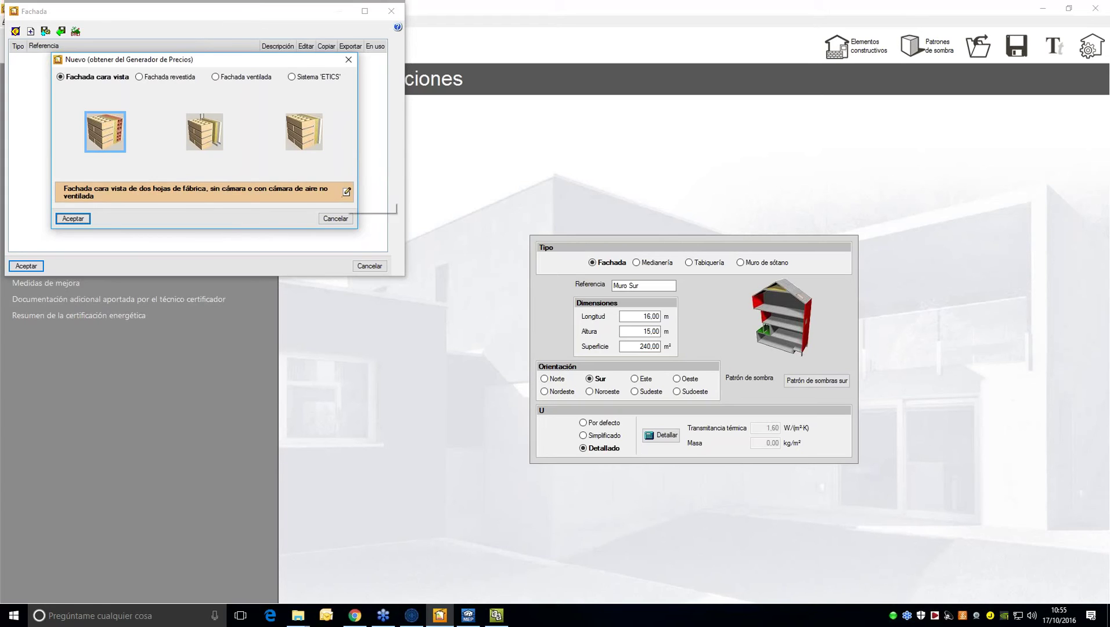
Step: Review the layer options of the two-leaf exposed-brick façade from the price generator, and close the Muro Sur construction dialogs without adding a type
{"action": "left_click", "coordinate": [347, 192]}
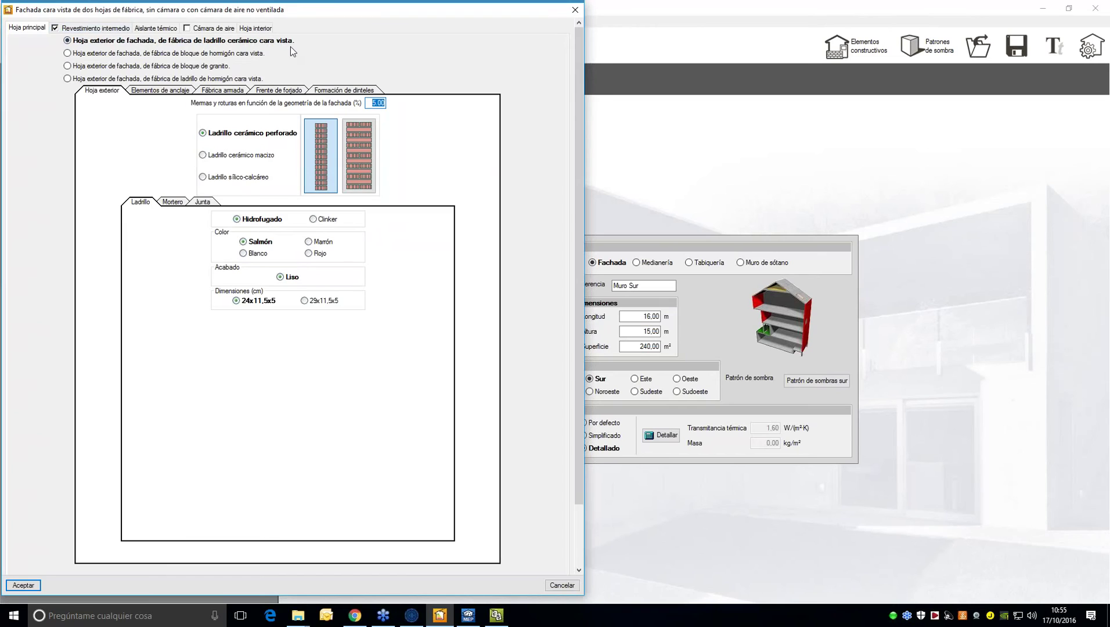
{"action": "left_click", "coordinate": [105, 30]}
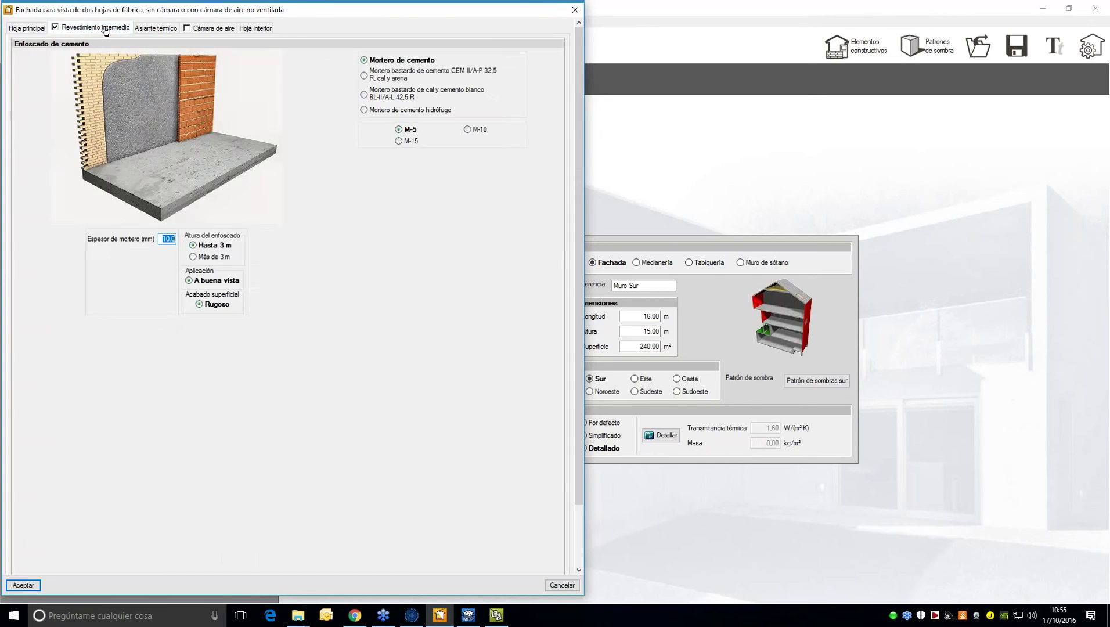
{"action": "left_click", "coordinate": [149, 30]}
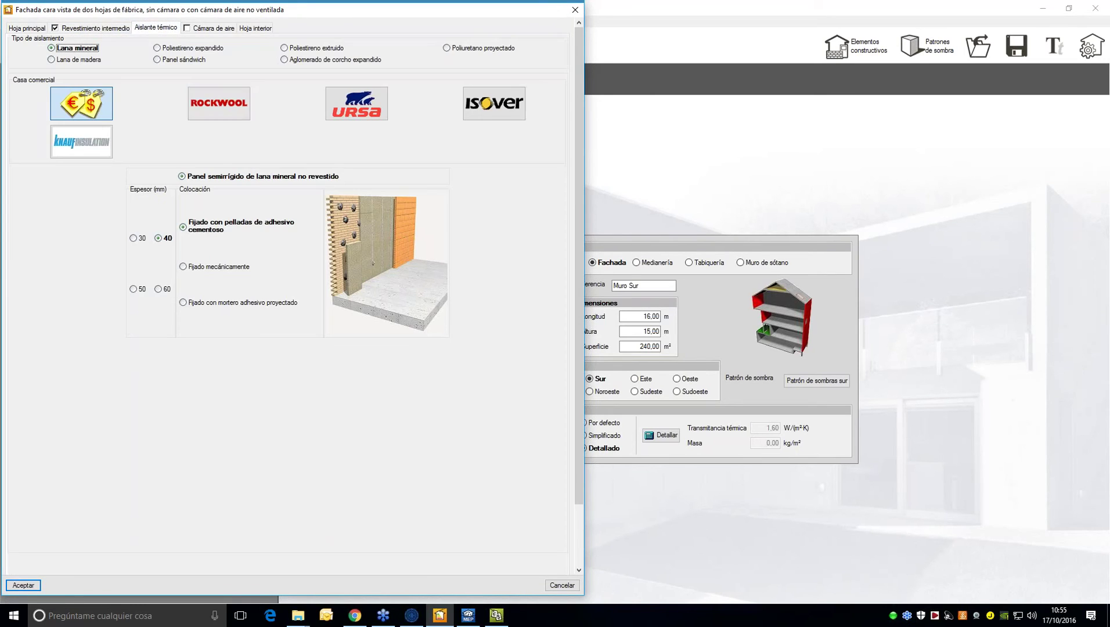
{"action": "left_click", "coordinate": [212, 30]}
{"action": "left_click", "coordinate": [256, 28]}
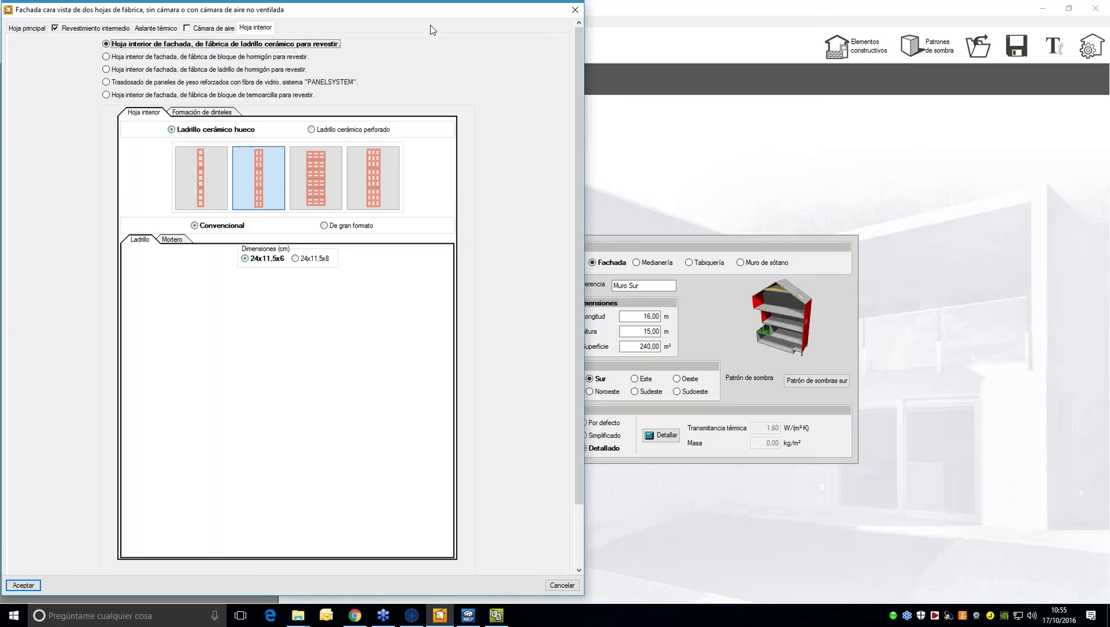
{"action": "left_click", "coordinate": [575, 10]}
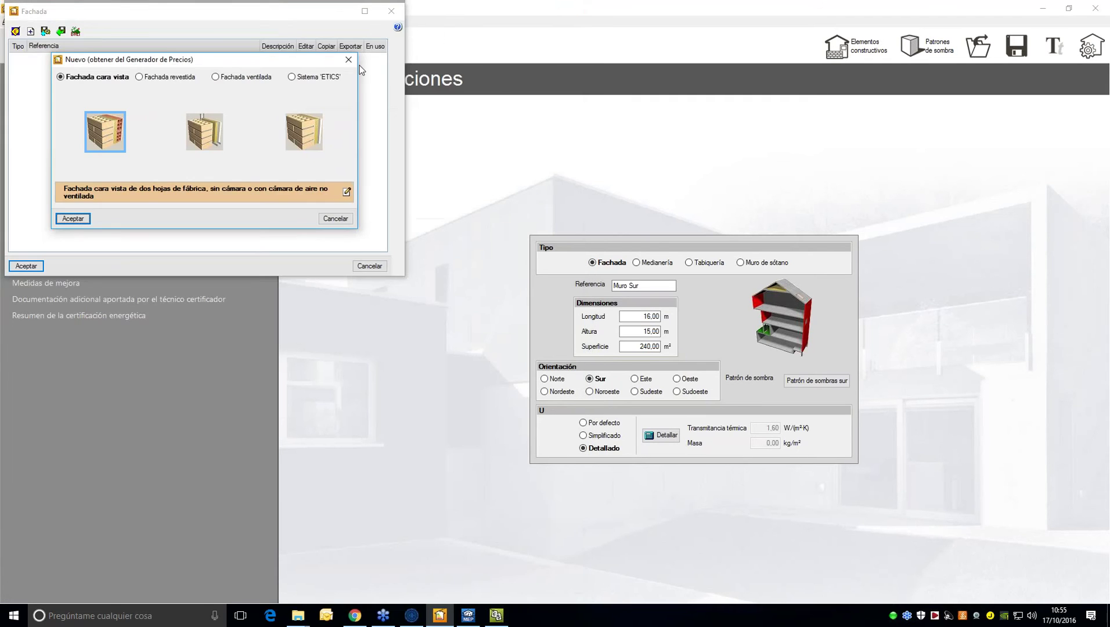
{"action": "left_click", "coordinate": [392, 12]}
{"action": "left_click", "coordinate": [392, 11]}
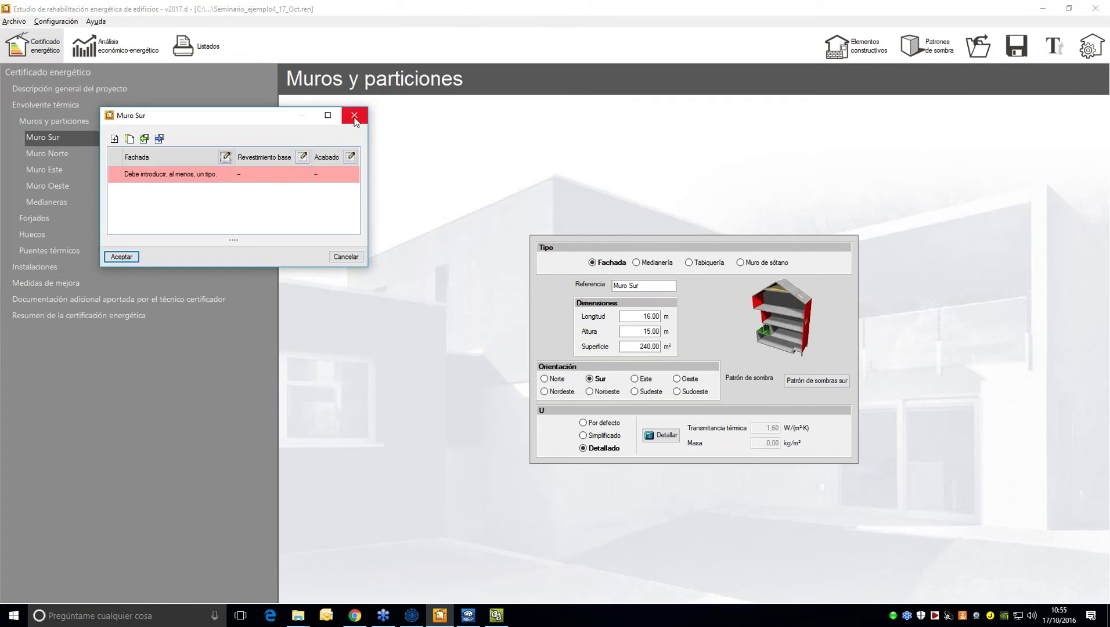
{"action": "left_click", "coordinate": [355, 119]}
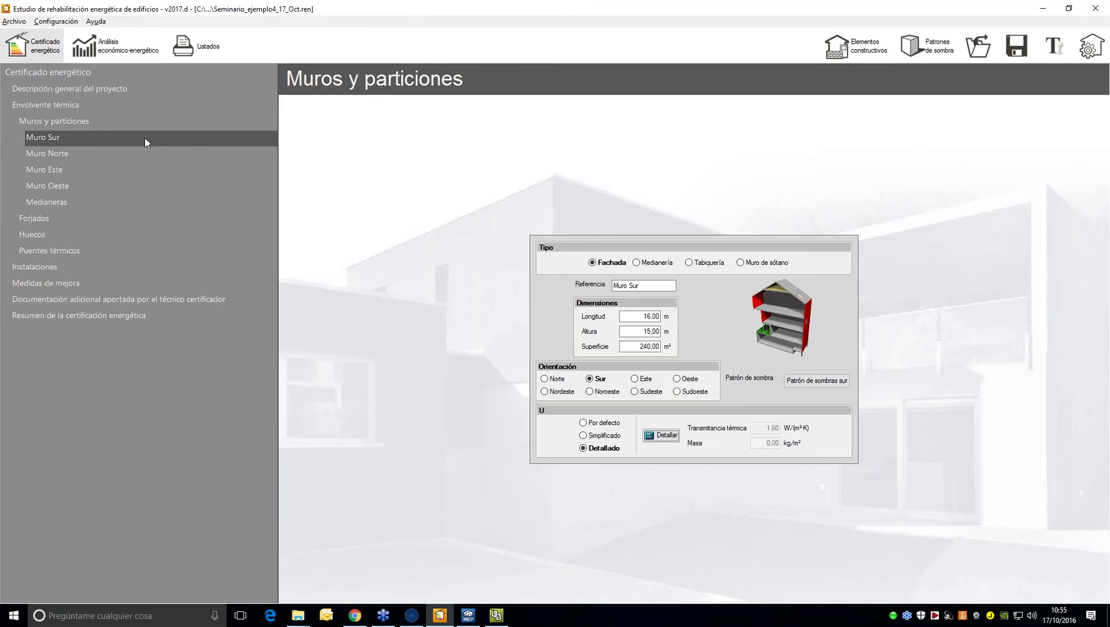
Step: Review the data of the slabs Forjado bajo cubierta, Forjado en contacto con garaje and Cubierta plana without changing them
{"action": "left_click", "coordinate": [43, 186]}
{"action": "left_click", "coordinate": [34, 219]}
{"action": "left_click", "coordinate": [58, 154]}
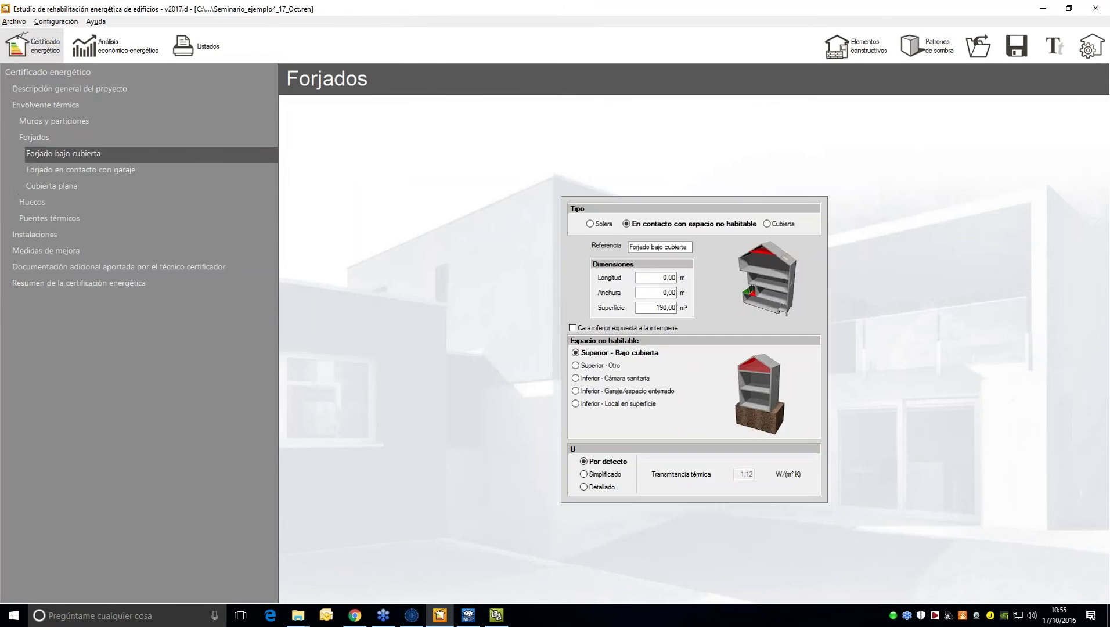
{"action": "left_click", "coordinate": [58, 137]}
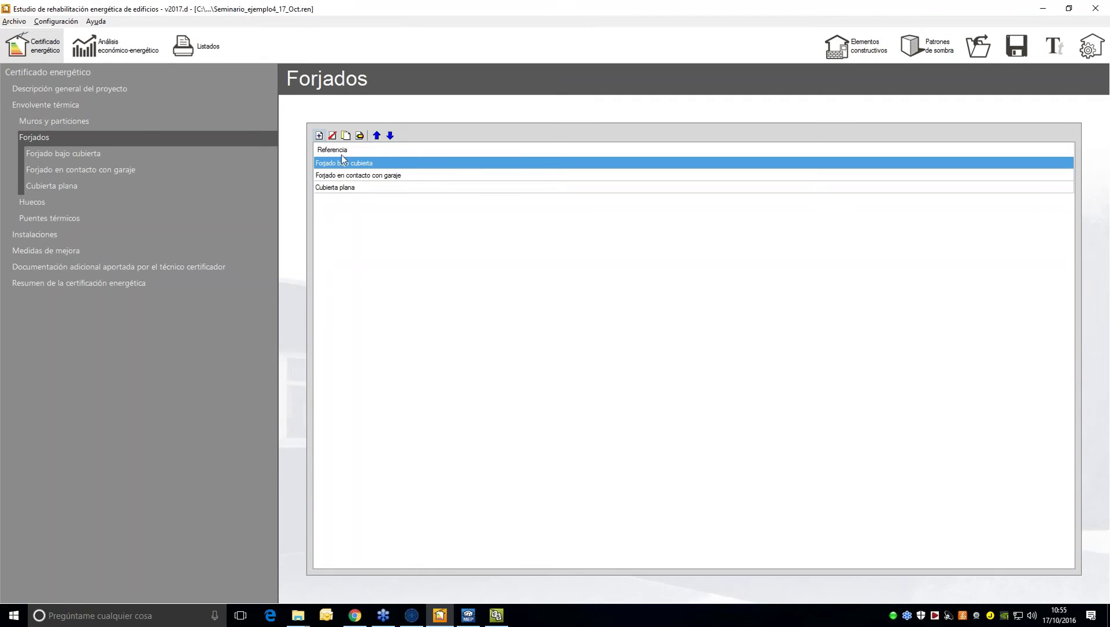
{"action": "left_click", "coordinate": [359, 136]}
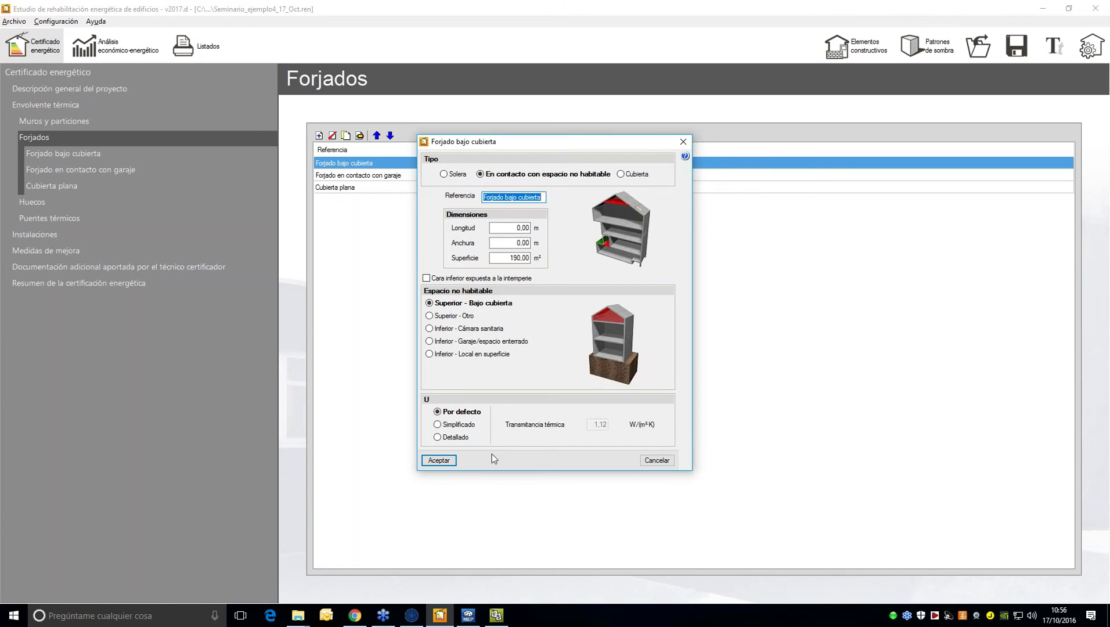
{"action": "left_click", "coordinate": [656, 460]}
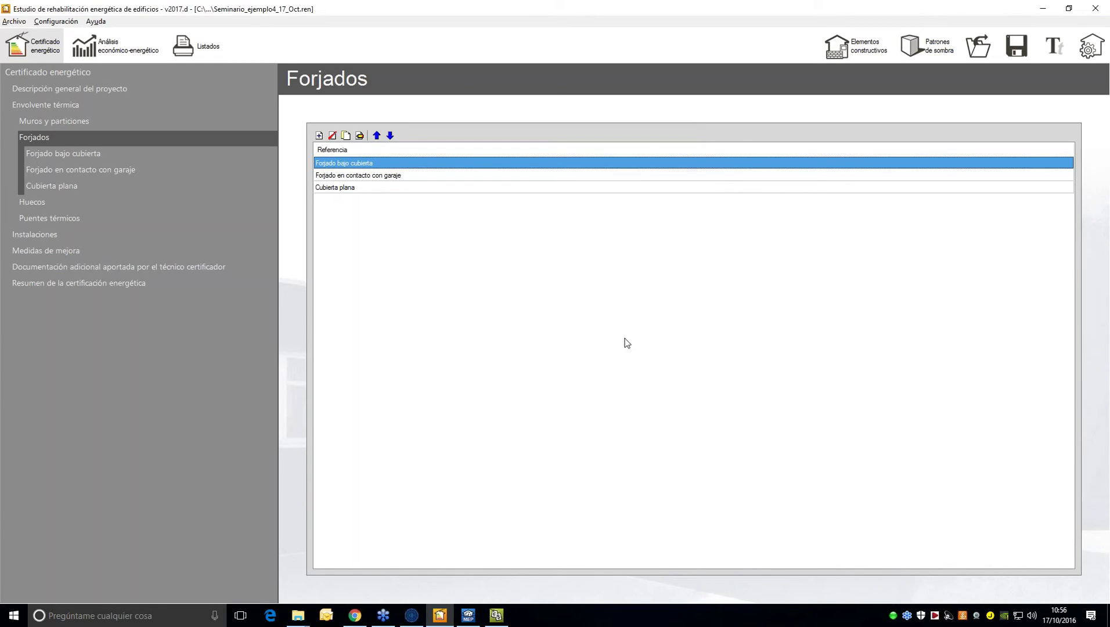
{"action": "left_click", "coordinate": [64, 154]}
{"action": "left_click", "coordinate": [61, 170]}
{"action": "left_click", "coordinate": [58, 186]}
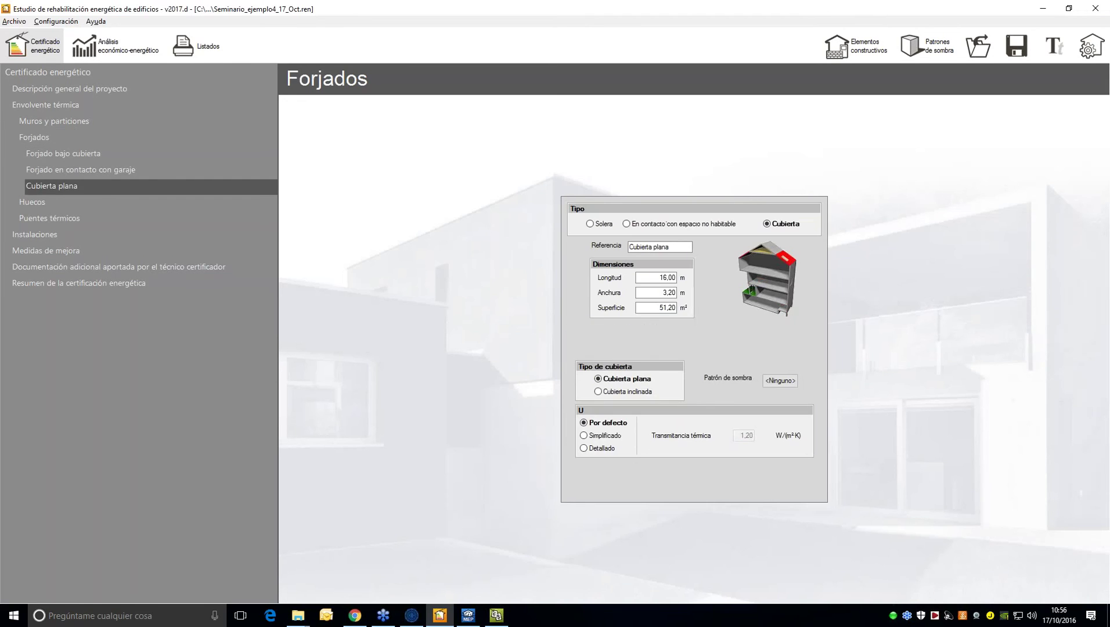
Step: Review the dimensions, permeability, frame absorptivity and transmittance settings of the south and north façade openings
{"action": "left_click", "coordinate": [48, 201]}
{"action": "left_click", "coordinate": [79, 173]}
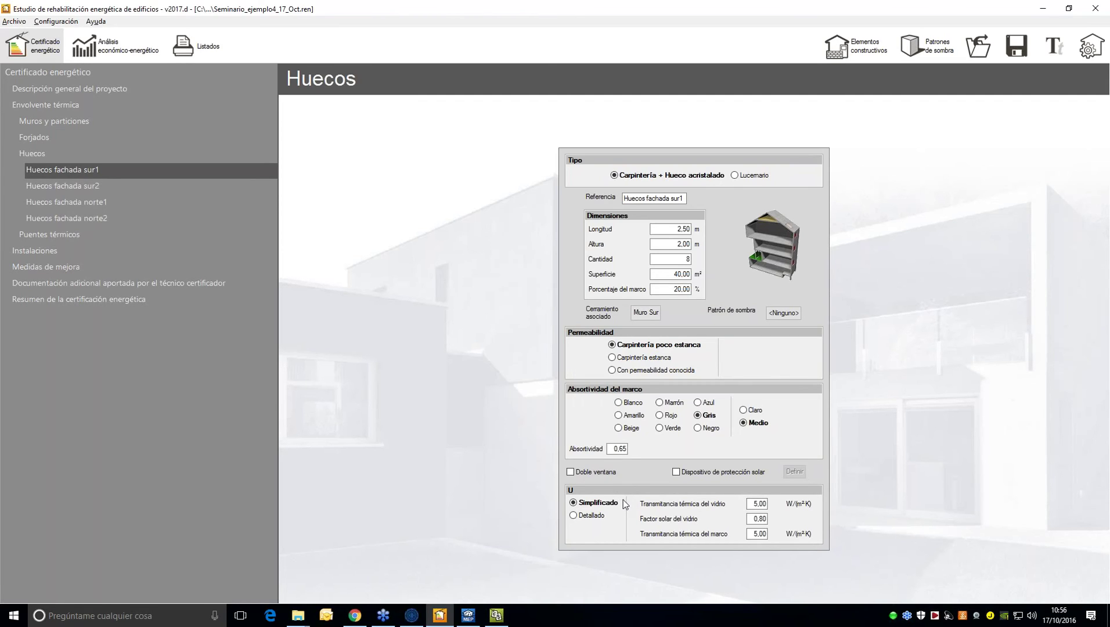
{"action": "left_click", "coordinate": [45, 200]}
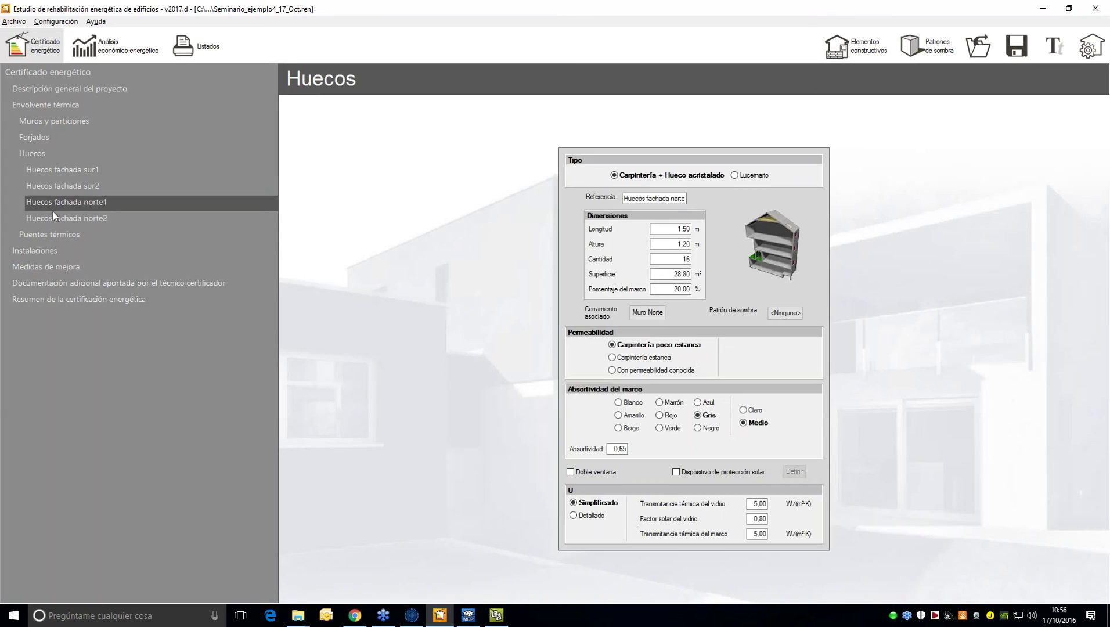
{"action": "left_click", "coordinate": [53, 212]}
Step: Try different selections of default thermal bridges, toggling Pilar integrado en fachada, Pilar en esquina, Contorno de hueco and Caja de persiana, and cancel
{"action": "left_click", "coordinate": [51, 235]}
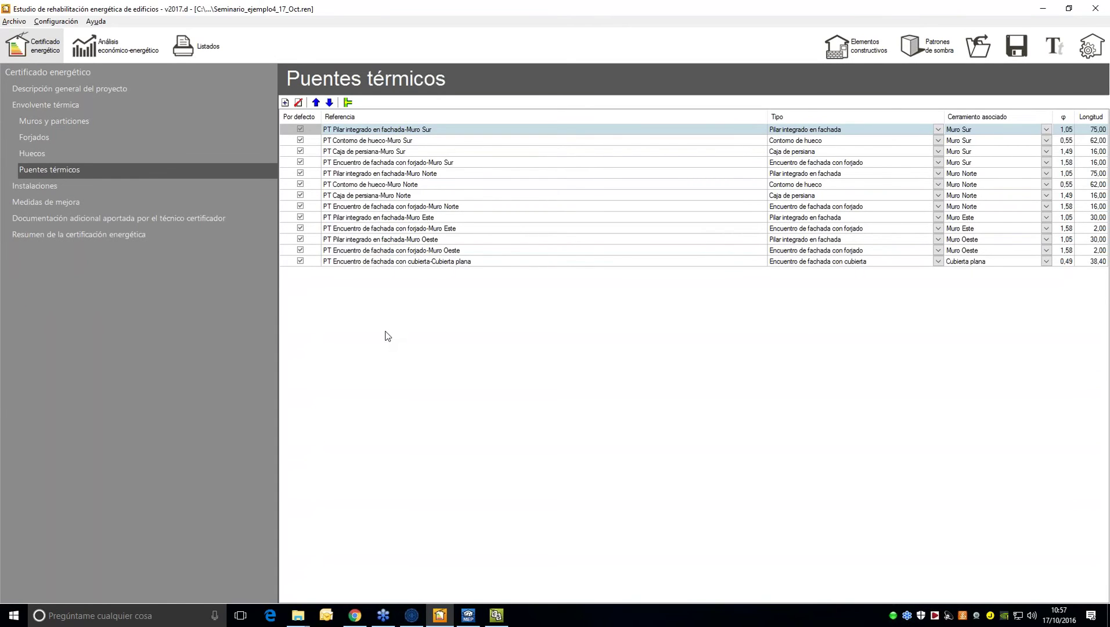
{"action": "left_click", "coordinate": [347, 102]}
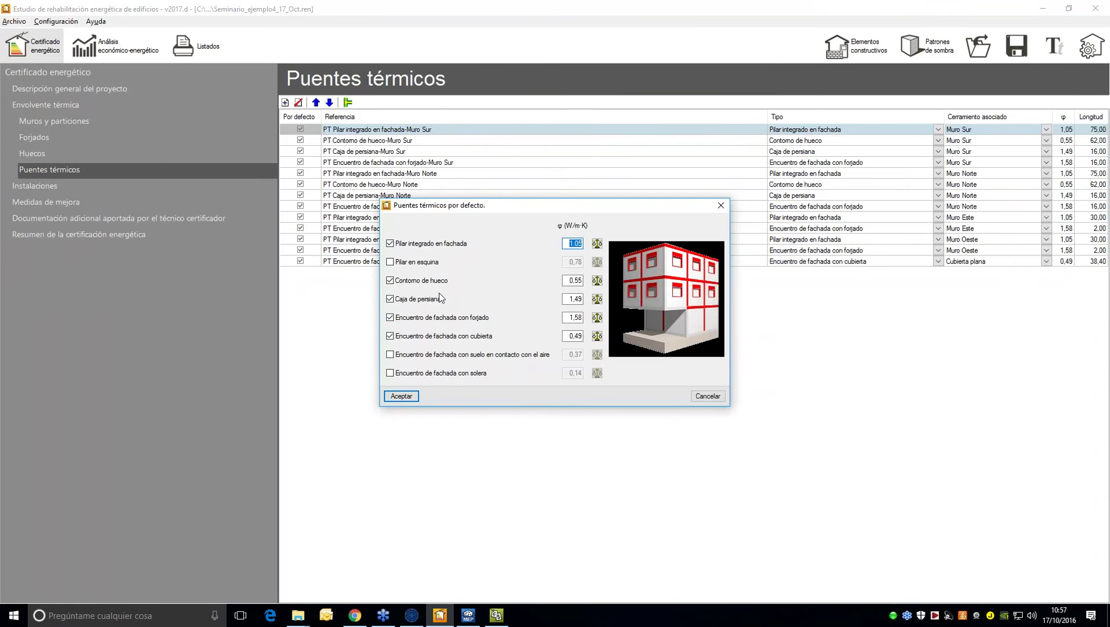
{"action": "left_click", "coordinate": [422, 243]}
{"action": "left_click", "coordinate": [419, 262]}
{"action": "left_click", "coordinate": [424, 281]}
{"action": "left_click", "coordinate": [419, 299]}
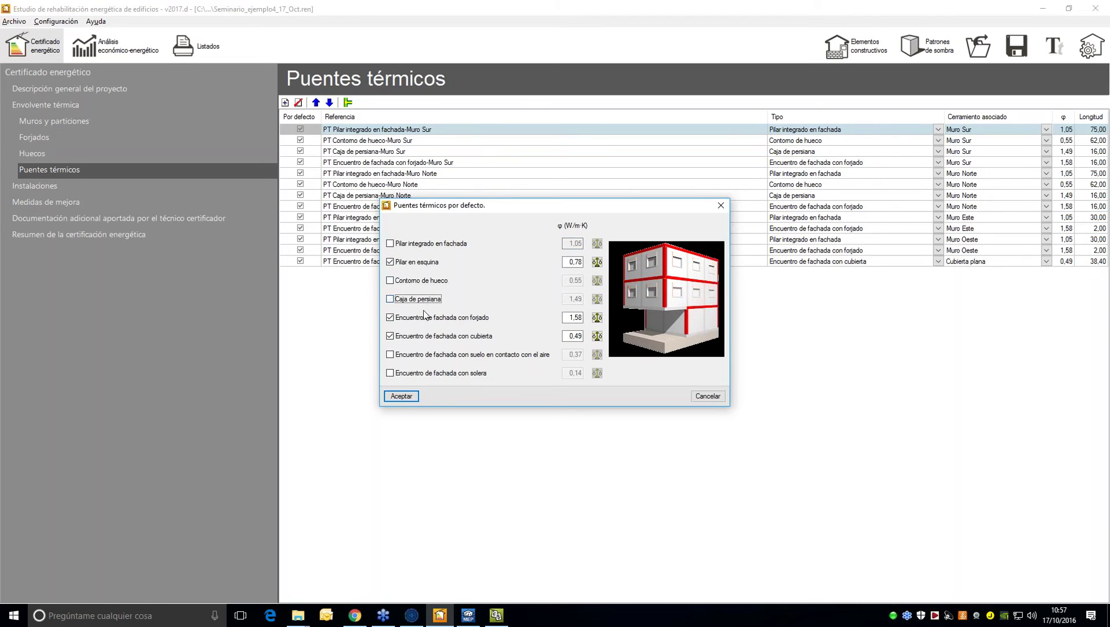
{"action": "left_click", "coordinate": [404, 301]}
{"action": "left_click", "coordinate": [409, 281]}
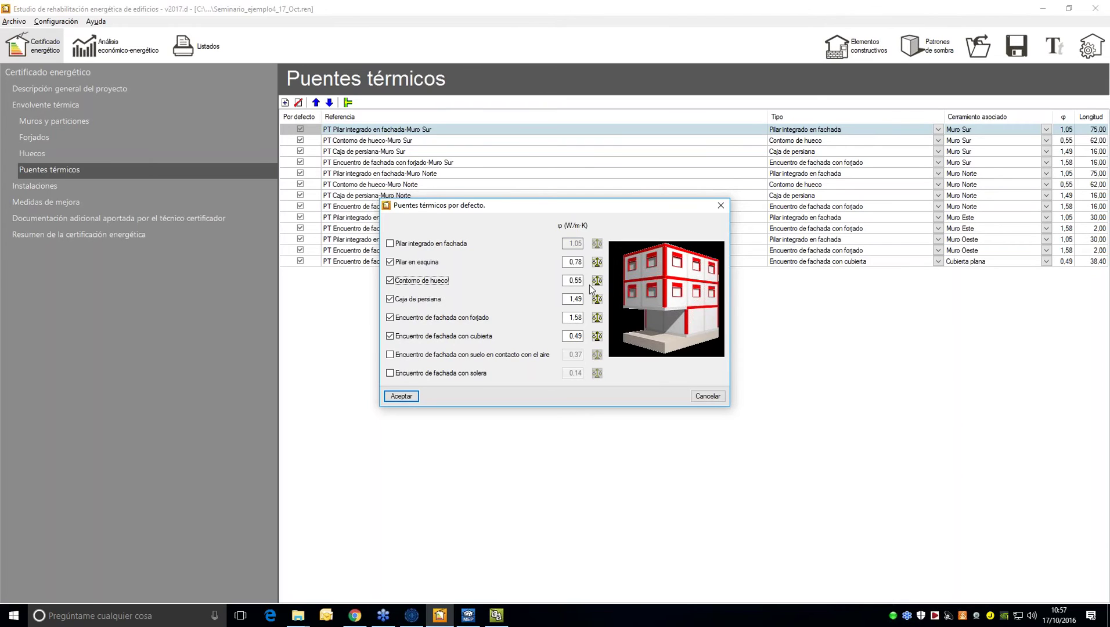
{"action": "left_click", "coordinate": [708, 396]}
Step: Add a new thermal bridge to the list with the reference Ejemplo
{"action": "left_click", "coordinate": [285, 102]}
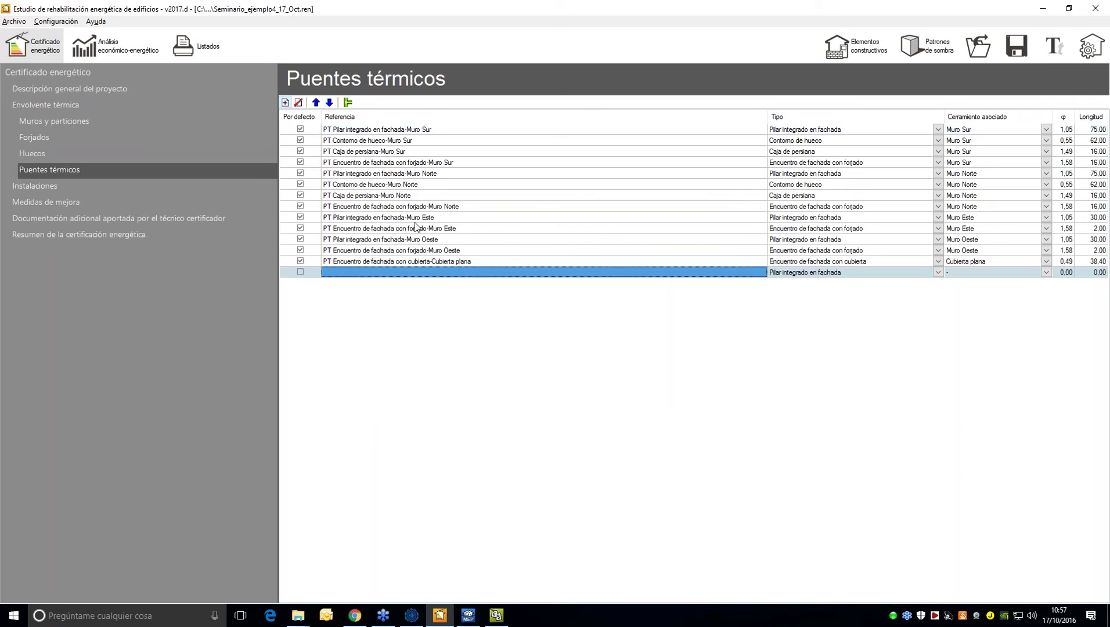
{"action": "left_click", "coordinate": [420, 271]}
{"action": "type", "text": "Ejemplo"}
{"action": "key", "text": "Tab"}
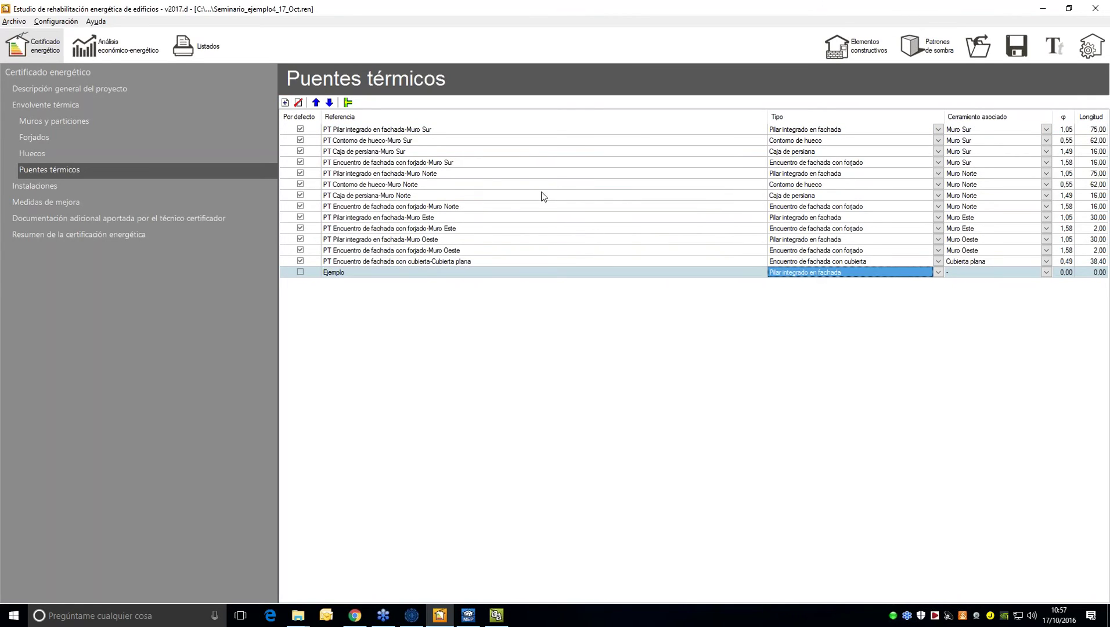
Step: Check the type and associated enclosure options of the Ejemplo thermal bridge and delete that entry
{"action": "left_click", "coordinate": [834, 272]}
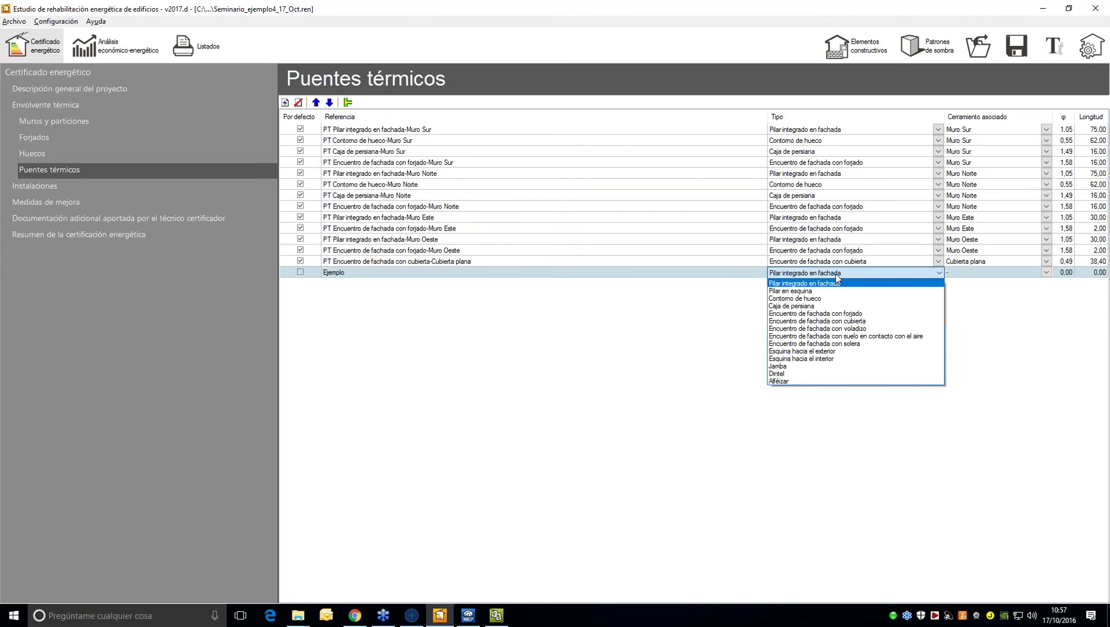
{"action": "left_click", "coordinate": [999, 267]}
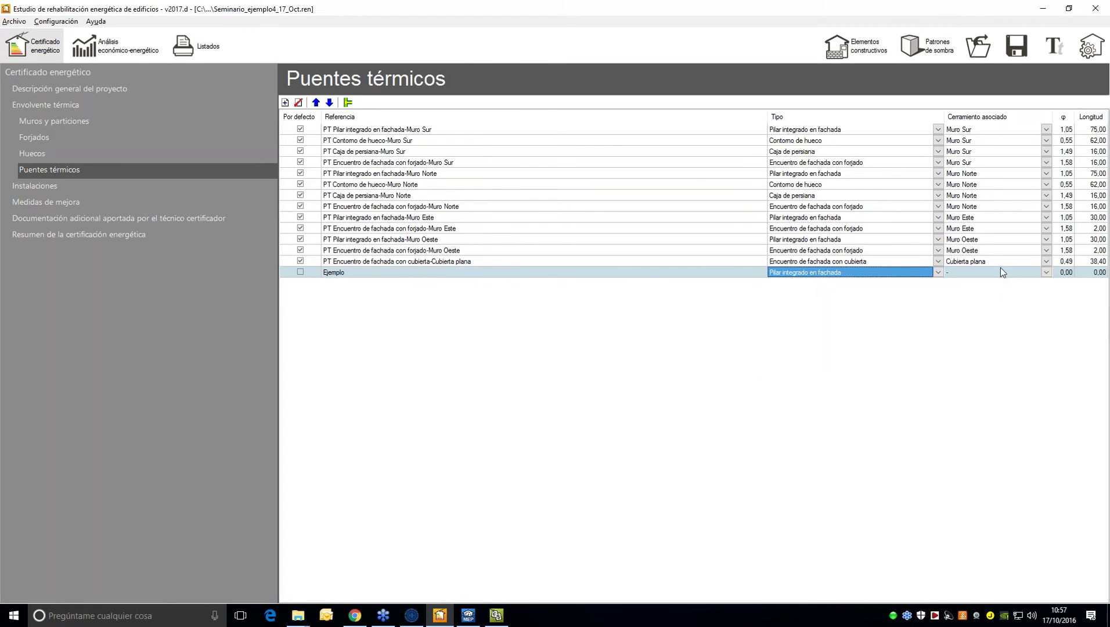
{"action": "left_click", "coordinate": [1001, 271]}
{"action": "left_click", "coordinate": [1015, 272]}
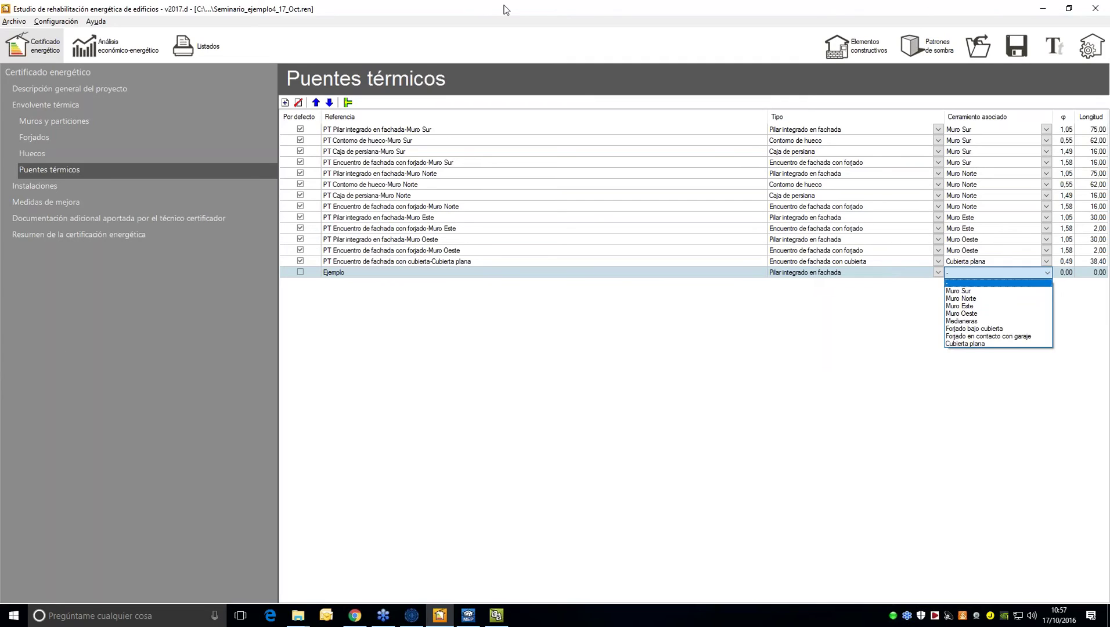
{"action": "left_click", "coordinate": [328, 275]}
{"action": "left_click", "coordinate": [298, 102]}
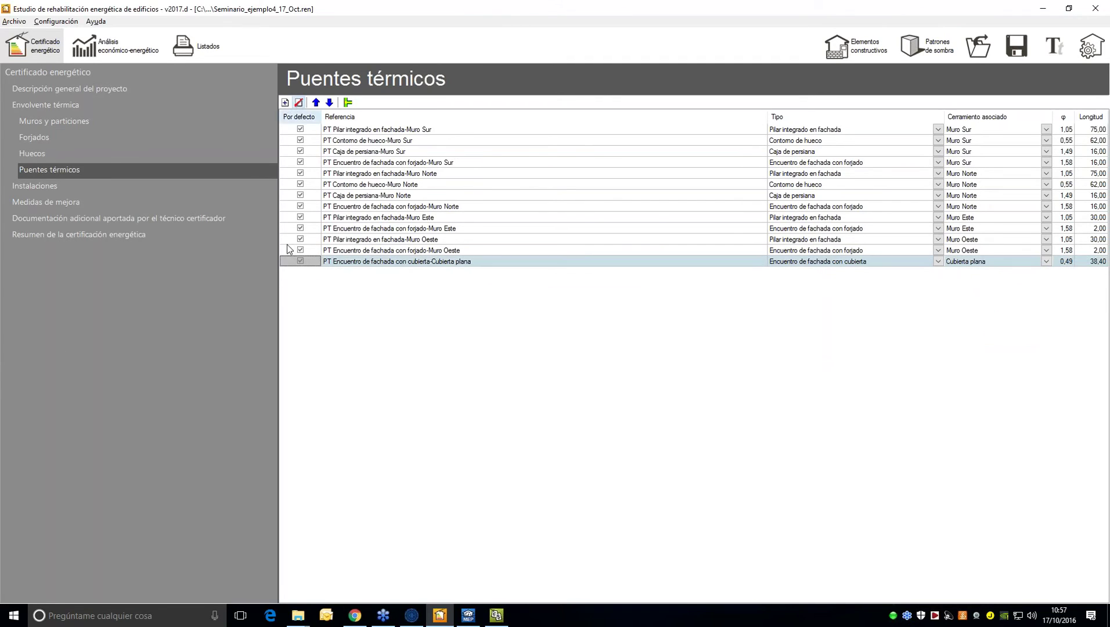
Step: Review Instalación ACS and try a new A.C.S. production installation with Conocido seasonal performance, discarding the new entry
{"action": "left_click", "coordinate": [53, 185]}
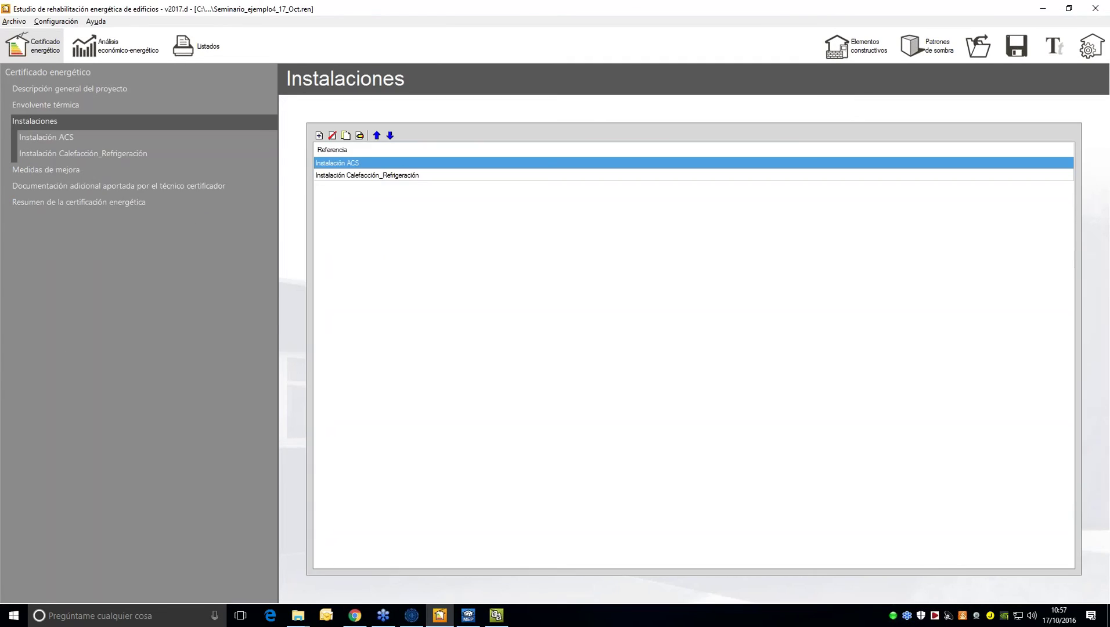
{"action": "left_click", "coordinate": [54, 139]}
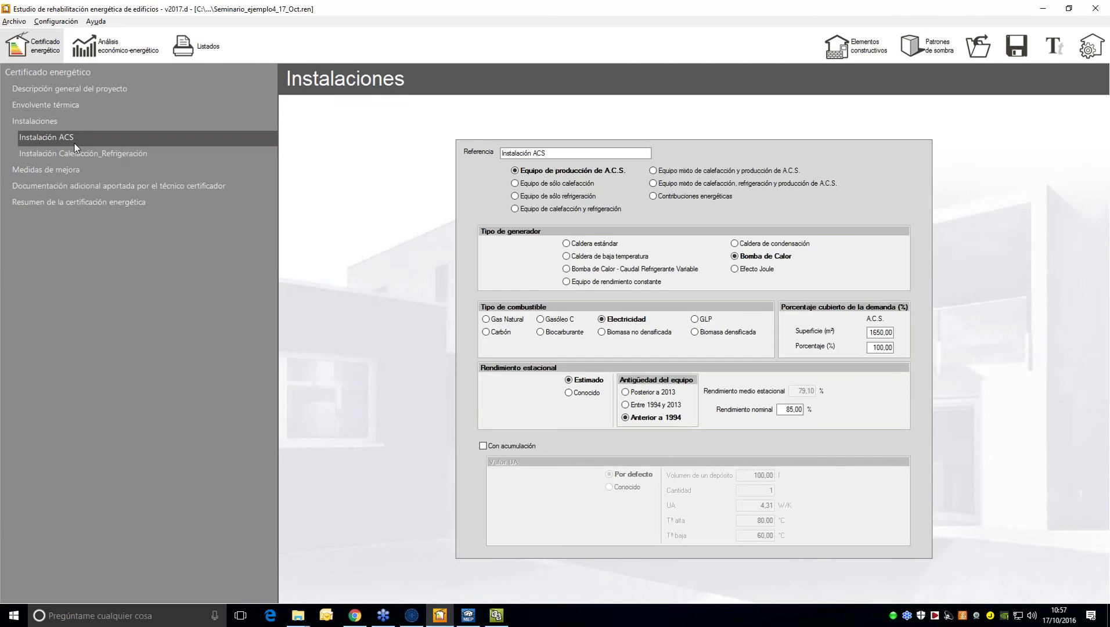
{"action": "left_click", "coordinate": [34, 121]}
{"action": "left_click", "coordinate": [319, 135]}
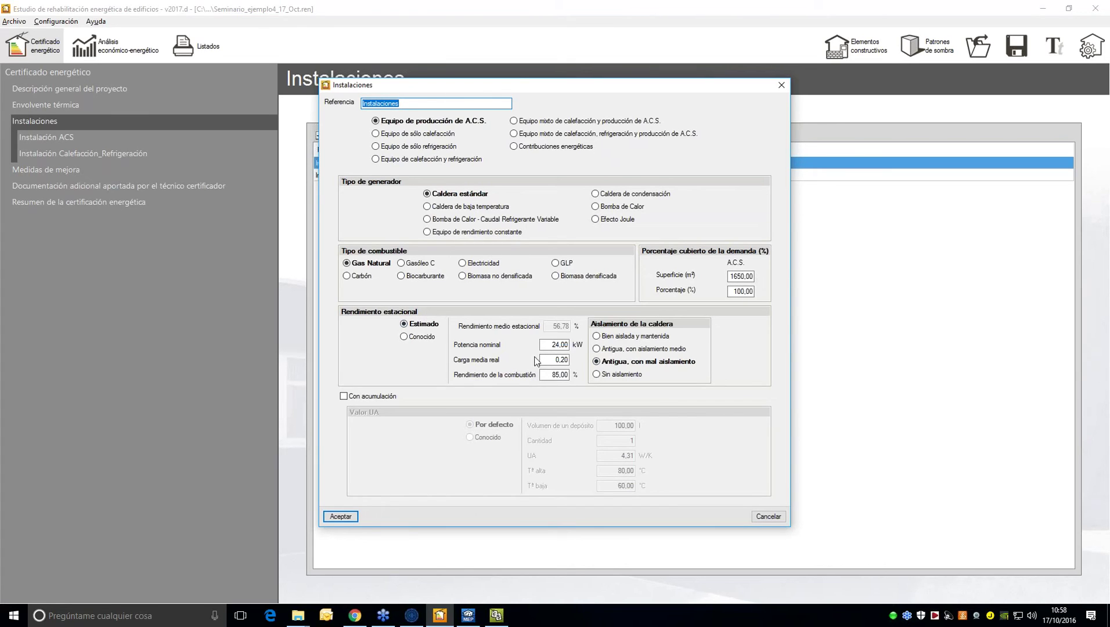
{"action": "left_click", "coordinate": [413, 337]}
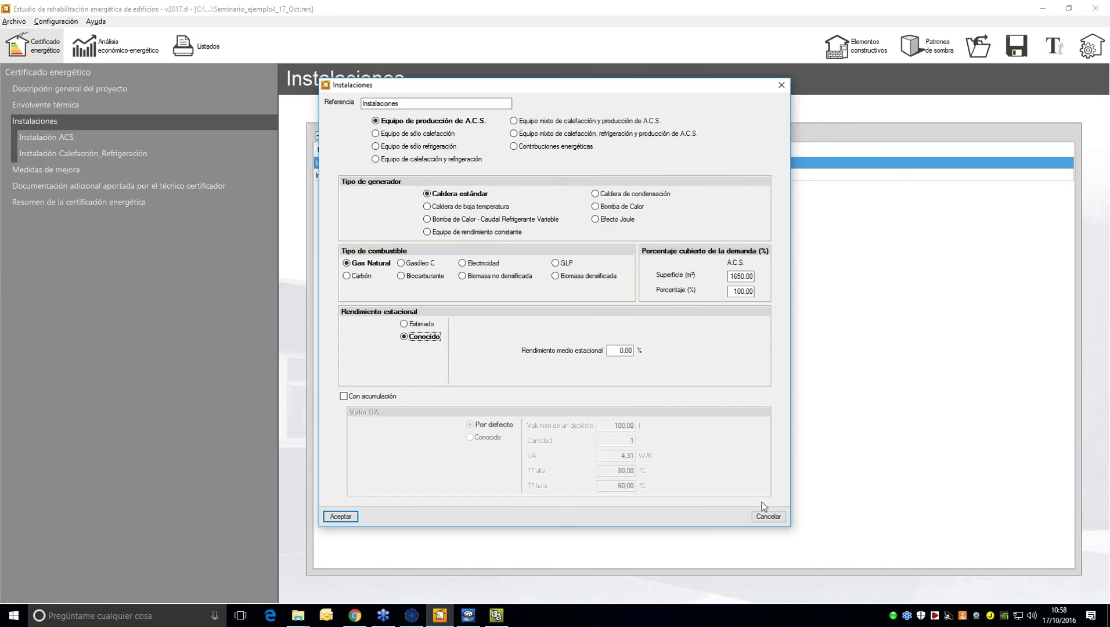
{"action": "key", "text": "Return"}
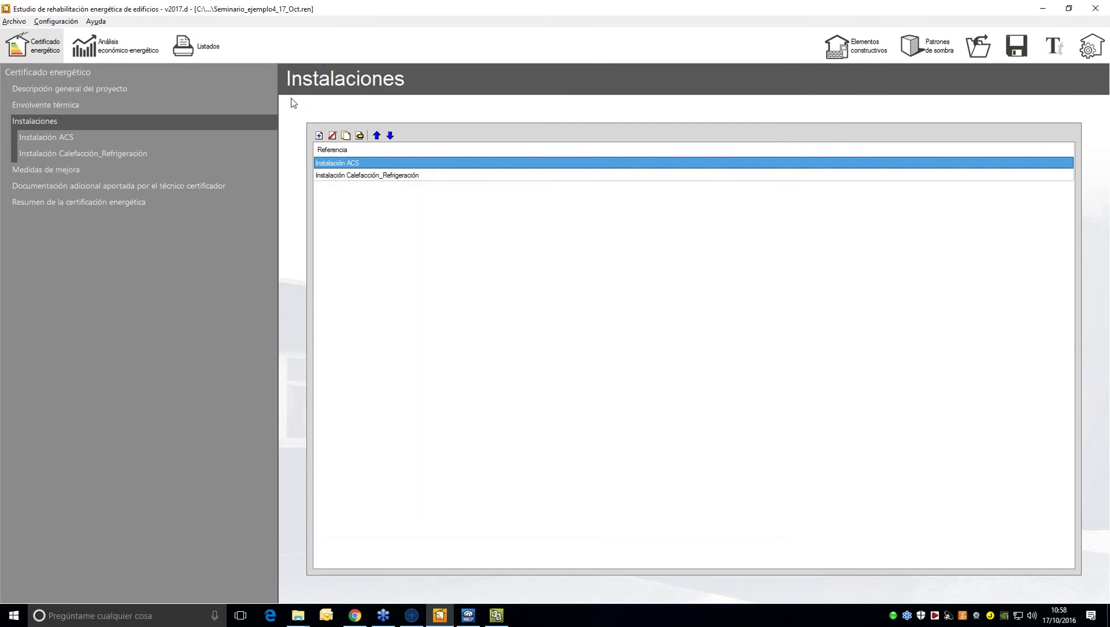
Step: Review the generator, fuel and seasonal performance data of Instalación Calefacción_Refrigeración
{"action": "left_click", "coordinate": [39, 138]}
{"action": "left_click", "coordinate": [44, 155]}
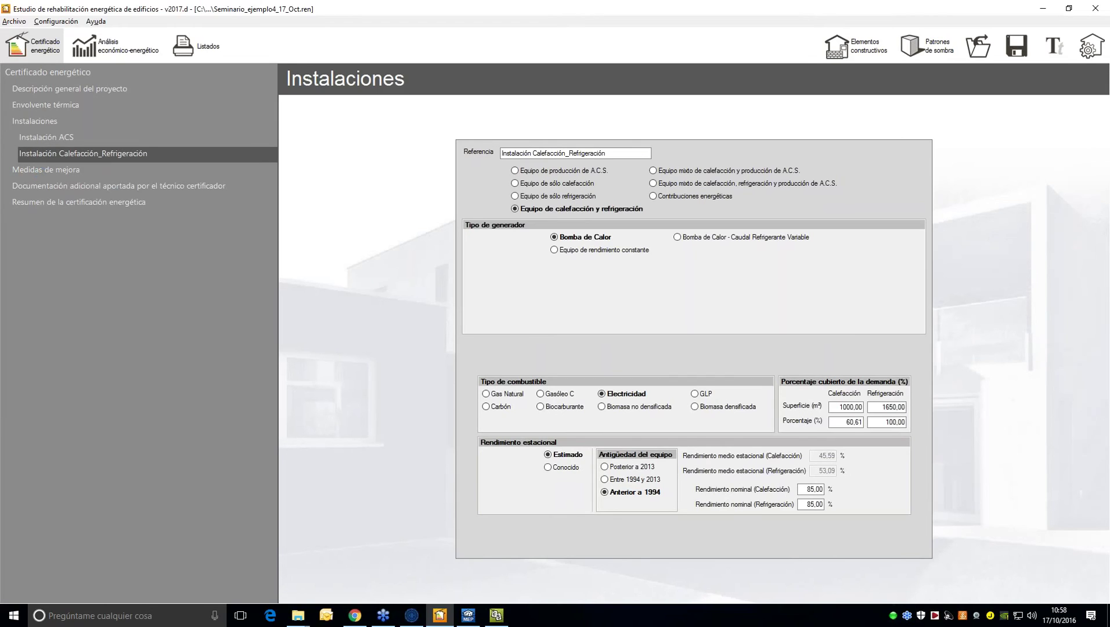
Step: Try a new improvement measure set for Muro Sur with the Placotherm V "PLACO" cement-board ventilated facade system
{"action": "left_click", "coordinate": [49, 168]}
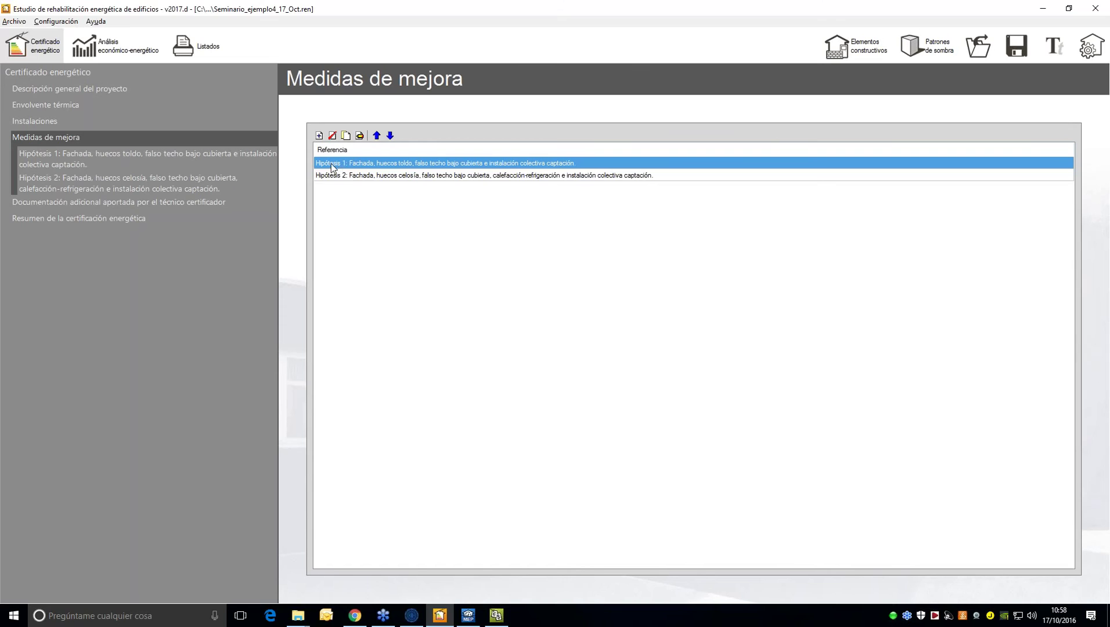
{"action": "left_click", "coordinate": [319, 136]}
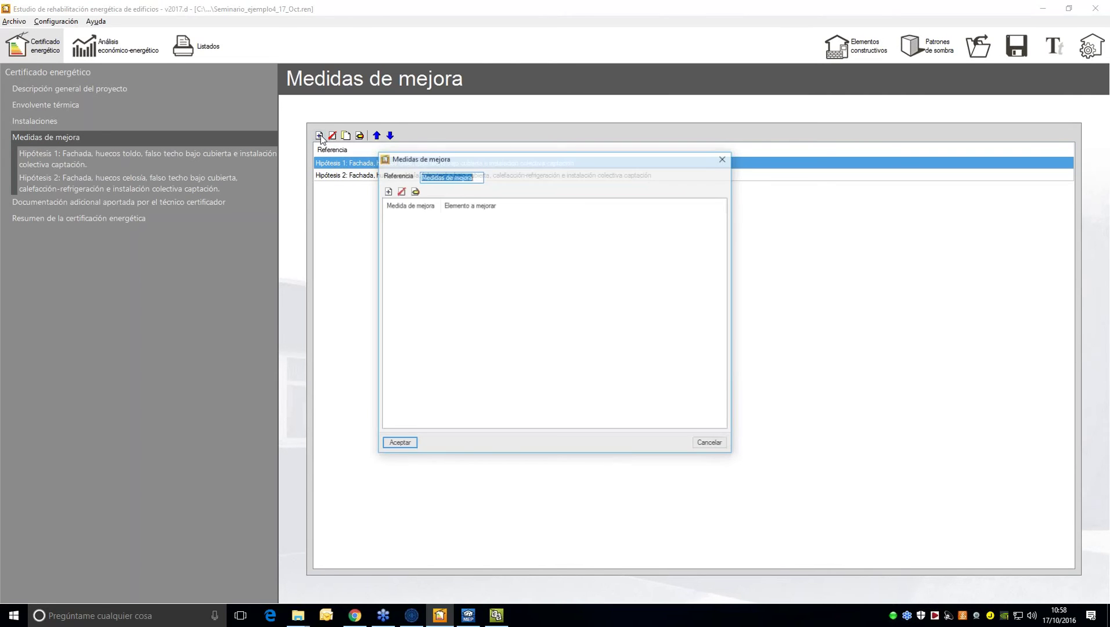
{"action": "left_click", "coordinate": [387, 191]}
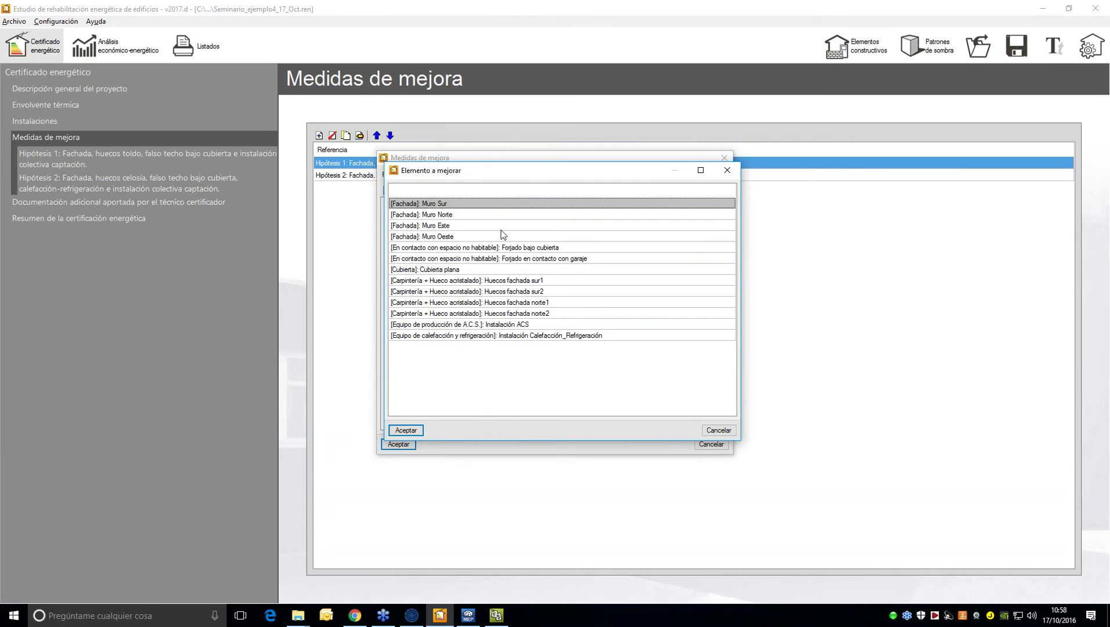
{"action": "double_click", "coordinate": [430, 207]}
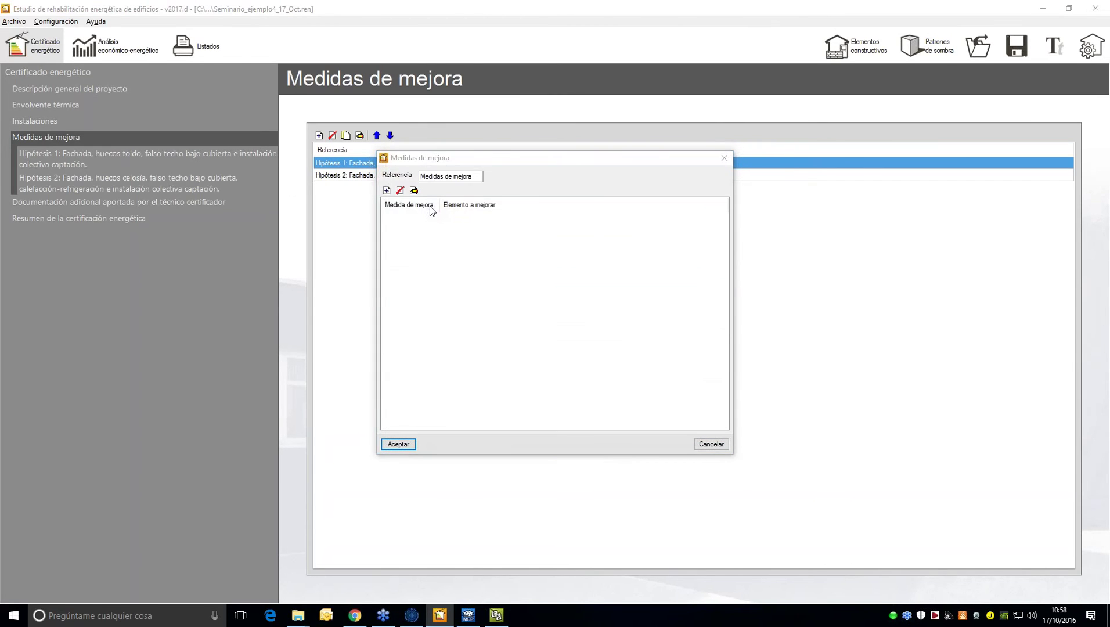
{"action": "double_click", "coordinate": [431, 213]}
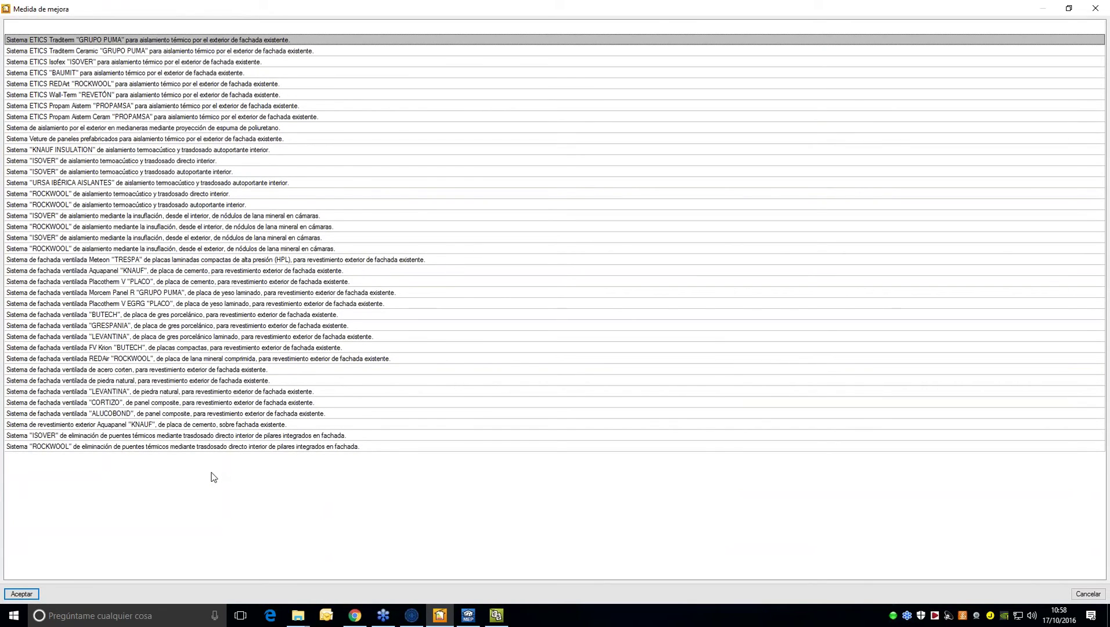
{"action": "double_click", "coordinate": [102, 283]}
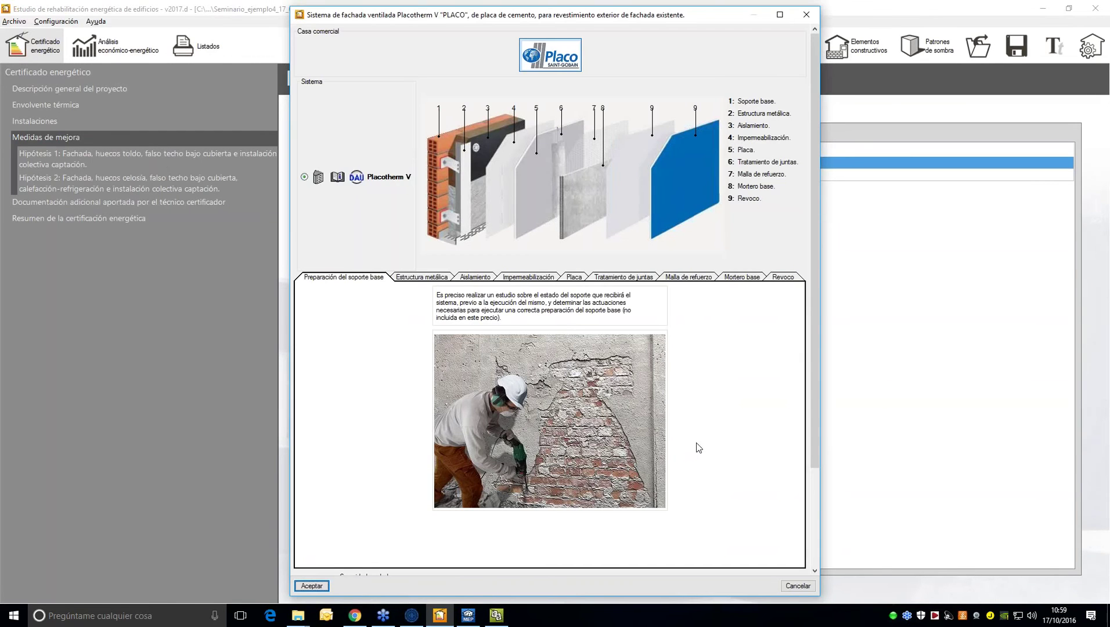
{"action": "left_click", "coordinate": [806, 15]}
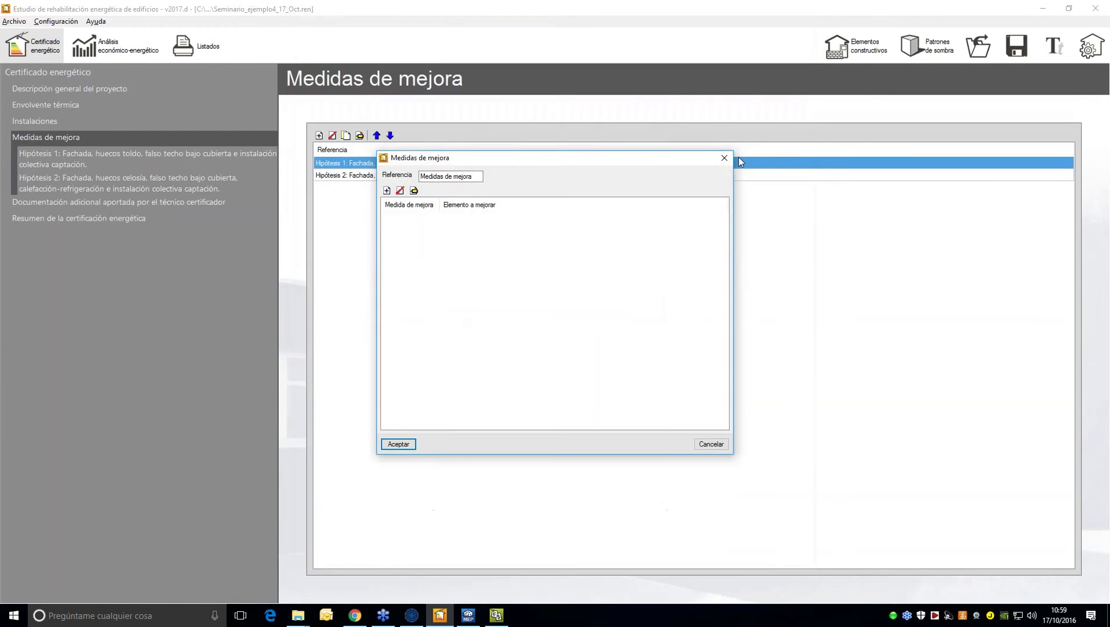
{"action": "left_click", "coordinate": [725, 158]}
Step: Examine the Placotherm V EGRG "PLACO" ventilated facade measure in Hipótesis 1, from its metal structure to its render options
{"action": "left_click", "coordinate": [359, 135]}
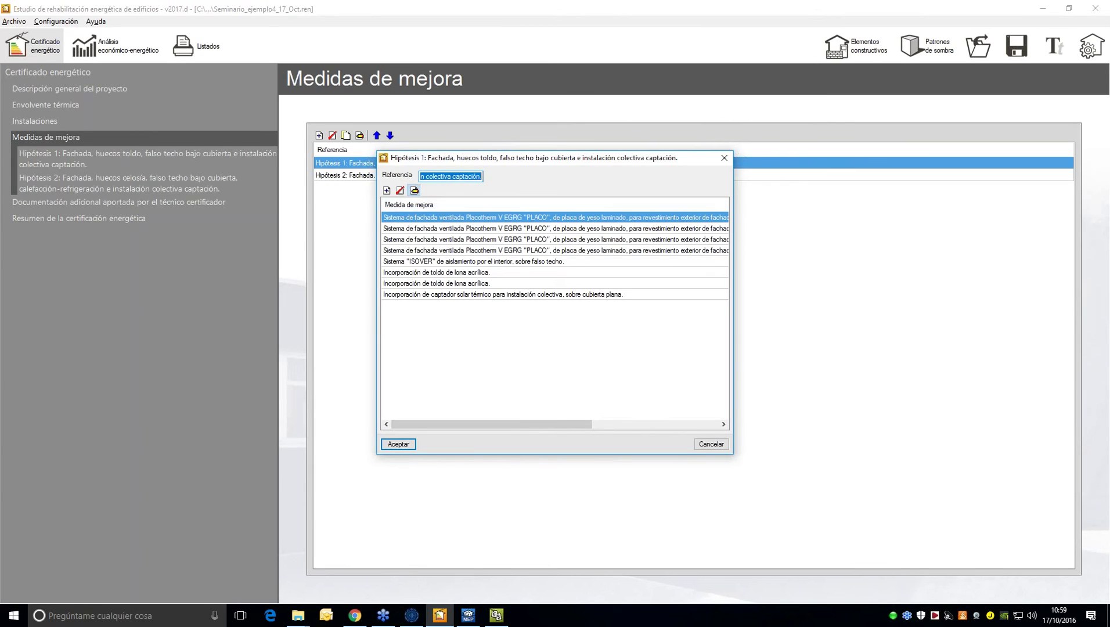
{"action": "left_click", "coordinate": [413, 190]}
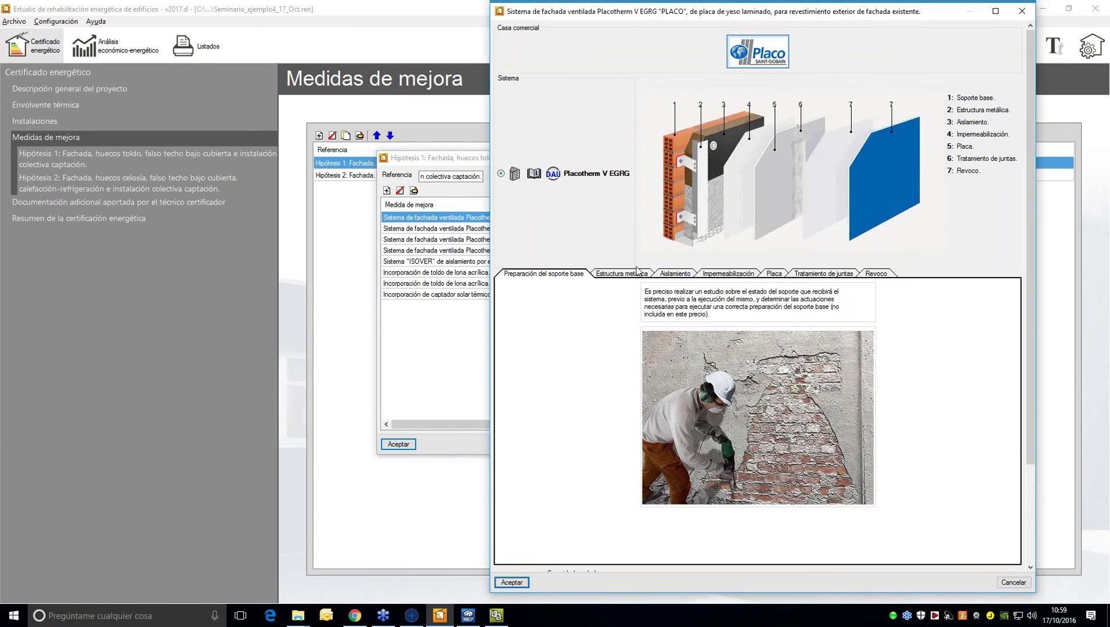
{"action": "left_click", "coordinate": [674, 273]}
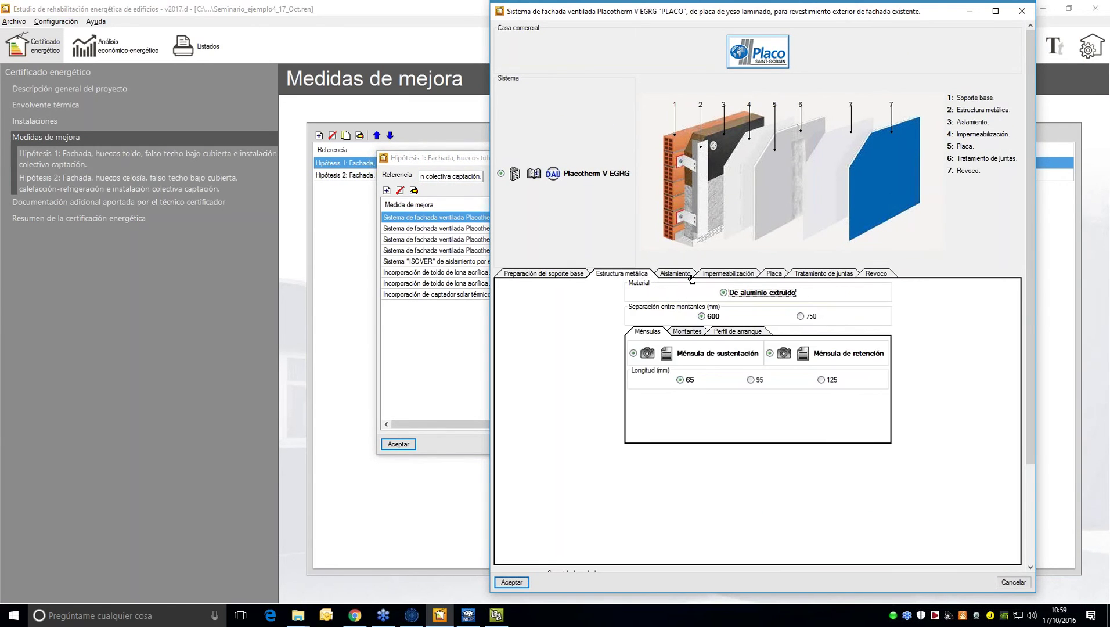
{"action": "left_click", "coordinate": [729, 274]}
{"action": "left_click", "coordinate": [774, 273]}
{"action": "left_click", "coordinate": [824, 274]}
{"action": "left_click", "coordinate": [868, 278]}
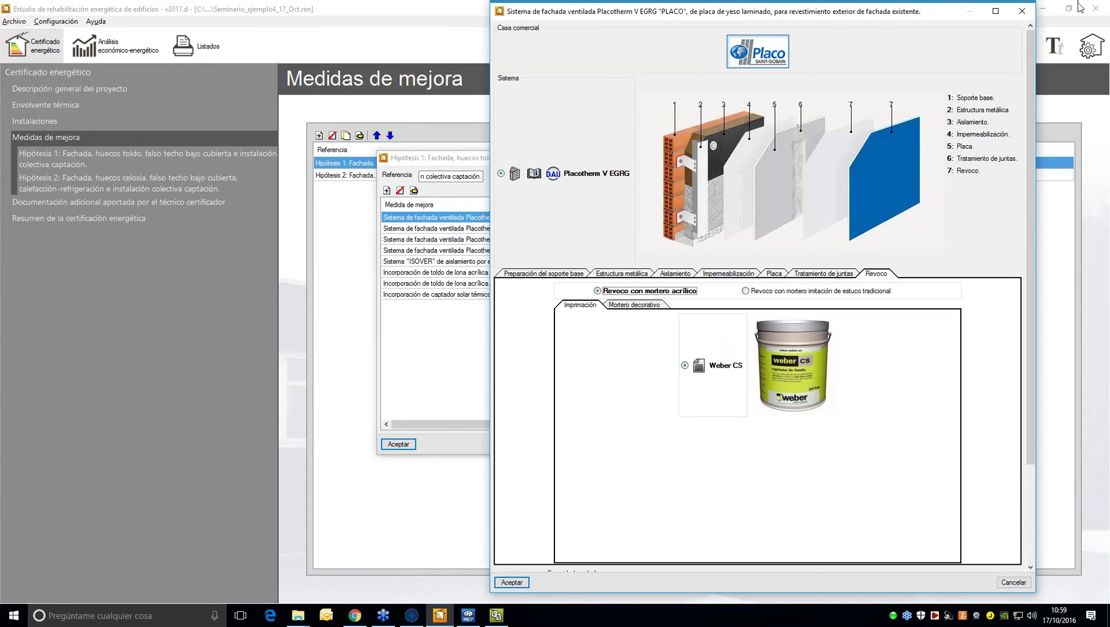
{"action": "left_click", "coordinate": [1023, 13]}
{"action": "left_click", "coordinate": [725, 159]}
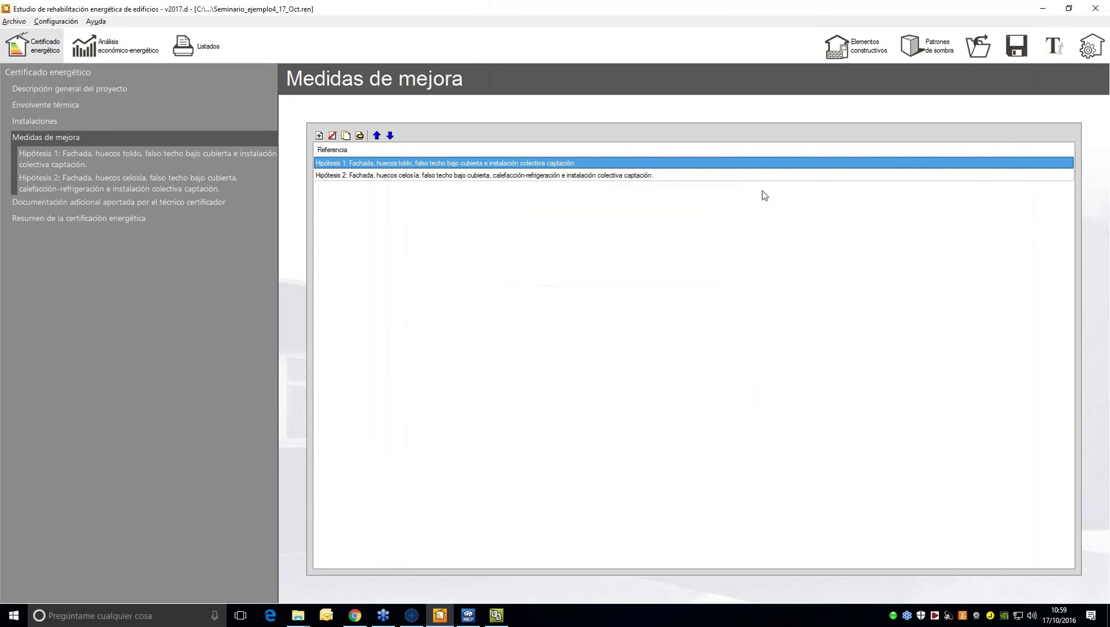
Step: Review the measures listed in Hipótesis 1 and Hipótesis 2 and the certifier's additional documentation text
{"action": "left_click", "coordinate": [69, 169]}
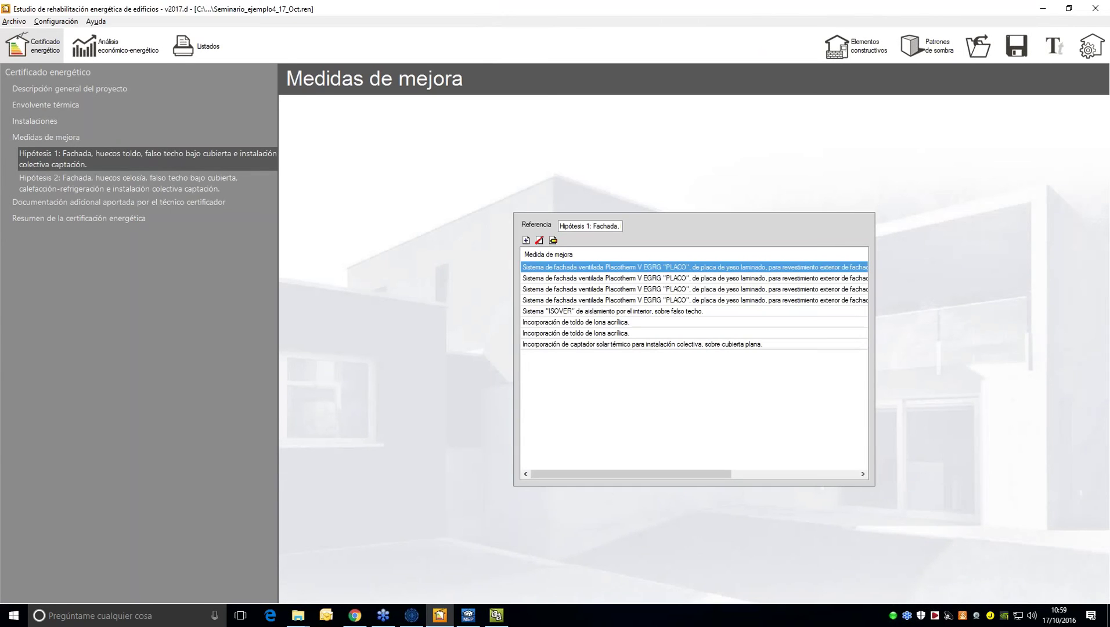
{"action": "left_click", "coordinate": [61, 184]}
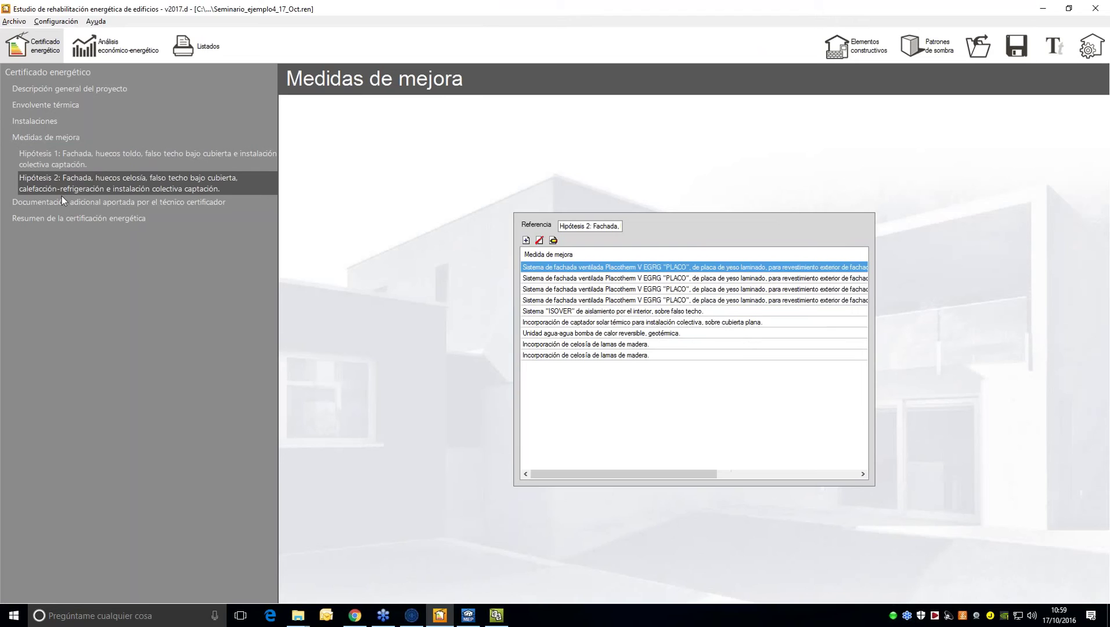
{"action": "left_click", "coordinate": [62, 197]}
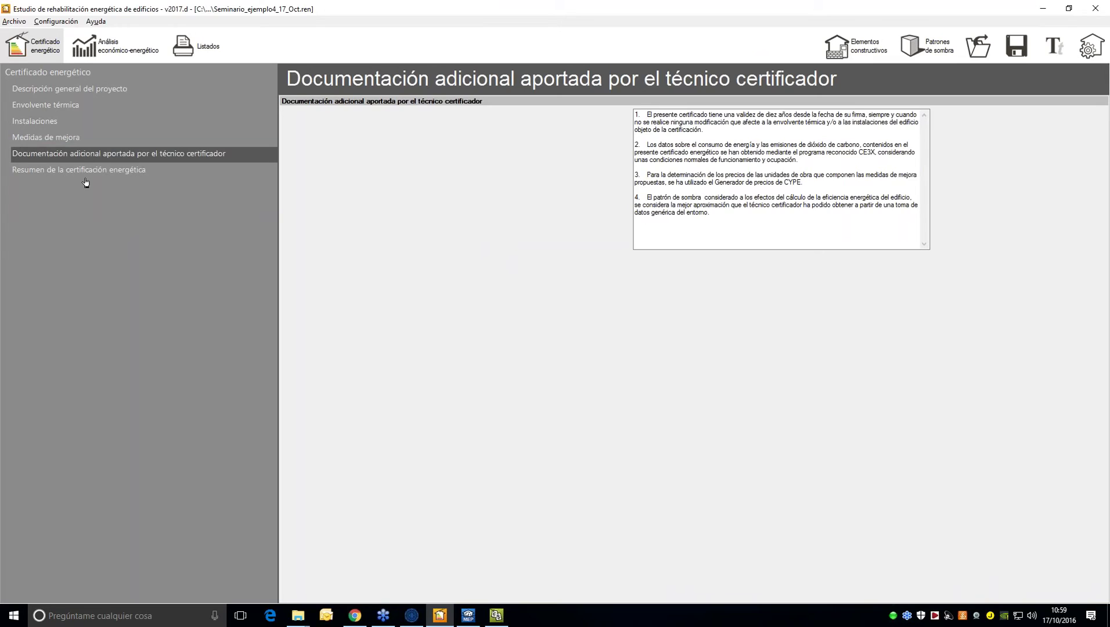
{"action": "left_click", "coordinate": [670, 231]}
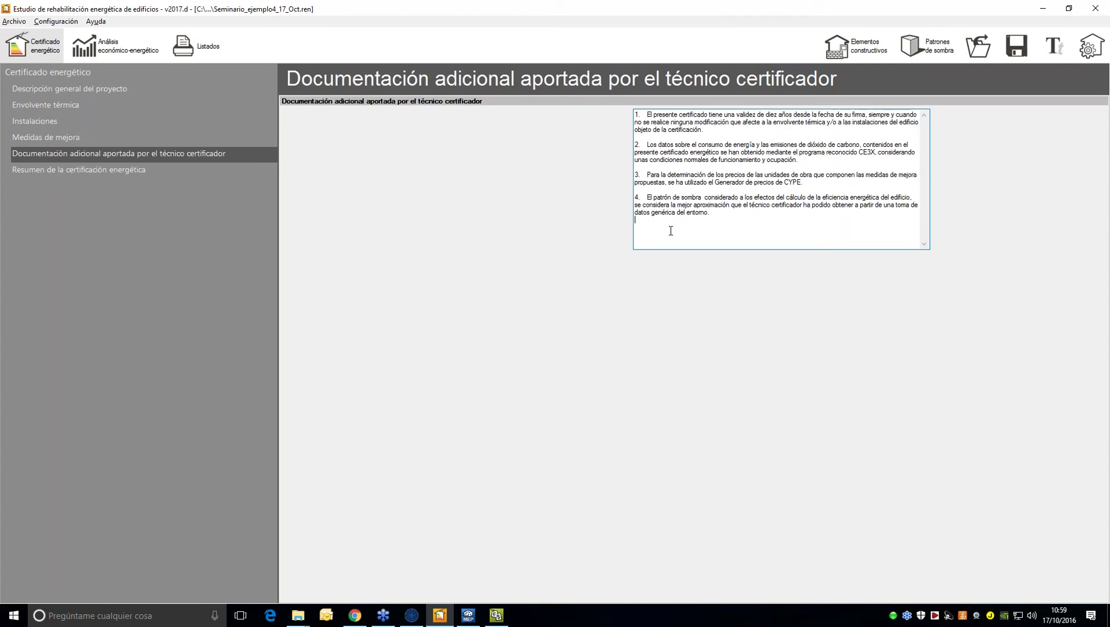
Step: Try to obtain the energy certification summary by exporting the data to CE3X and generating the reports without improvement sets
{"action": "left_click", "coordinate": [81, 171]}
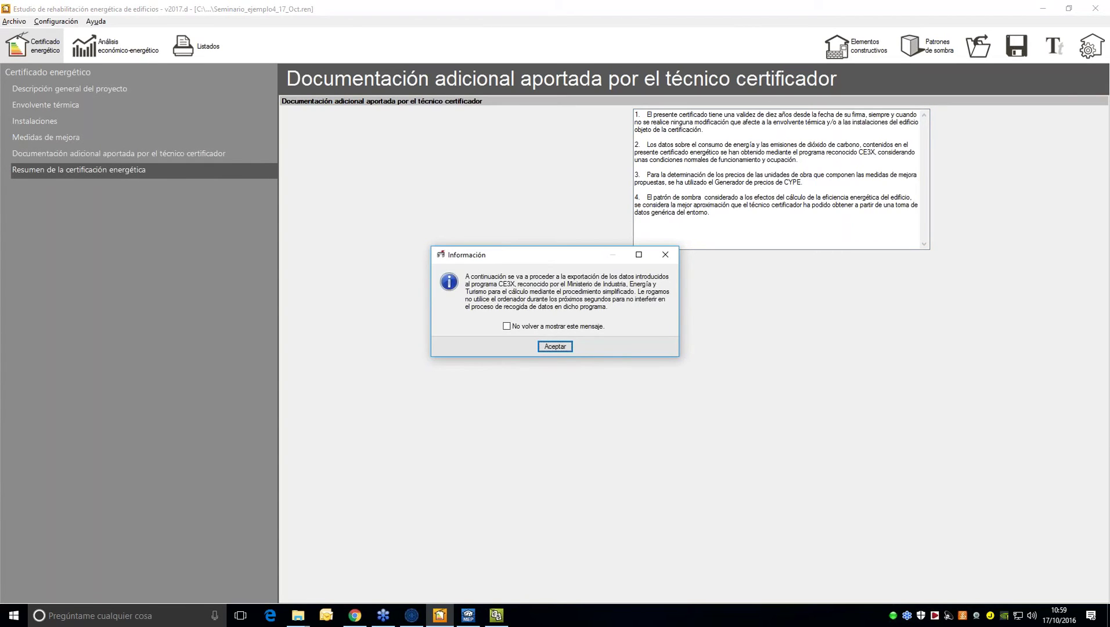
{"action": "key", "text": "Return"}
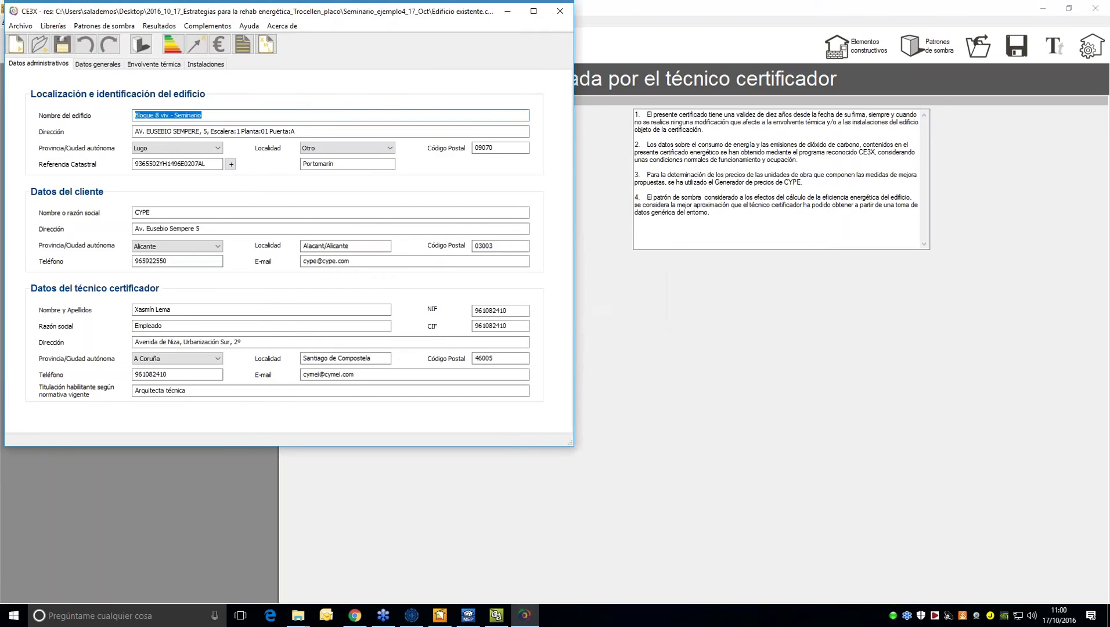
{"action": "left_click", "coordinate": [215, 132]}
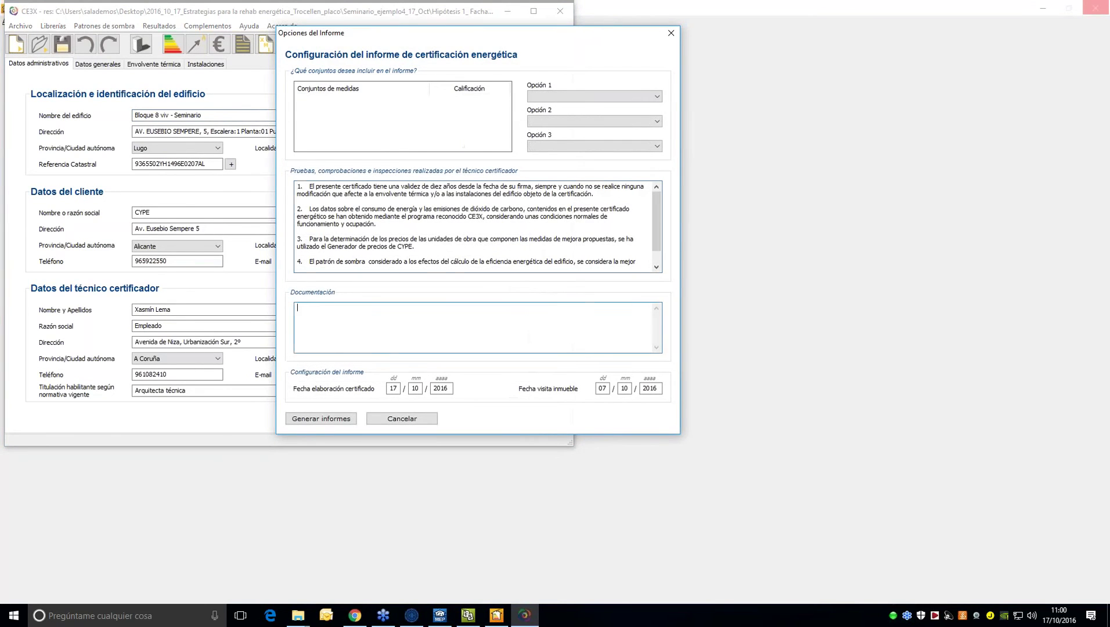
{"action": "key", "text": "Tab"}
{"action": "key", "text": "Tab"}
{"action": "key", "text": "Tab"}
{"action": "key", "text": "Return"}
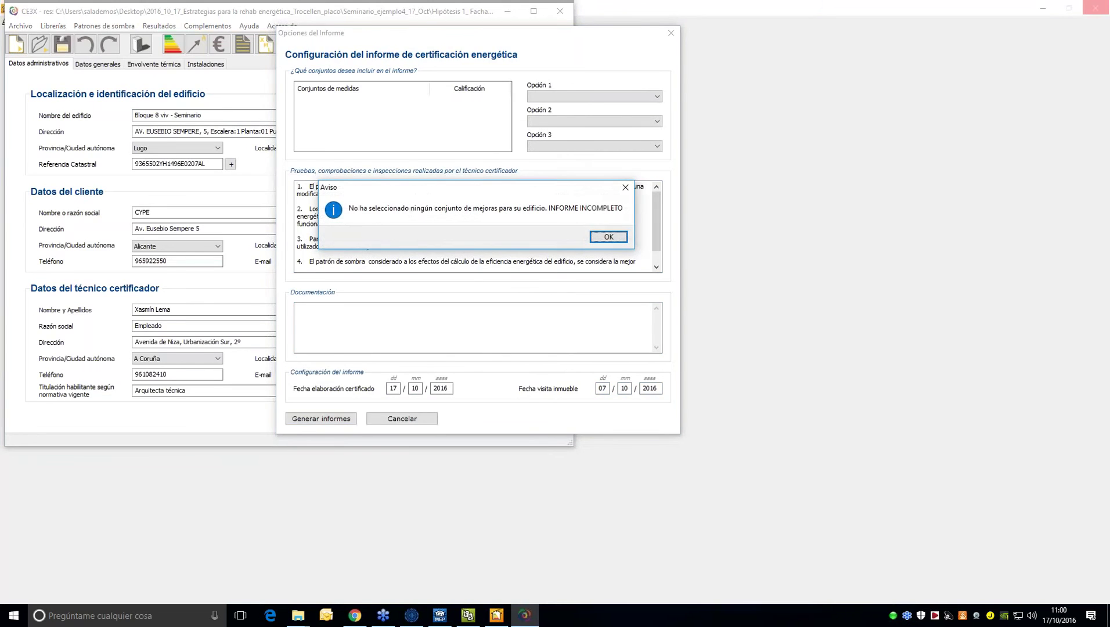
{"action": "key", "text": "Return"}
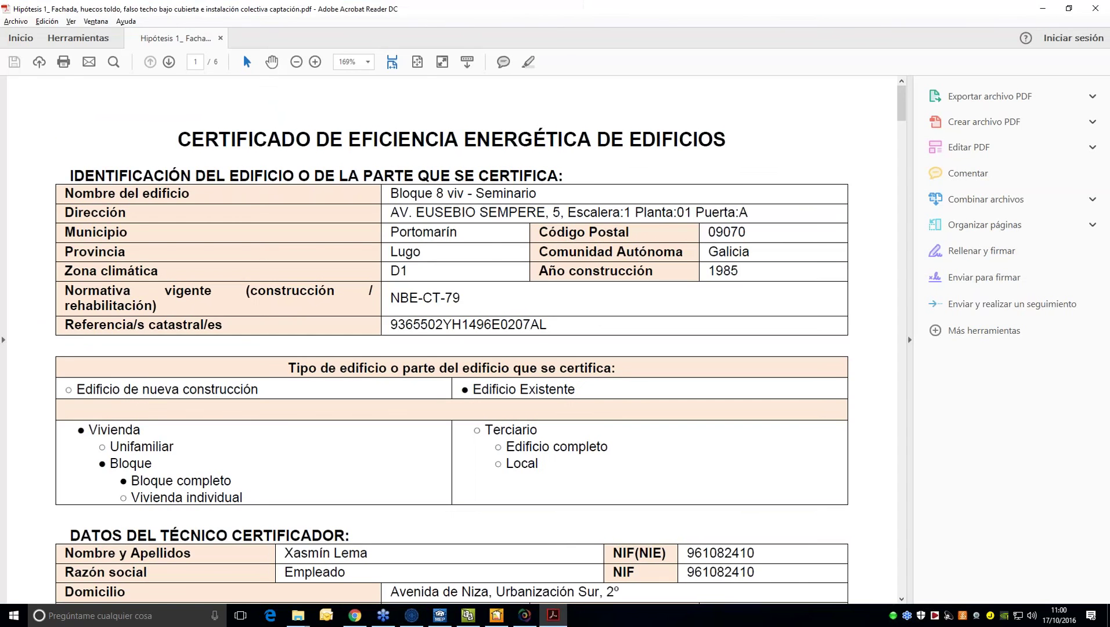
{"action": "left_click", "coordinate": [1095, 8]}
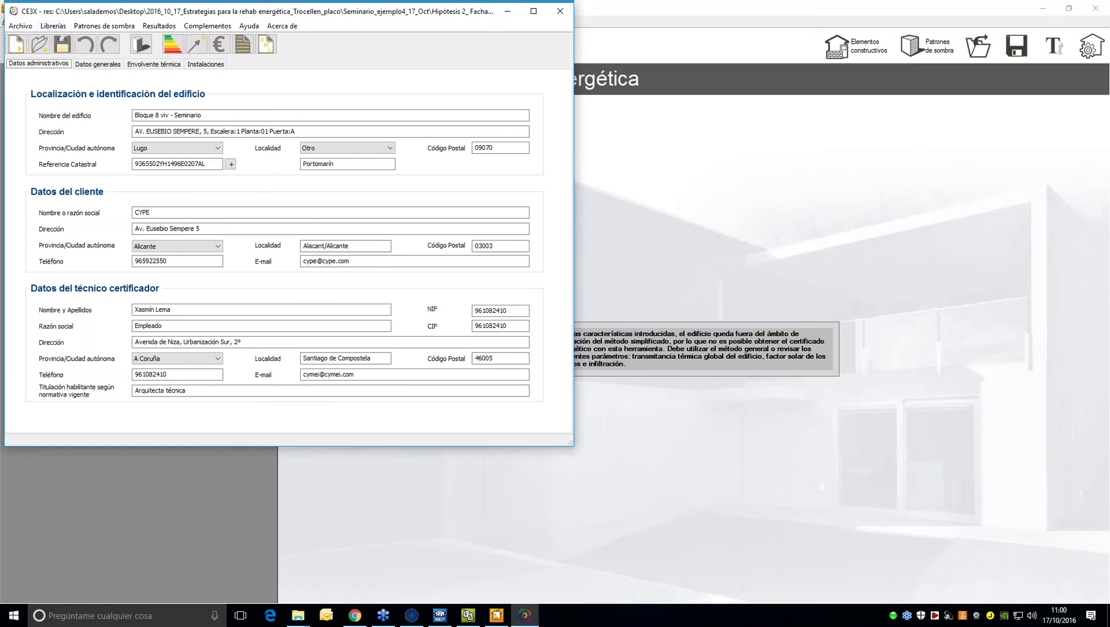
{"action": "left_click", "coordinate": [560, 11]}
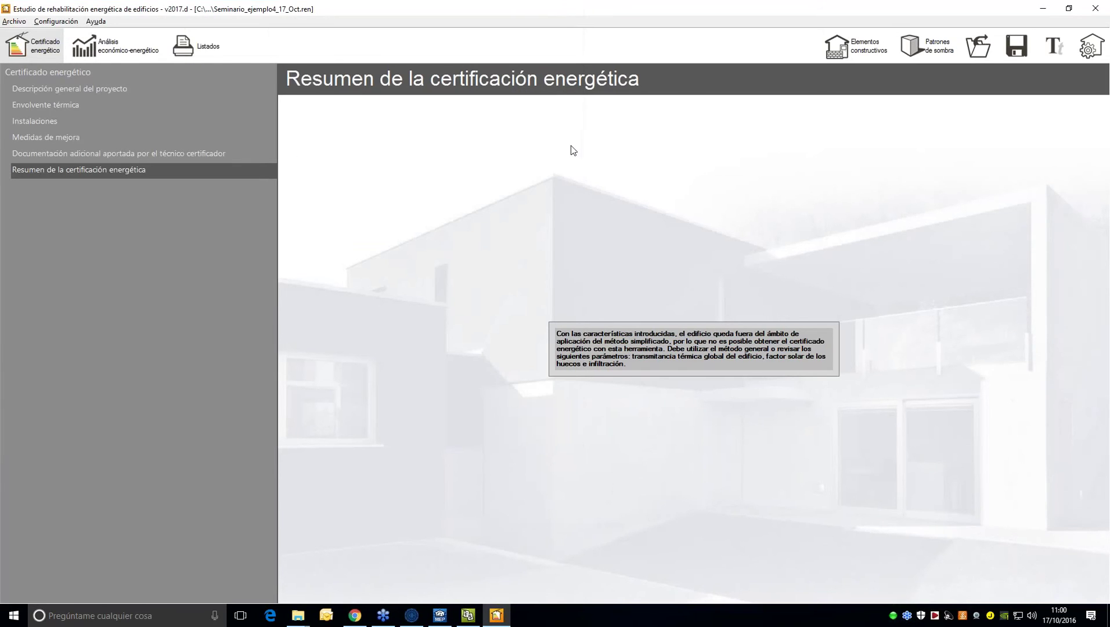
Step: Check the project's general data and agents, and the entries for Muro Sur, Norte, Este, Oeste and Medianeras
{"action": "left_click", "coordinate": [52, 89]}
{"action": "left_click", "coordinate": [46, 106]}
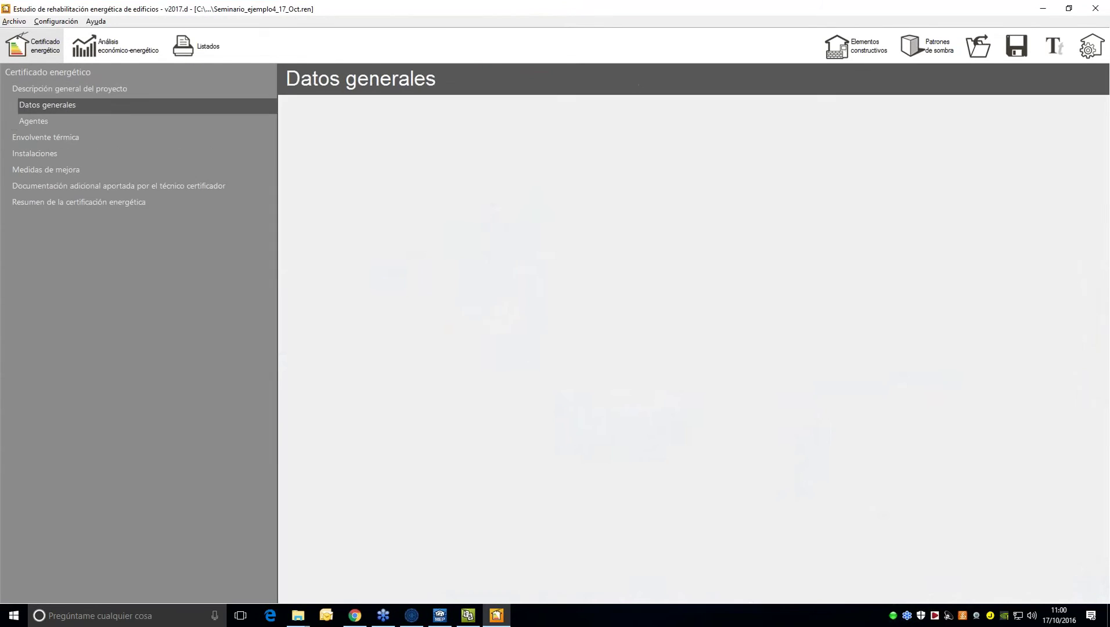
{"action": "left_click", "coordinate": [44, 121]}
{"action": "left_click", "coordinate": [44, 137]}
{"action": "left_click", "coordinate": [44, 123]}
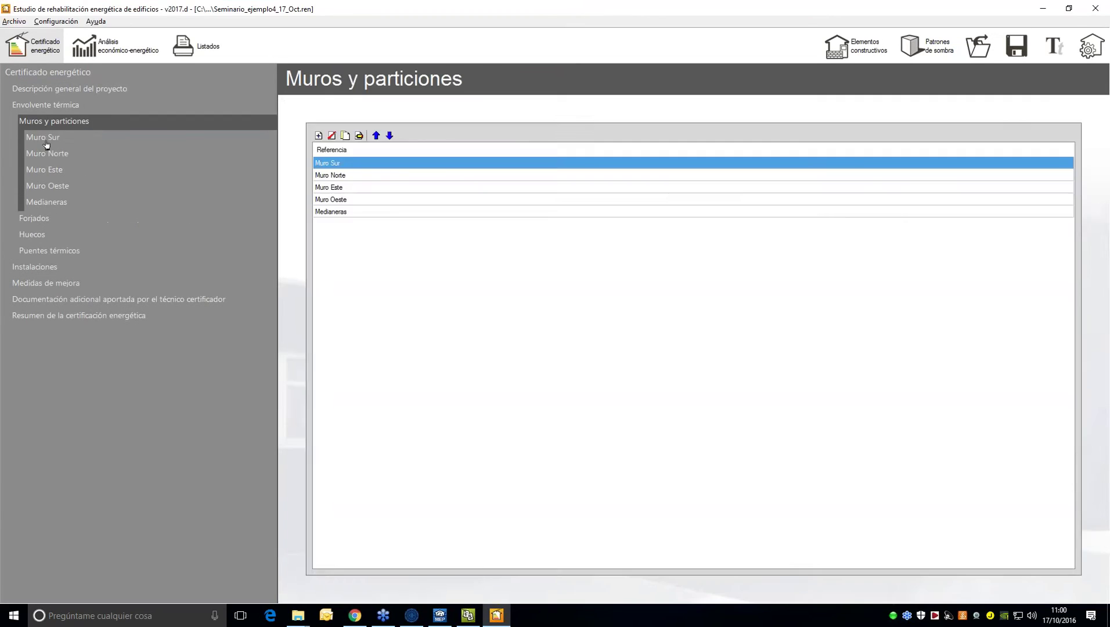
{"action": "left_click", "coordinate": [44, 138]}
{"action": "left_click", "coordinate": [45, 154]}
{"action": "left_click", "coordinate": [50, 169]}
{"action": "left_click", "coordinate": [54, 187]}
{"action": "left_click", "coordinate": [47, 202]}
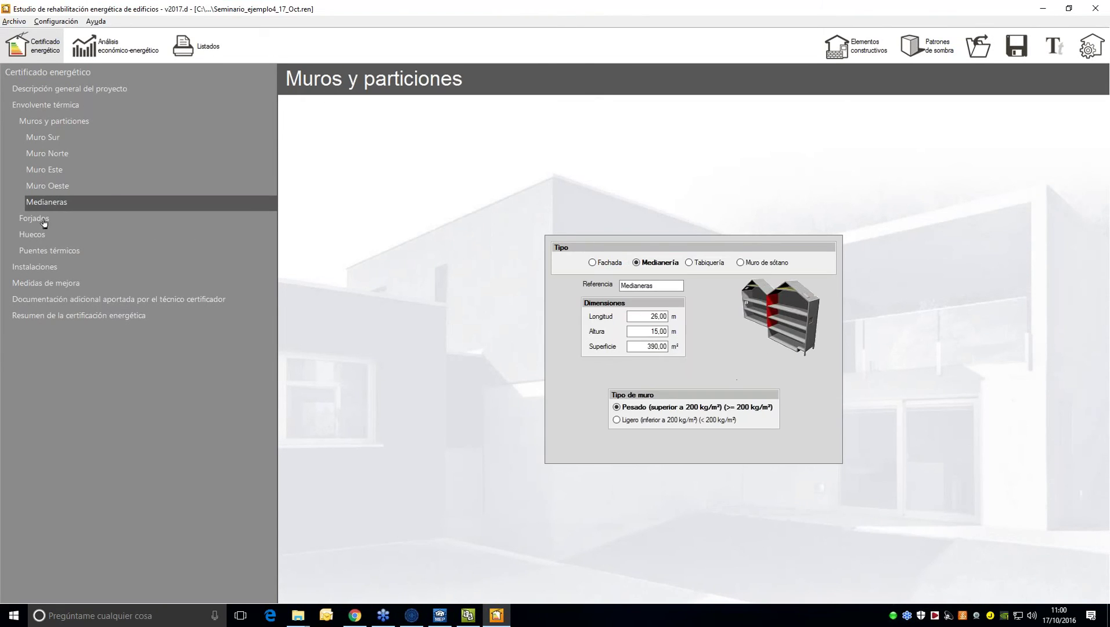
Step: Check the floor slab and flat roof entries, the facade openings and the thermal bridge list of the envelope
{"action": "left_click", "coordinate": [42, 219]}
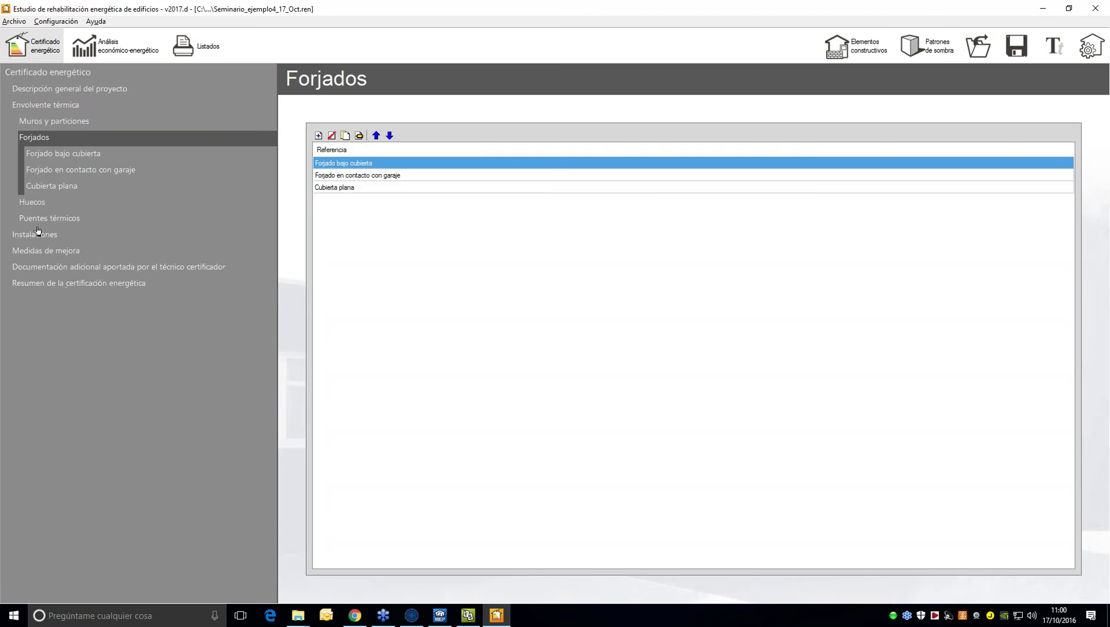
{"action": "left_click", "coordinate": [49, 153]}
{"action": "left_click", "coordinate": [55, 169]}
{"action": "left_click", "coordinate": [51, 185]}
{"action": "left_click", "coordinate": [32, 202]}
{"action": "left_click", "coordinate": [62, 170]}
{"action": "left_click", "coordinate": [63, 186]}
{"action": "left_click", "coordinate": [66, 202]}
{"action": "left_click", "coordinate": [49, 234]}
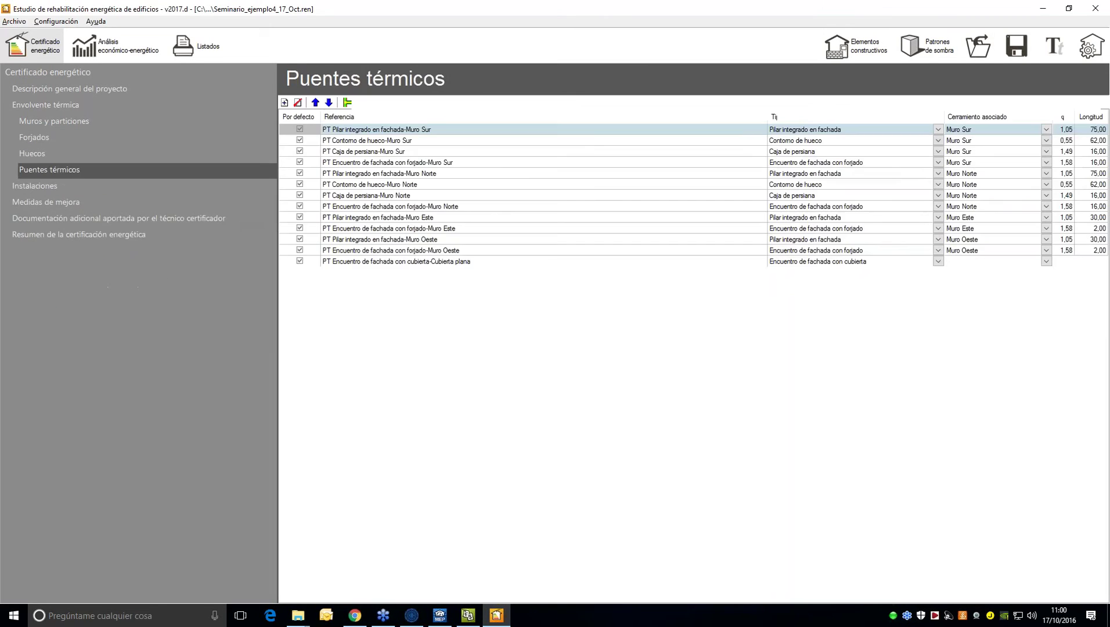
Step: Check the building's installations, the improvement measures and the certifier's additional documentation
{"action": "left_click", "coordinate": [44, 187]}
{"action": "left_click", "coordinate": [47, 154]}
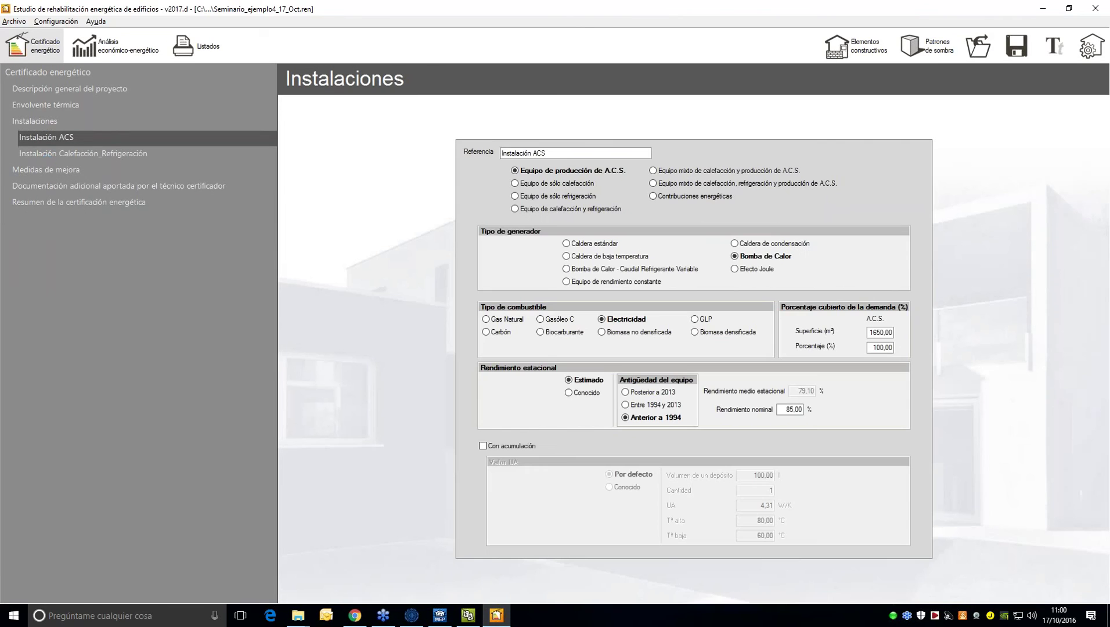
{"action": "left_click", "coordinate": [46, 169]}
{"action": "left_click", "coordinate": [46, 177]}
{"action": "left_click", "coordinate": [50, 201]}
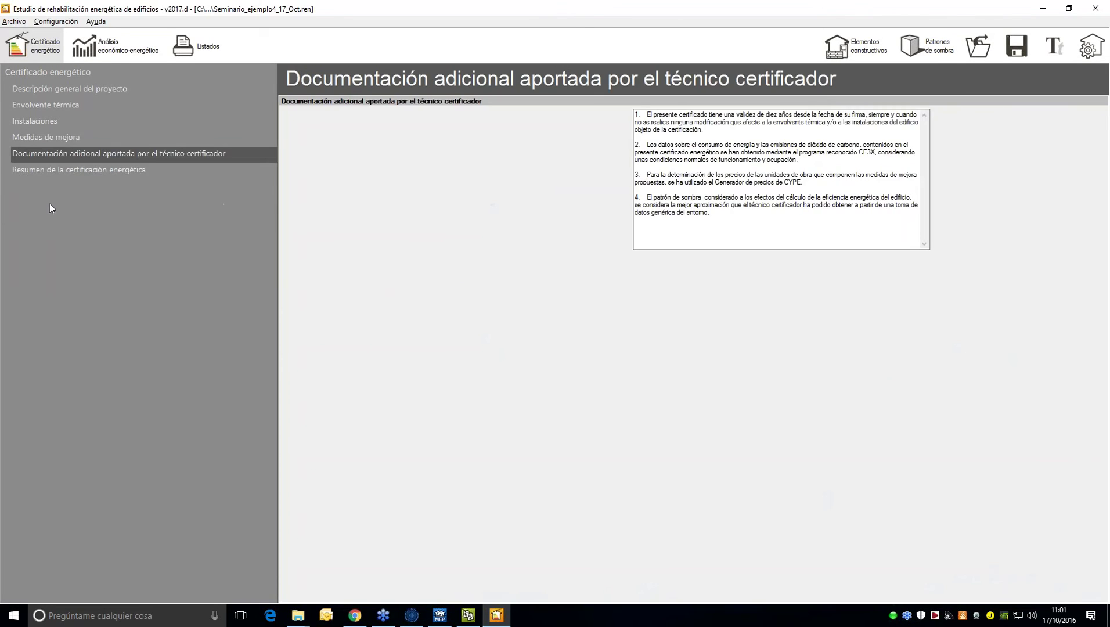
Step: Generate the energy certification summary through CE3X, producing the reports for the existing building and Hipótesis 1 without improvement sets
{"action": "left_click", "coordinate": [49, 170]}
{"action": "left_click", "coordinate": [549, 348]}
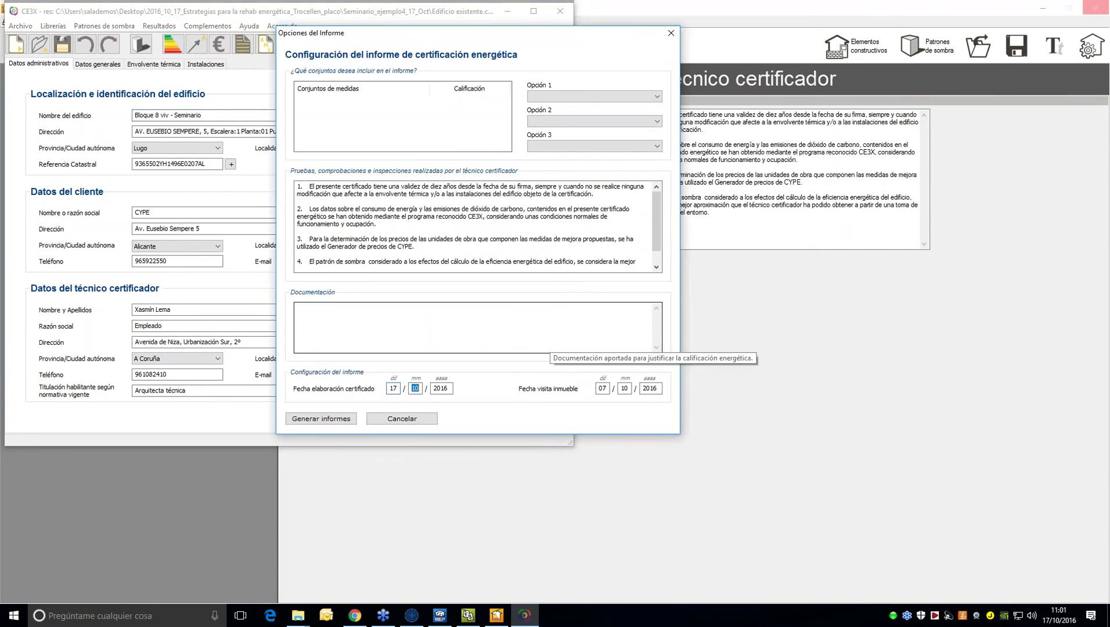
{"action": "key", "text": "Return"}
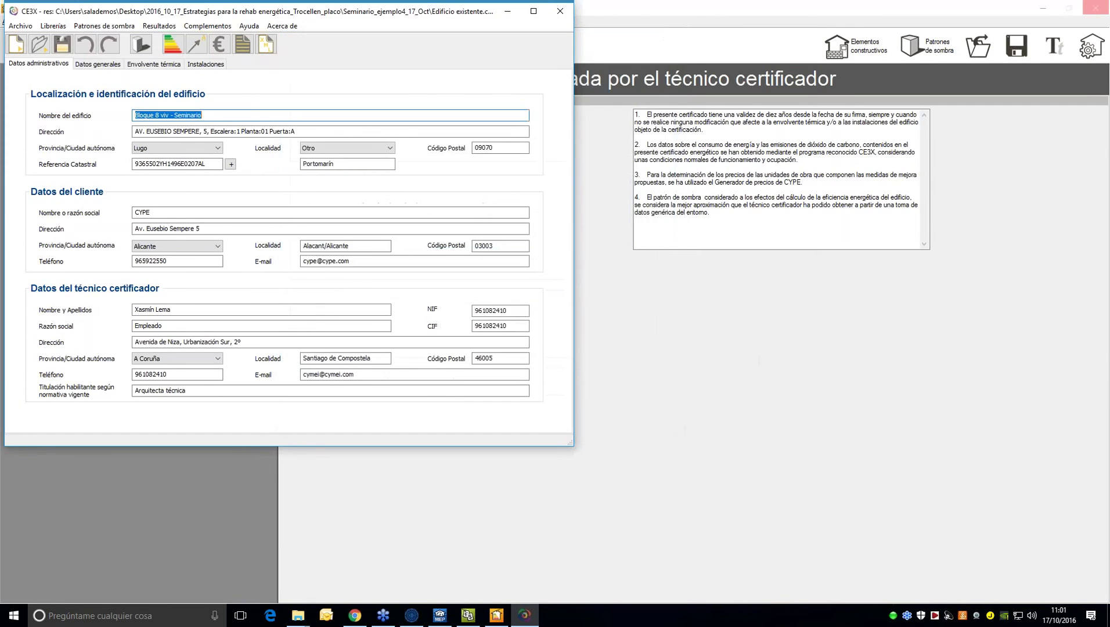
{"action": "key", "text": "alt+F4"}
{"action": "key", "text": "alt+F4"}
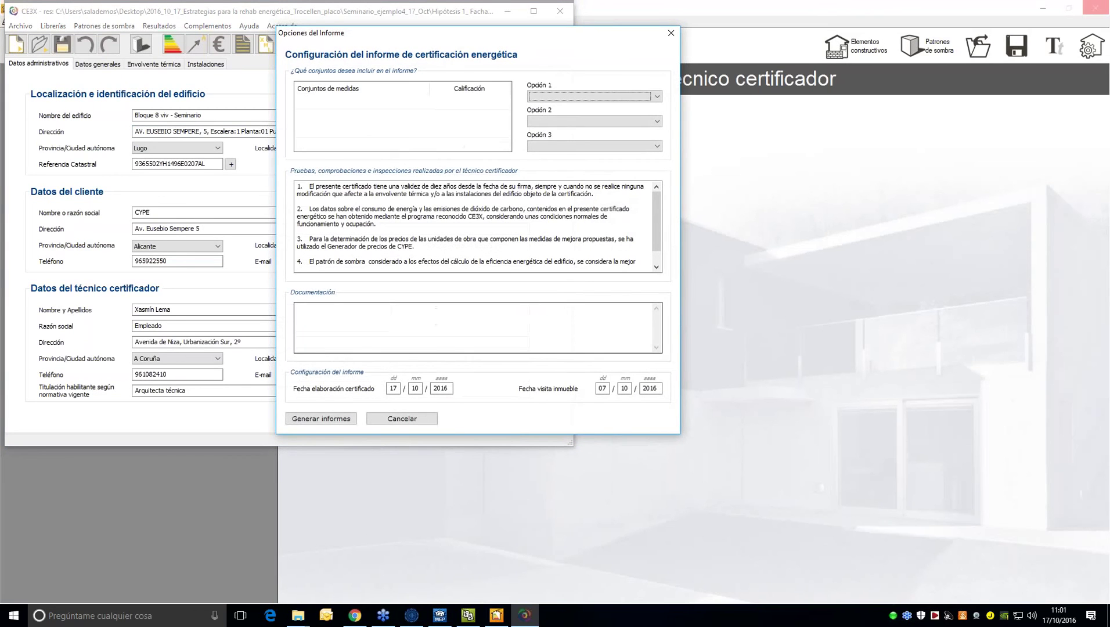
{"action": "left_click", "coordinate": [321, 417]}
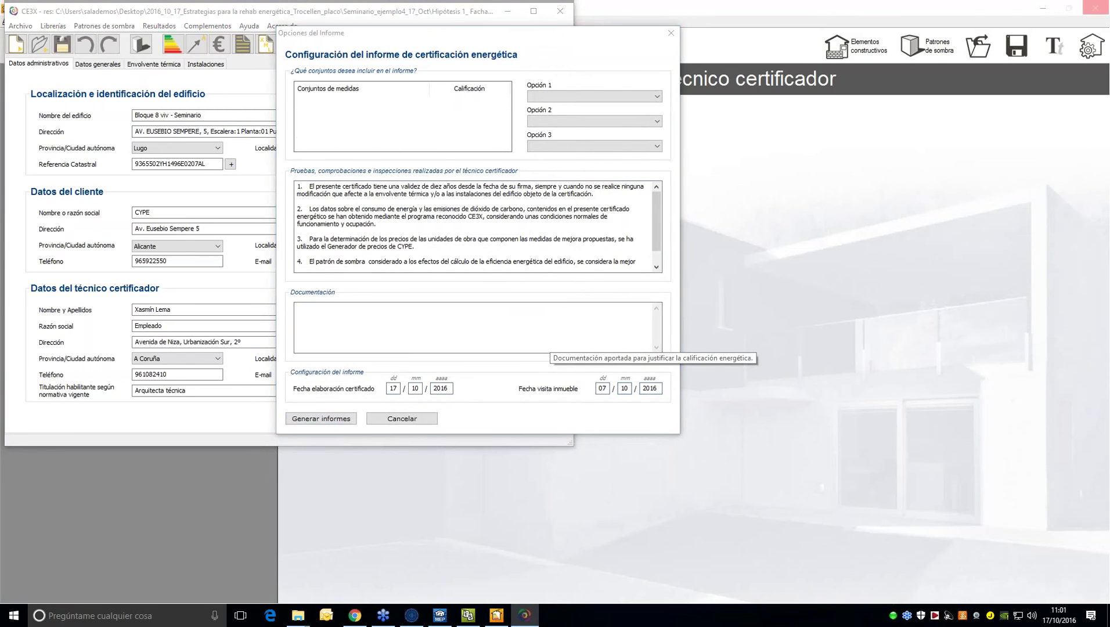
{"action": "key", "text": "Return"}
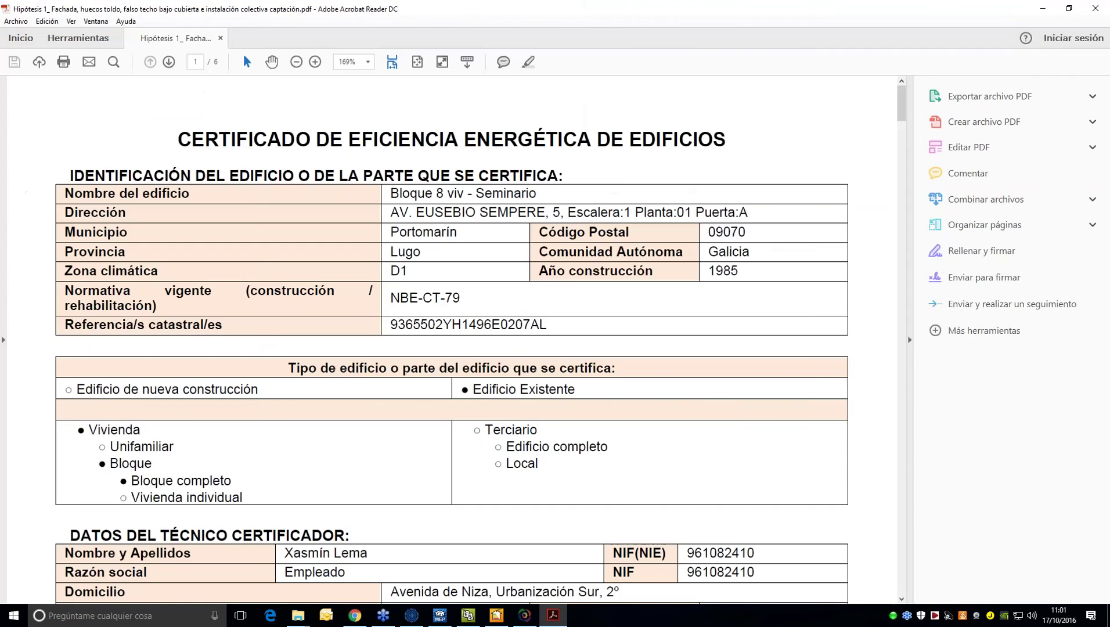
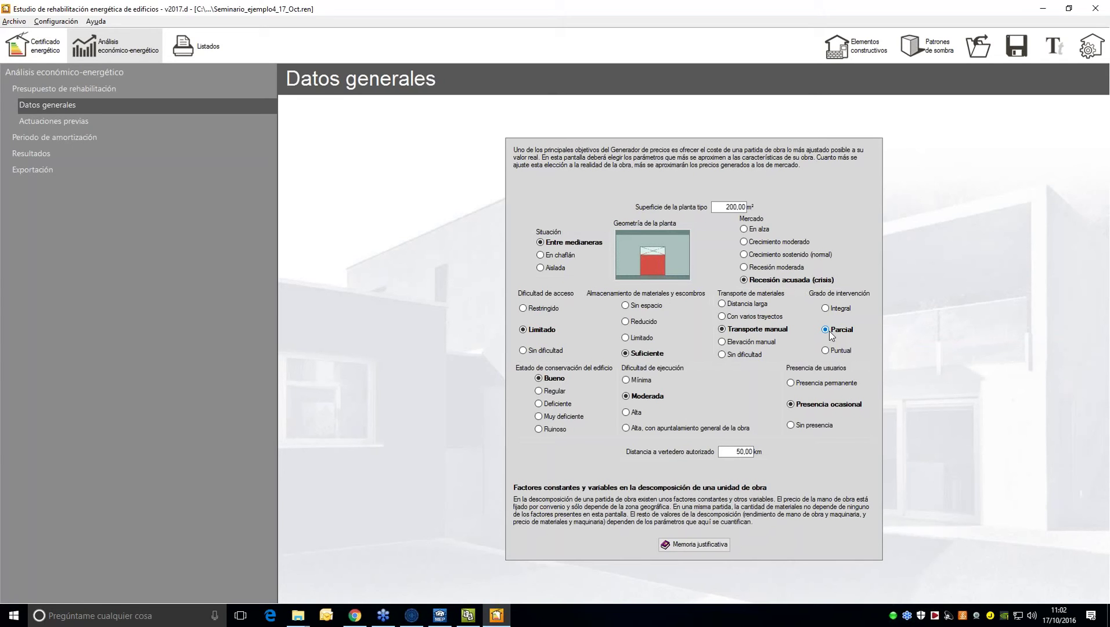
Step: Check the scaffolding, lifting platforms, self-propelled cranes and construction hoists planned as preliminary works for Hipótesis 1
{"action": "left_click", "coordinate": [87, 122]}
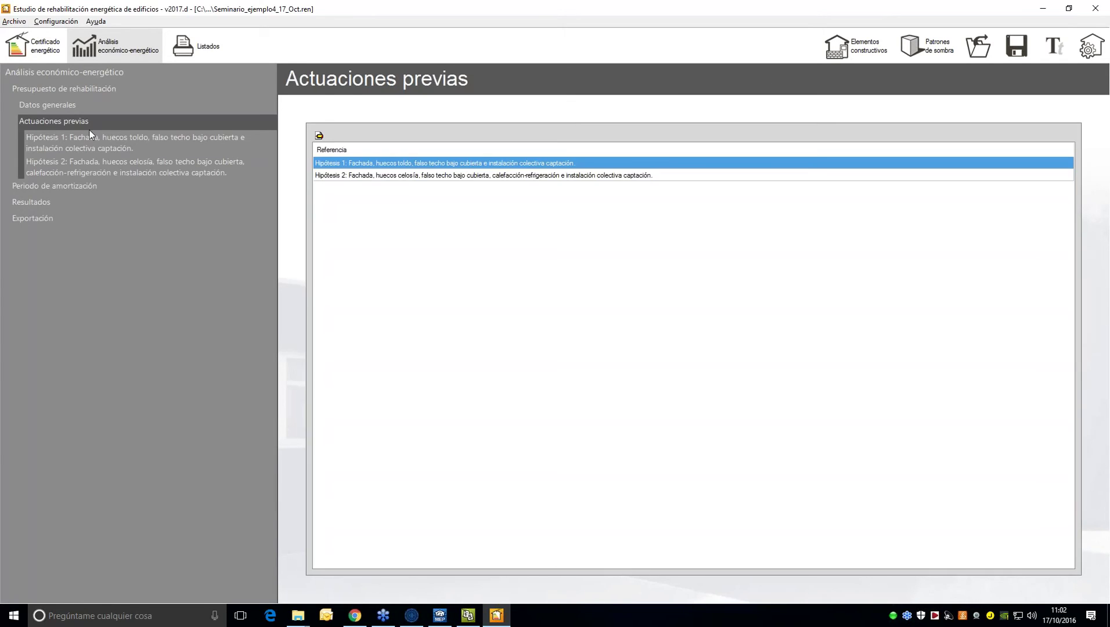
{"action": "left_click", "coordinate": [89, 132]}
{"action": "left_click", "coordinate": [59, 164]}
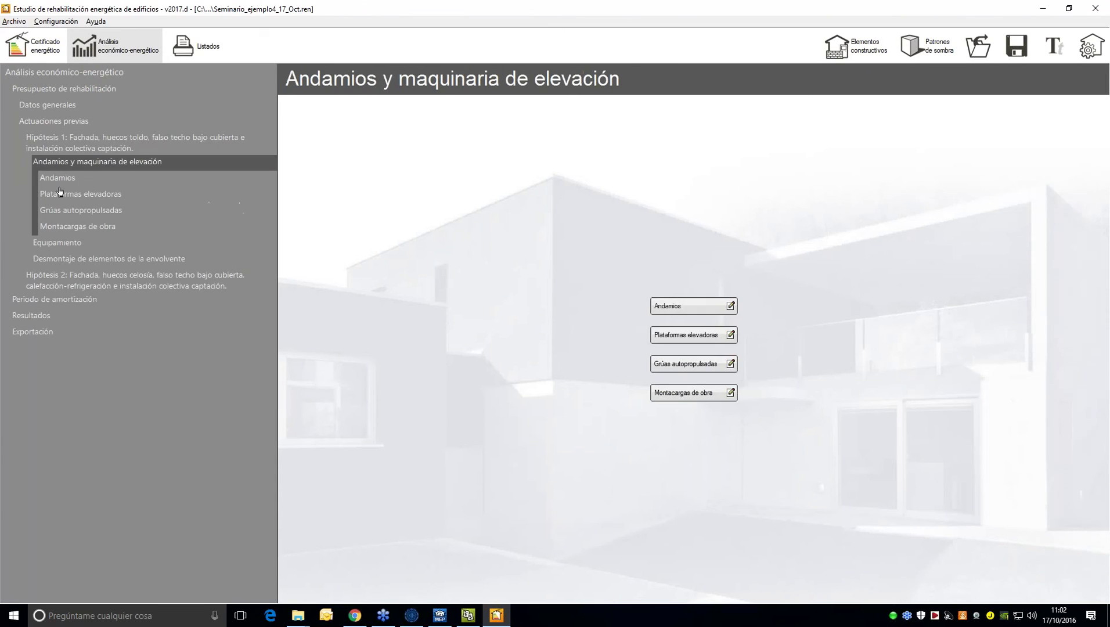
{"action": "left_click", "coordinate": [63, 180]}
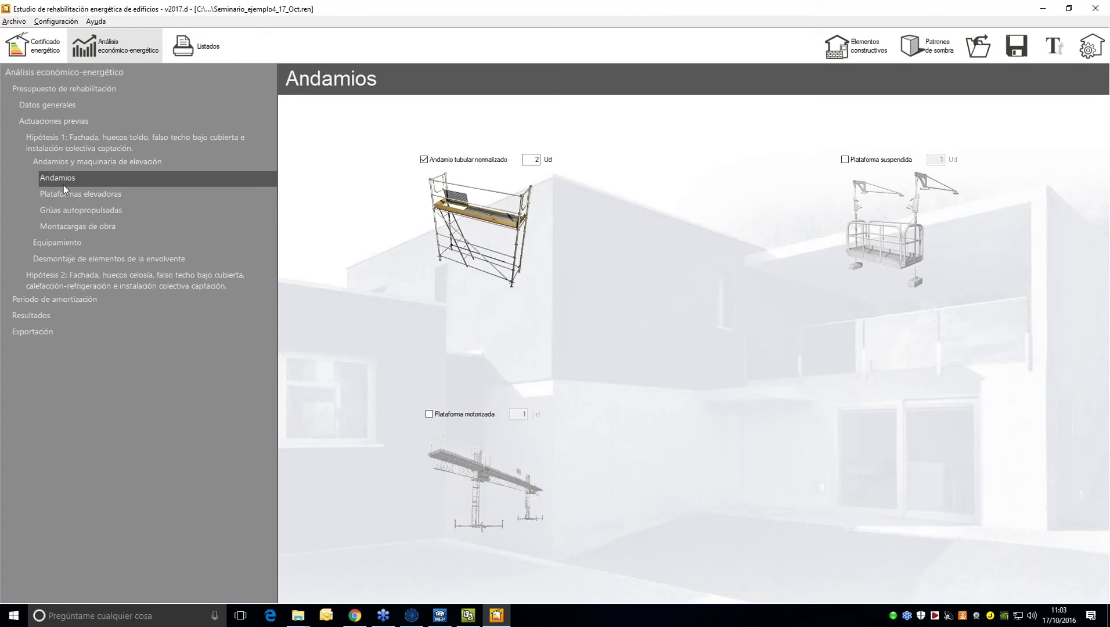
{"action": "left_click", "coordinate": [63, 192]}
{"action": "left_click", "coordinate": [82, 211]}
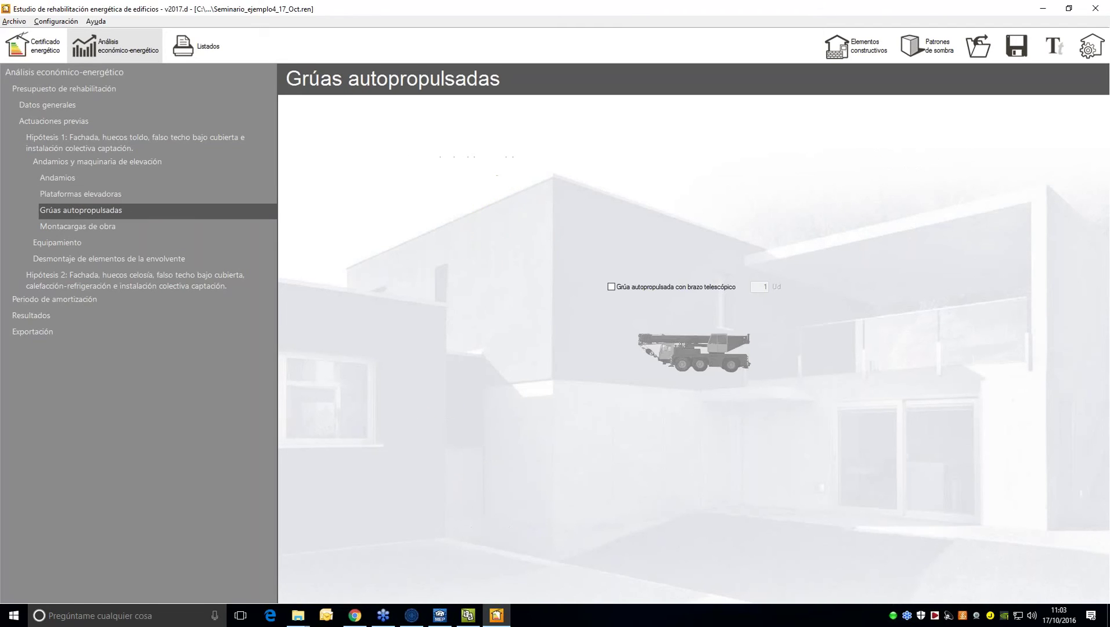
{"action": "left_click", "coordinate": [75, 228]}
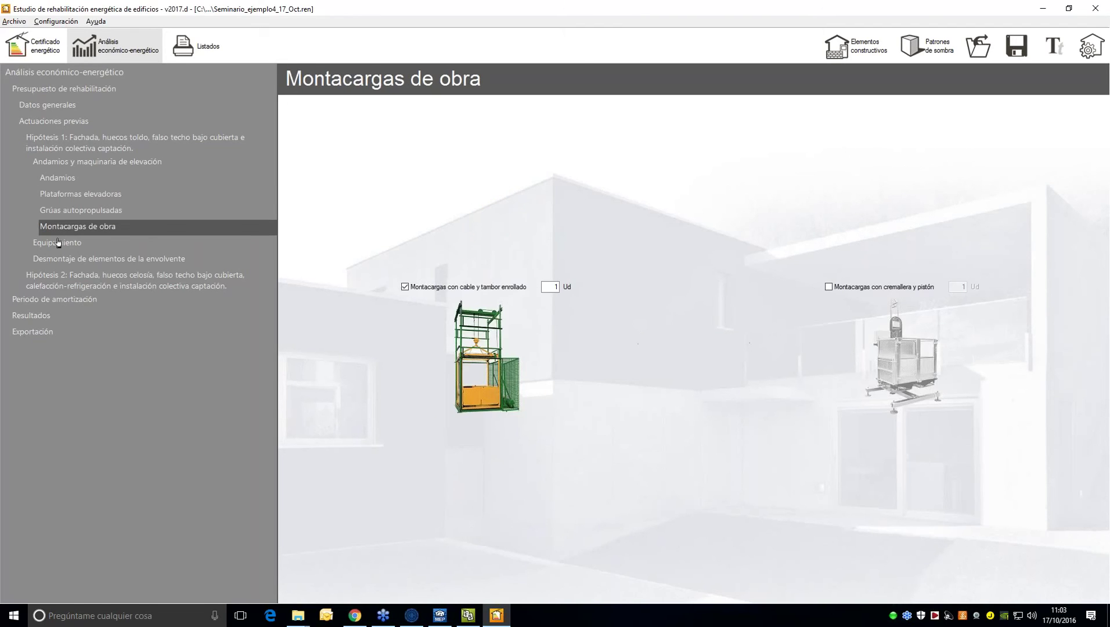
Step: Check Hipótesis 1's element protection and packing, and the dismantling of facade installations, signage and solar protections
{"action": "left_click", "coordinate": [58, 242]}
{"action": "left_click", "coordinate": [58, 206]}
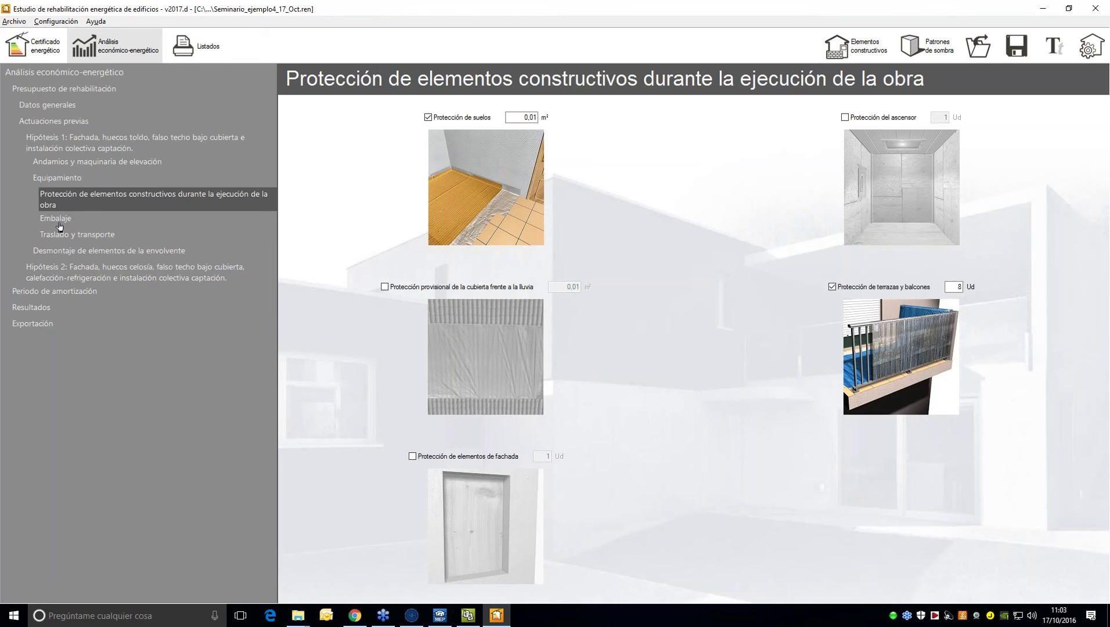
{"action": "left_click", "coordinate": [56, 217]}
{"action": "left_click", "coordinate": [64, 250]}
{"action": "left_click", "coordinate": [63, 213]}
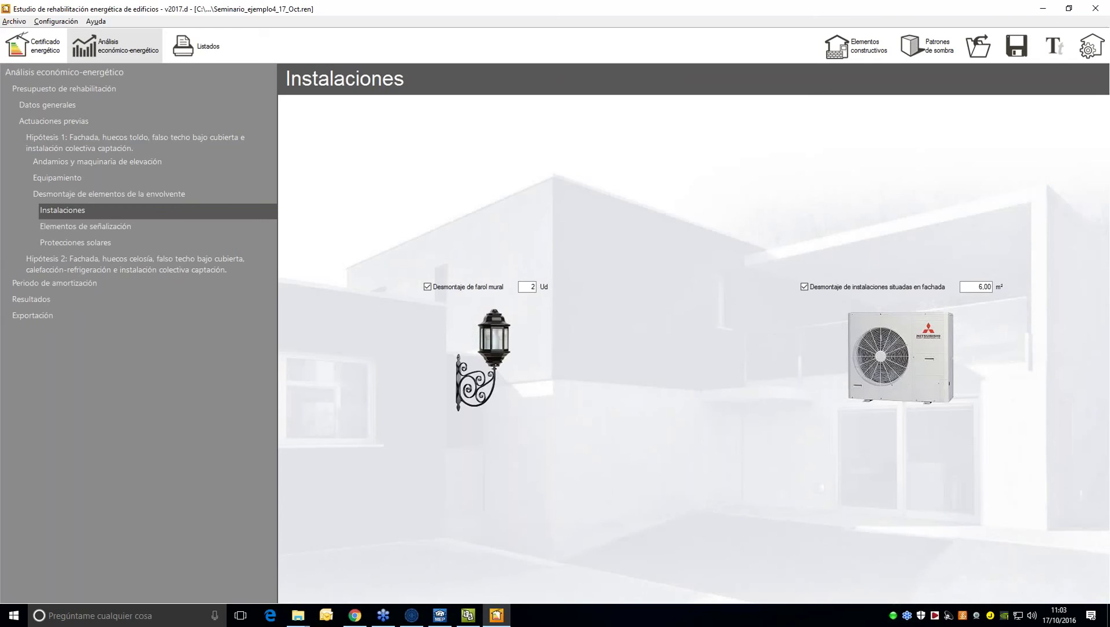
{"action": "left_click", "coordinate": [86, 226]}
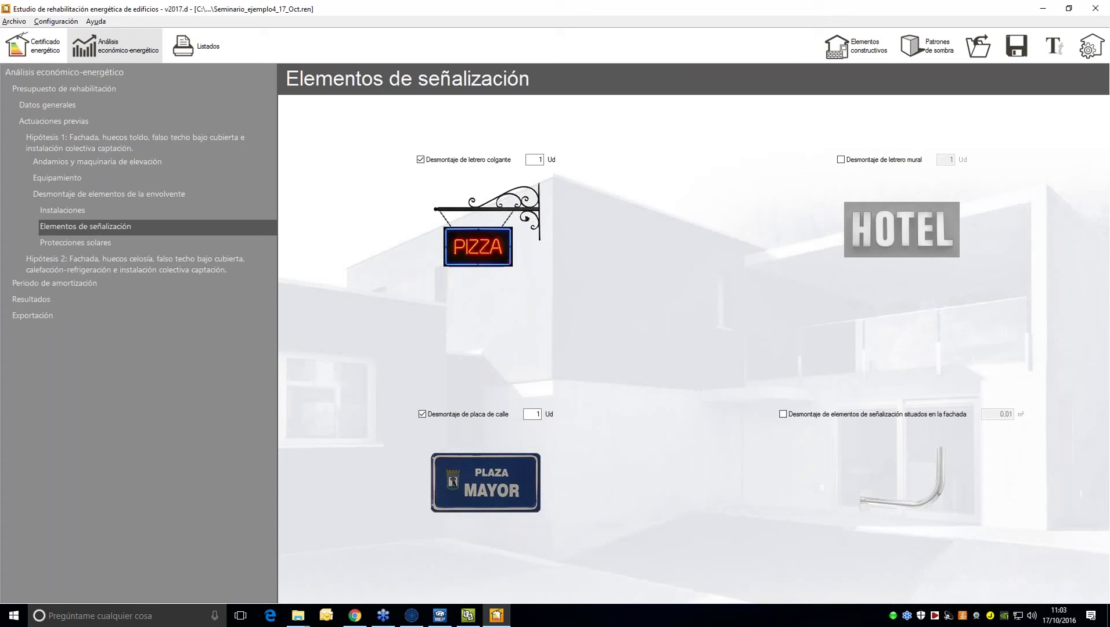
{"action": "left_click", "coordinate": [71, 239]}
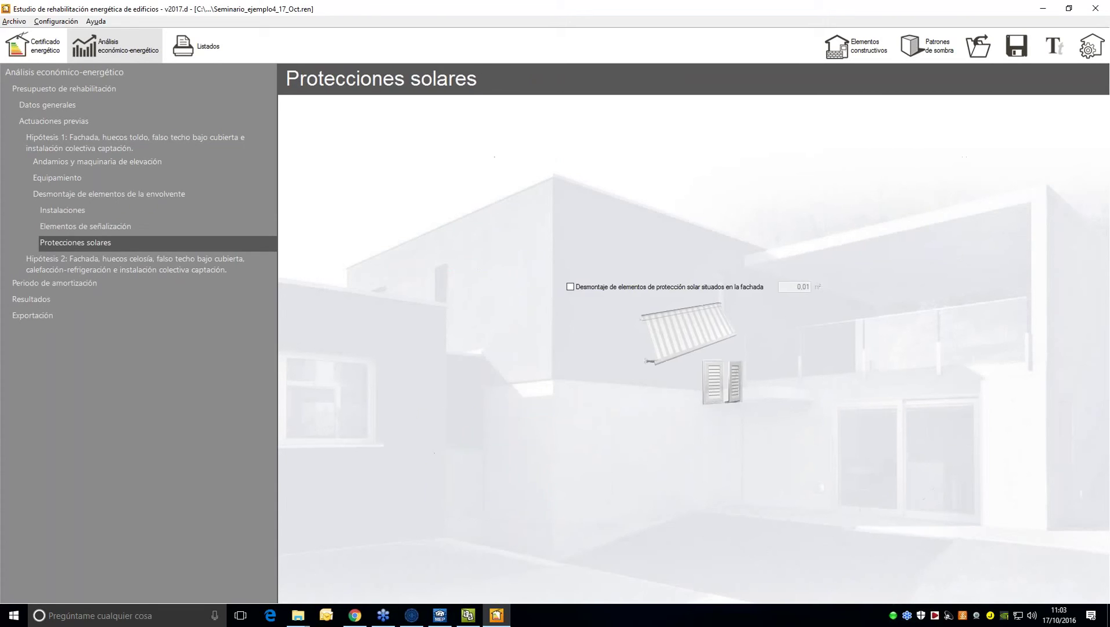
Step: Look through Hipótesis 2's preliminary works: scaffolding and lifting machinery, equipment, and dismantling of envelope elements
{"action": "left_click", "coordinate": [77, 265]}
{"action": "left_click", "coordinate": [66, 186]}
{"action": "key", "text": "Down"}
{"action": "key", "text": "Down"}
{"action": "key", "text": "Down"}
{"action": "key", "text": "Down"}
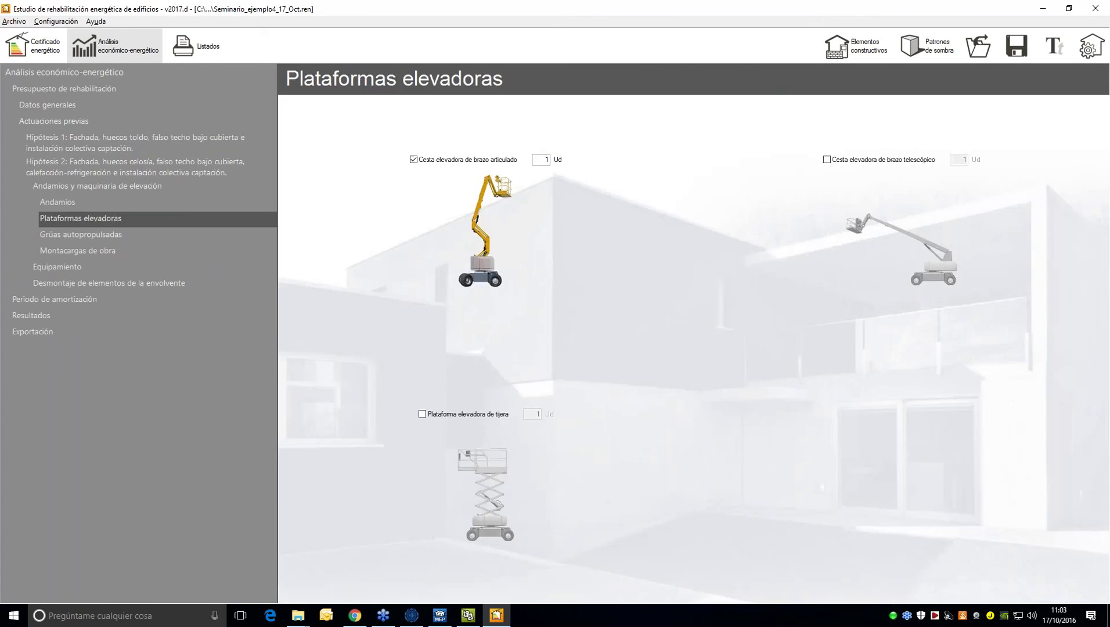
{"action": "key", "text": "Down"}
{"action": "key", "text": "Down"}
{"action": "key", "text": "Down"}
{"action": "key", "text": "Down"}
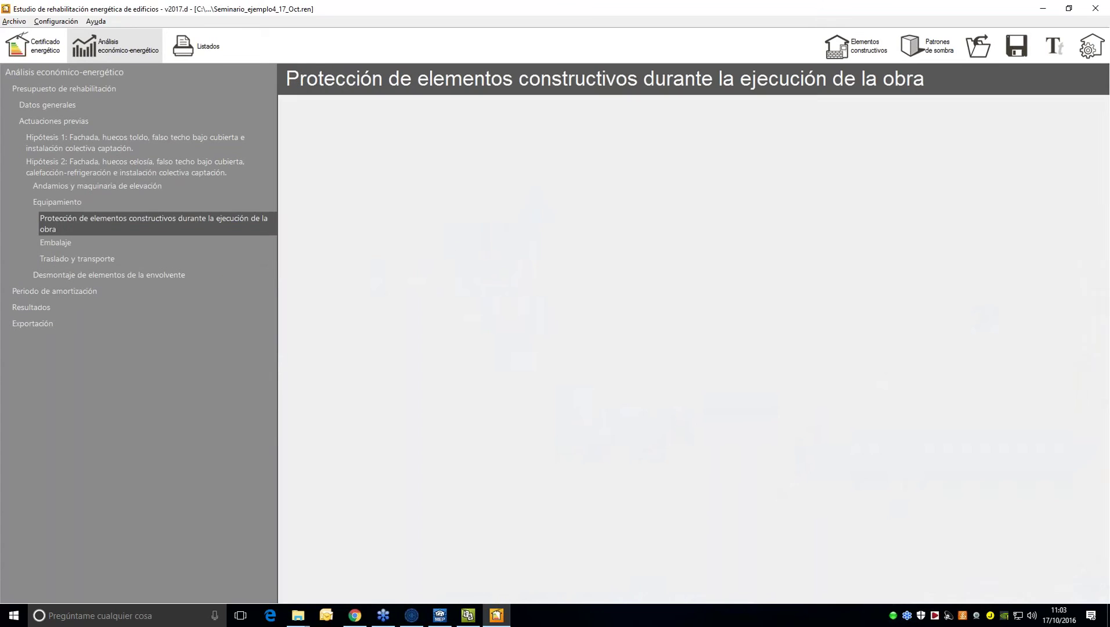
{"action": "key", "text": "Down"}
{"action": "key", "text": "Down"}
{"action": "key", "text": "Down"}
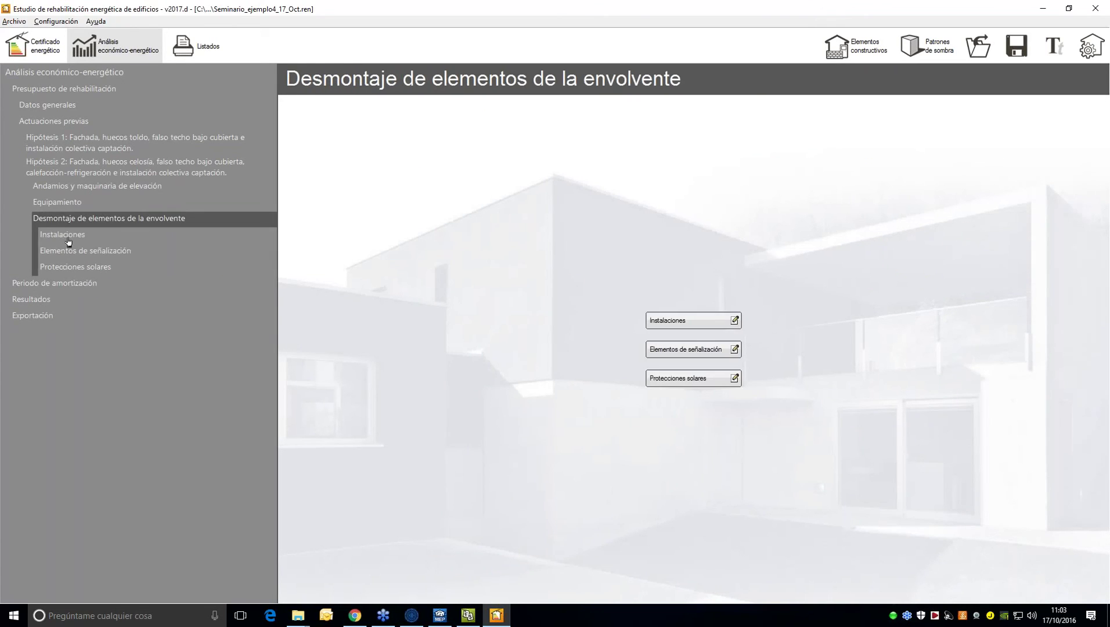
{"action": "key", "text": "Down"}
{"action": "key", "text": "Down"}
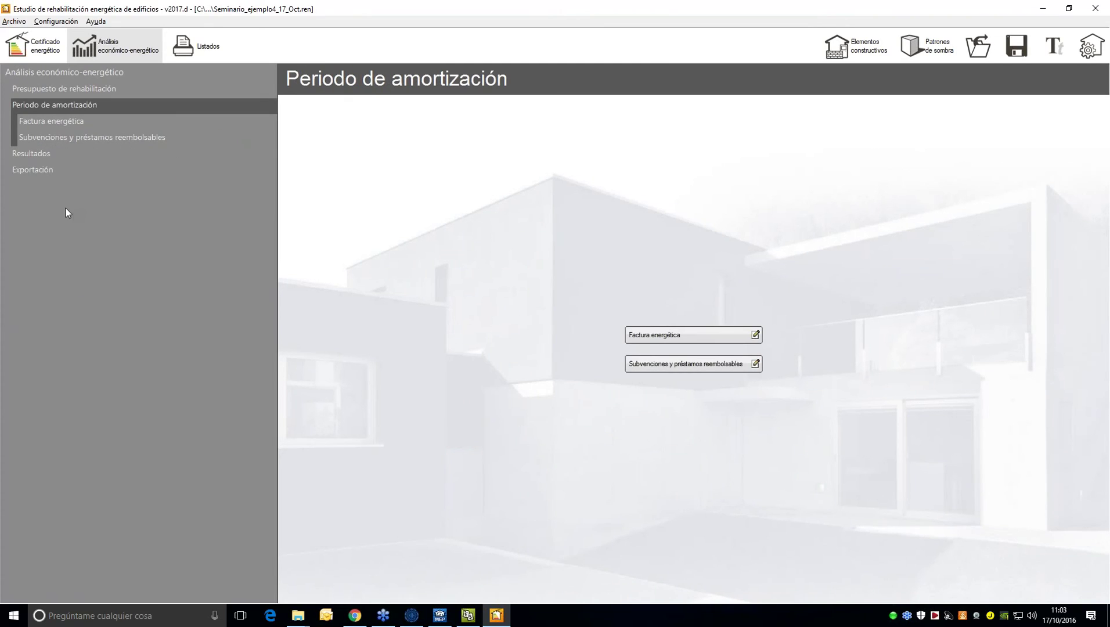
Step: Try adding an electricity consumption entry to the energy bill and delete it
{"action": "left_click", "coordinate": [50, 123]}
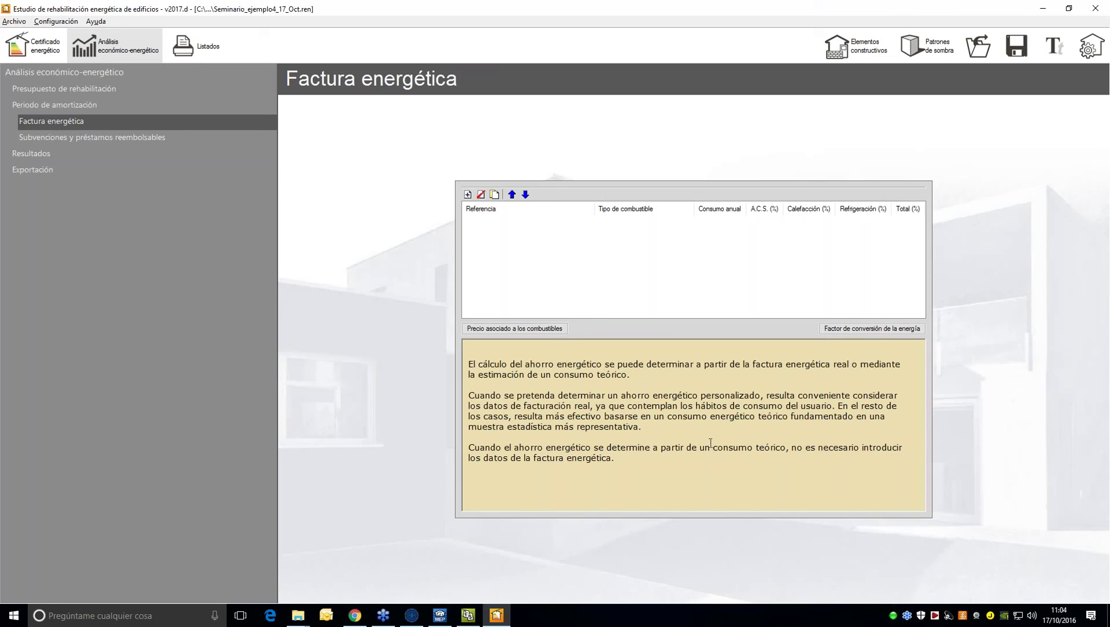
{"action": "left_click", "coordinate": [467, 194]}
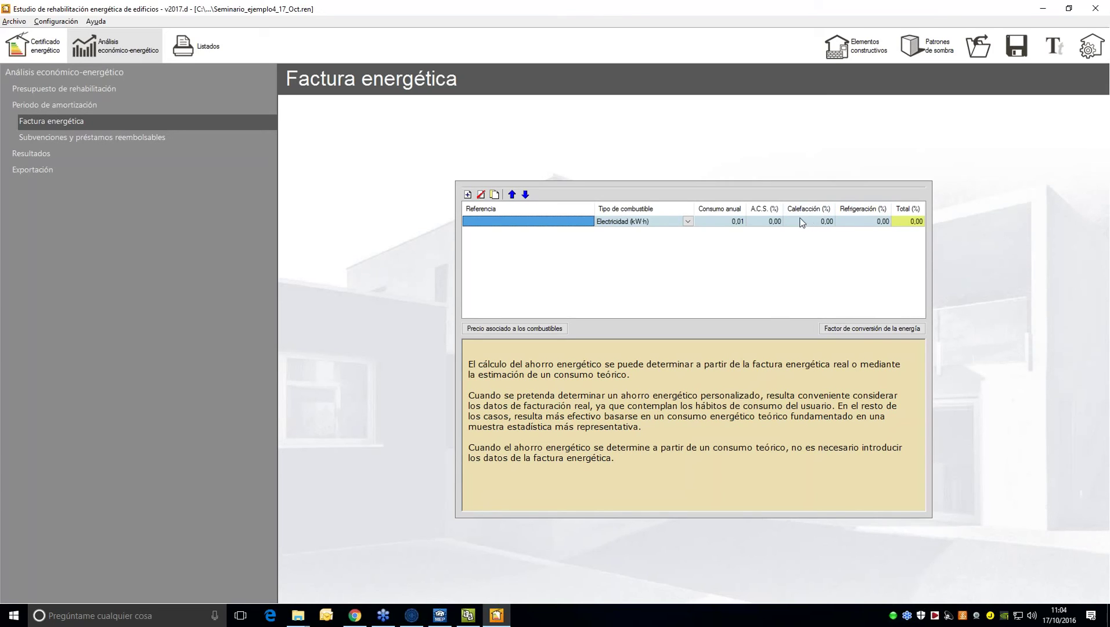
{"action": "left_click", "coordinate": [481, 194]}
Step: Check Hipótesis 1's subsidies and repayable loans, and its rehabilitation budget with the associated costs
{"action": "left_click", "coordinate": [93, 141]}
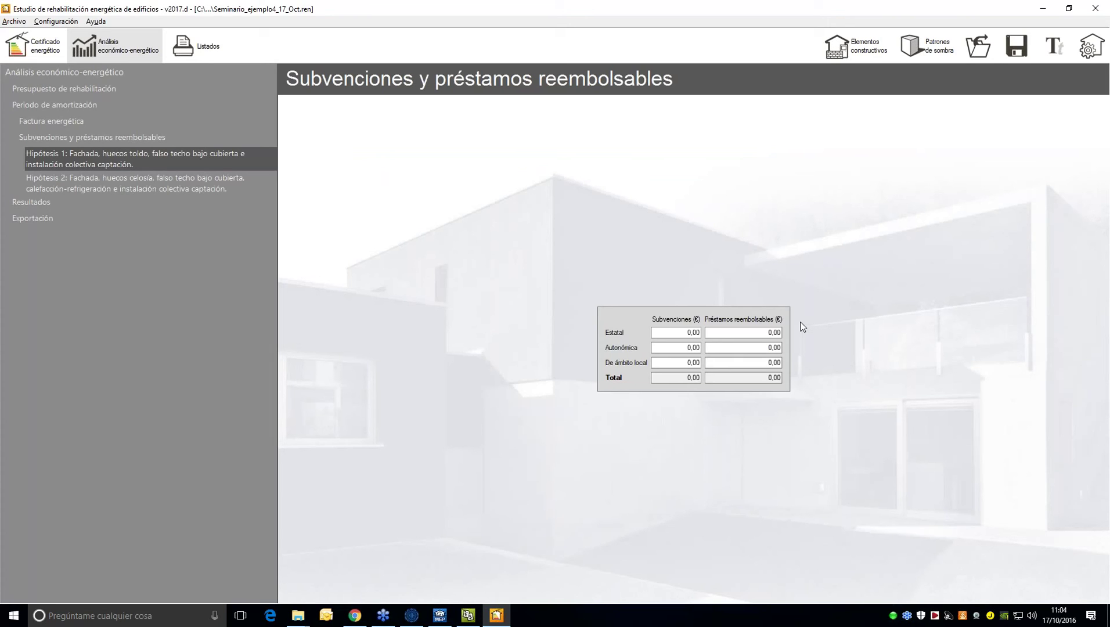
{"action": "left_click", "coordinate": [11, 202]}
{"action": "left_click", "coordinate": [71, 139]}
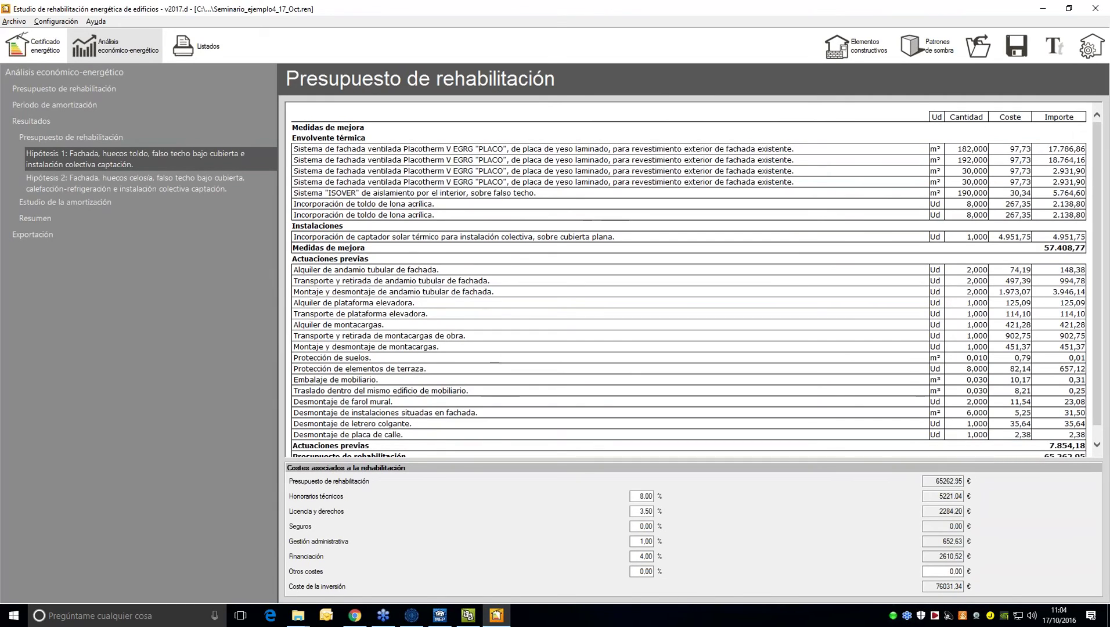
{"action": "scroll", "coordinate": [838, 252], "scroll_direction": "down", "scroll_amount": 1}
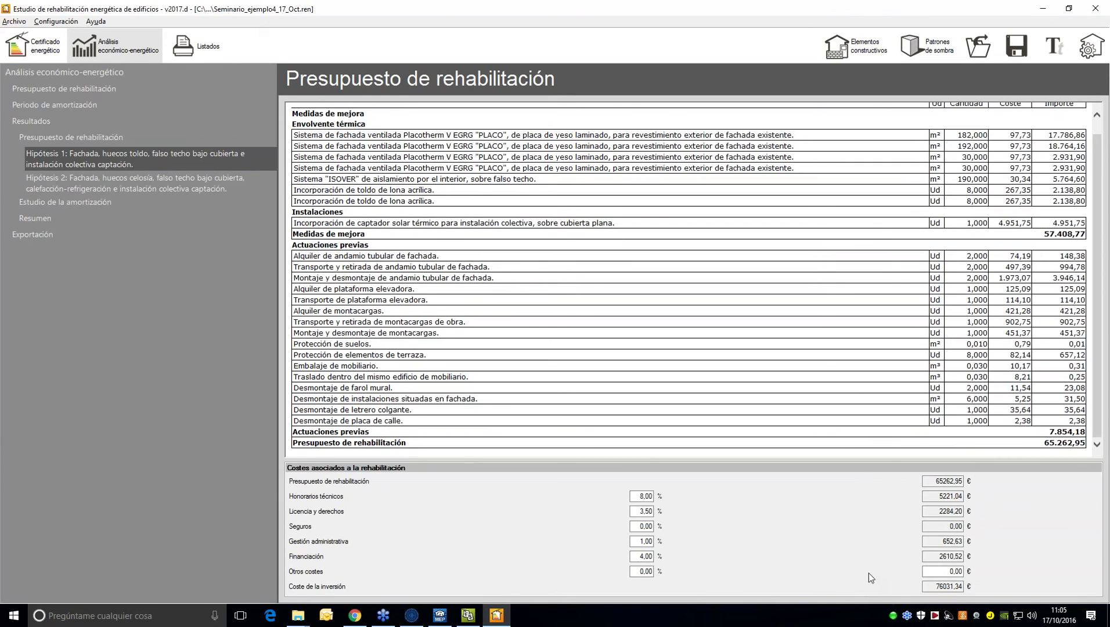
Step: Compare the annual economic savings of Hipótesis 1 and Hipótesis 2 in the amortization study
{"action": "left_click", "coordinate": [121, 205]}
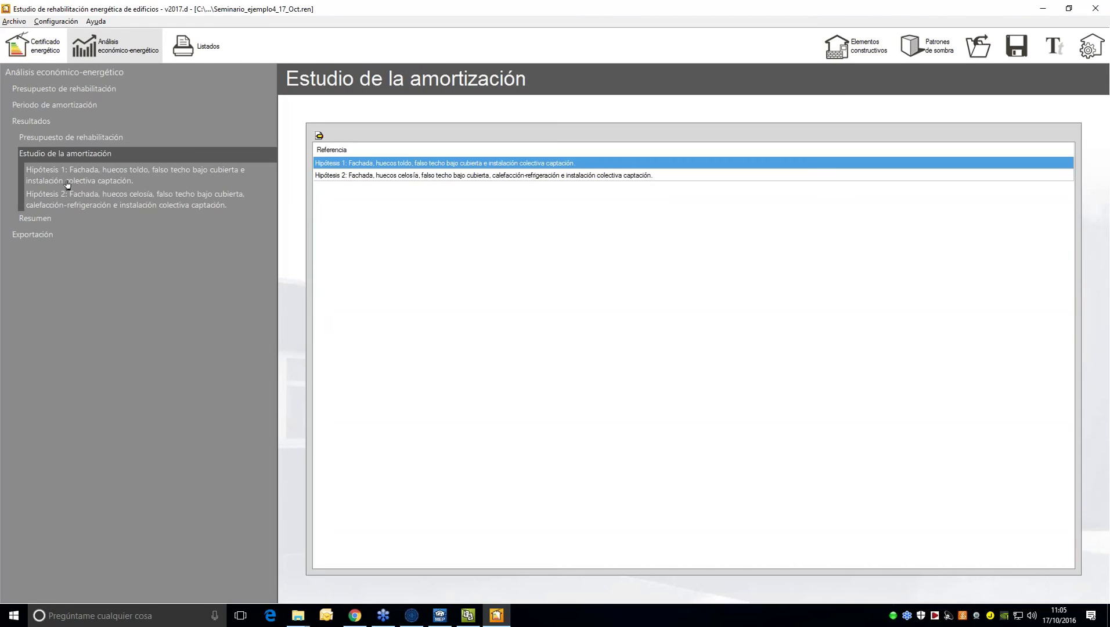
{"action": "left_click", "coordinate": [68, 183]}
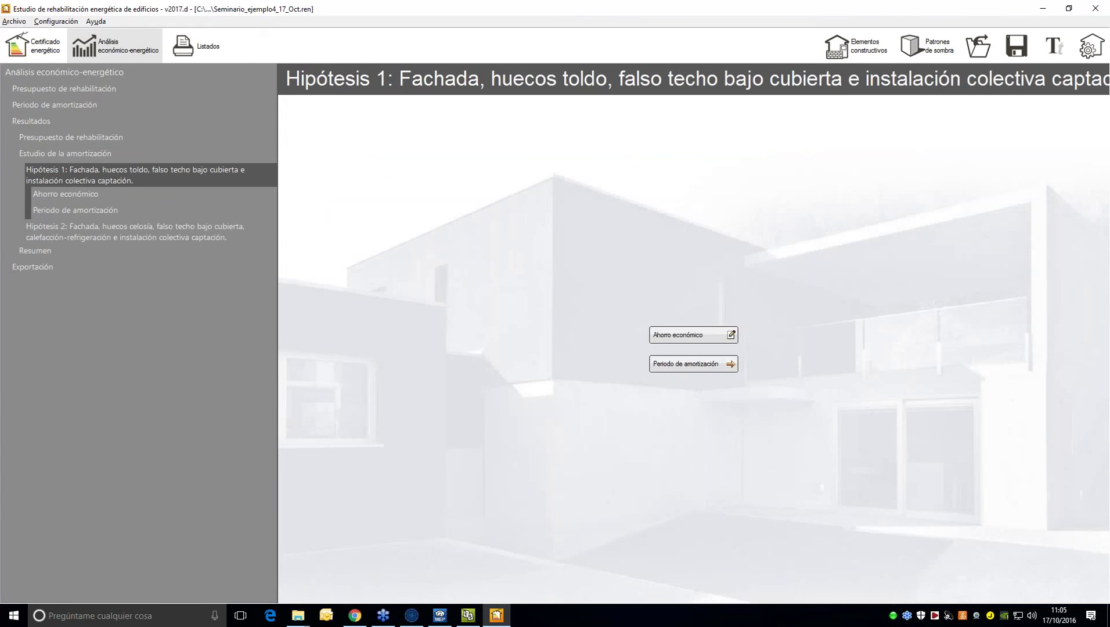
{"action": "left_click", "coordinate": [69, 196]}
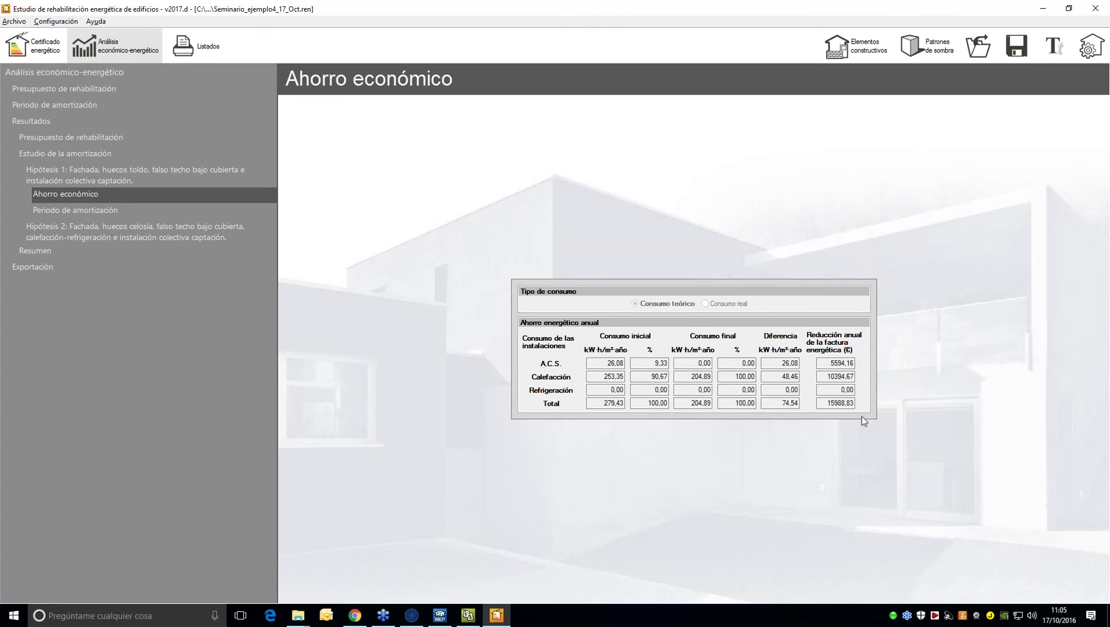
{"action": "left_click", "coordinate": [87, 212]}
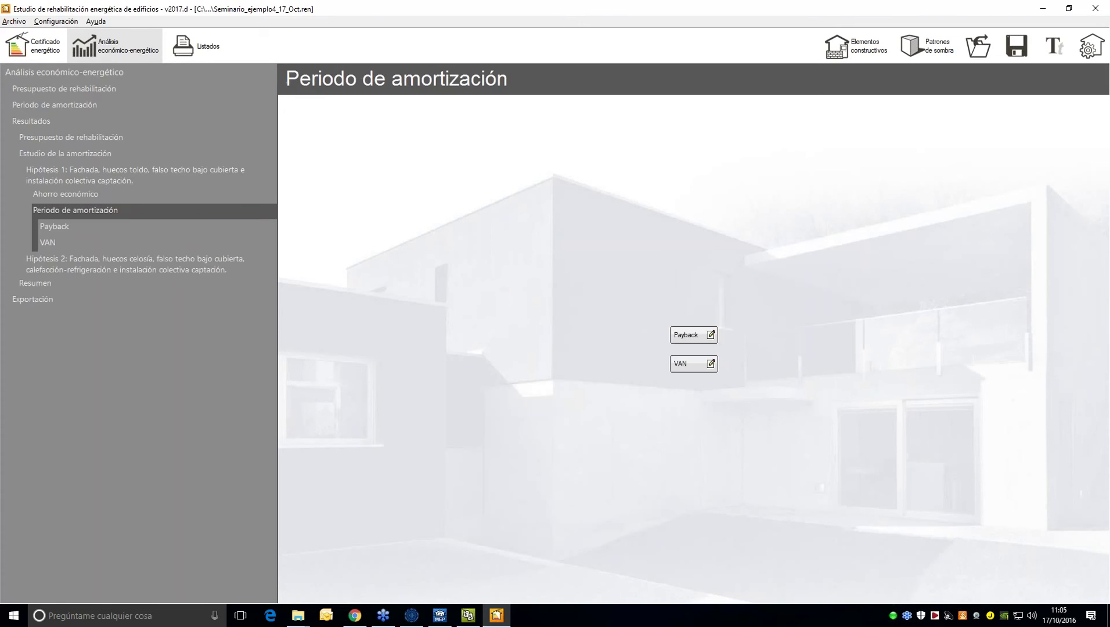
{"action": "left_click", "coordinate": [87, 256]}
{"action": "left_click", "coordinate": [88, 218]}
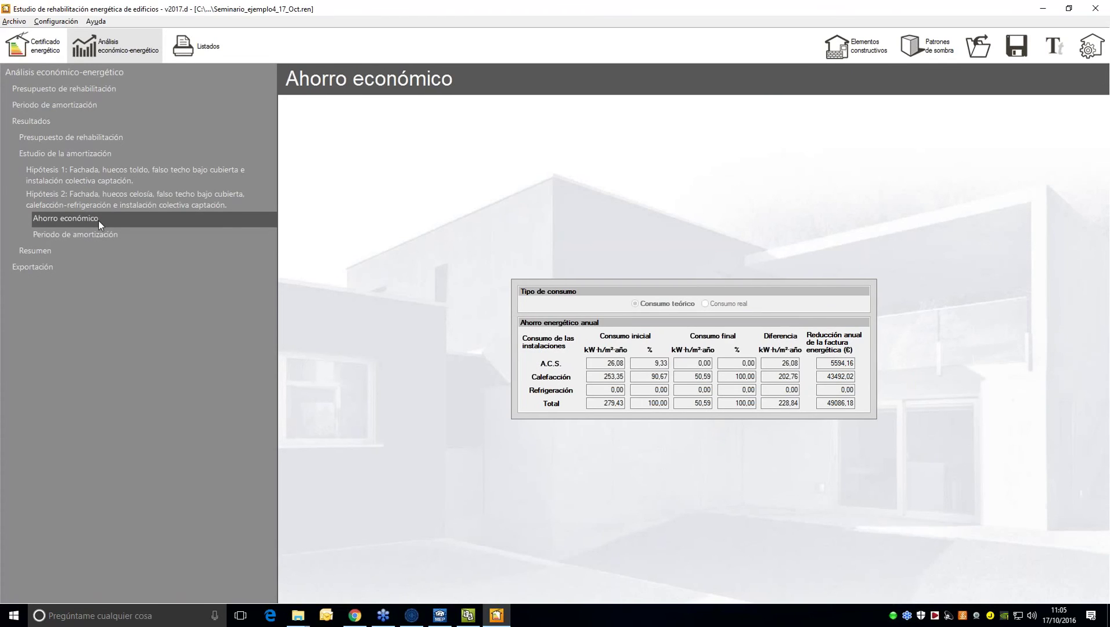
Step: Check the payback period and the VAN table for Hipótesis 1
{"action": "left_click", "coordinate": [87, 174]}
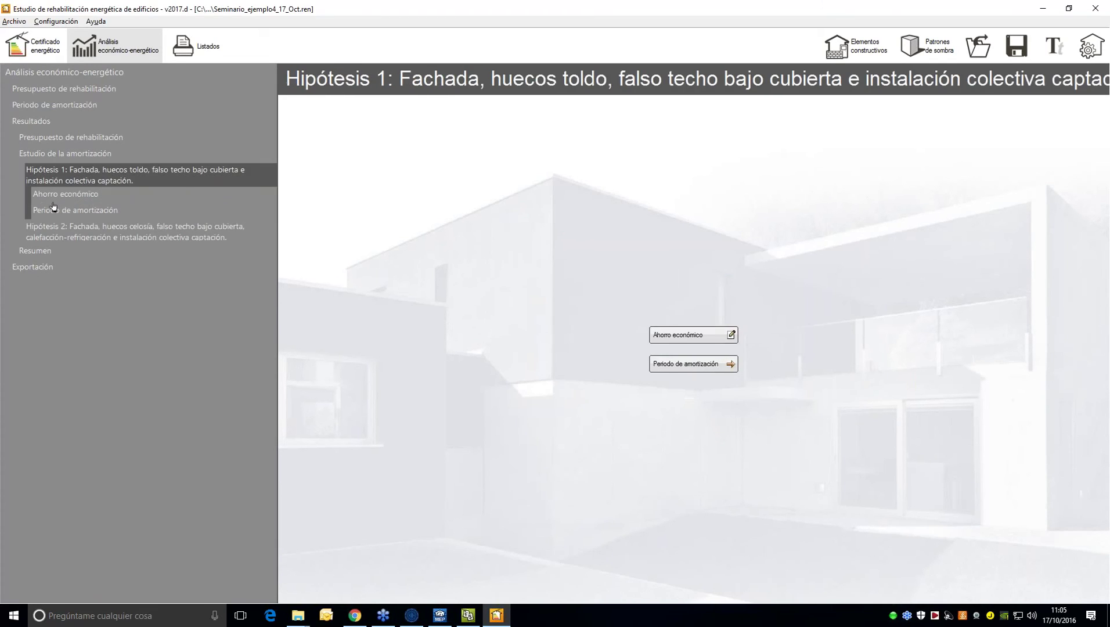
{"action": "left_click", "coordinate": [87, 210]}
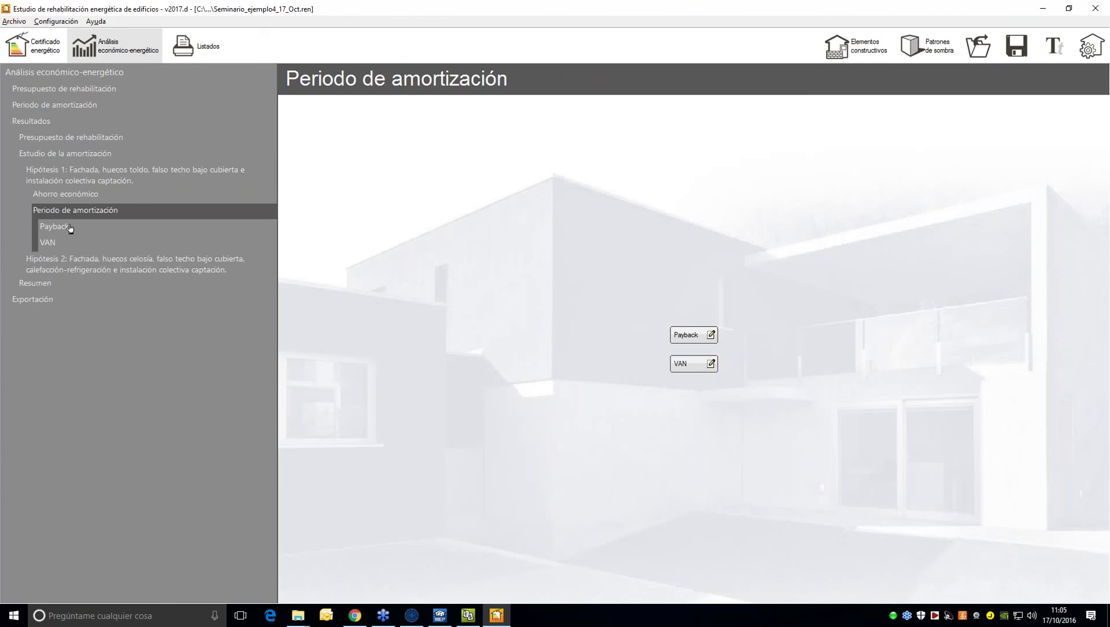
{"action": "left_click", "coordinate": [40, 221]}
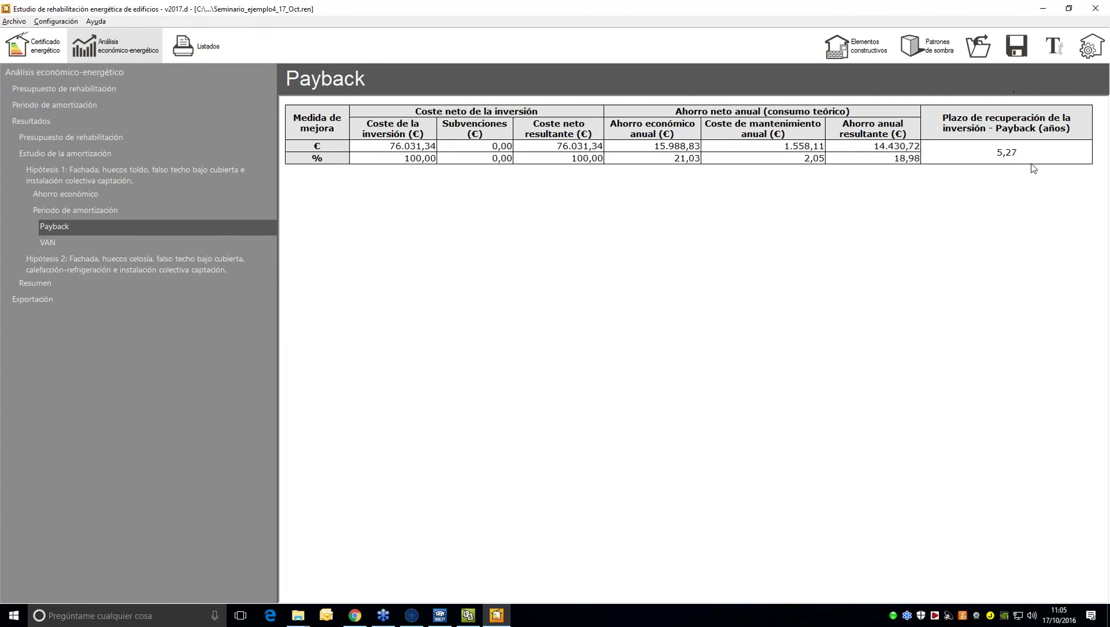
{"action": "left_click", "coordinate": [36, 245]}
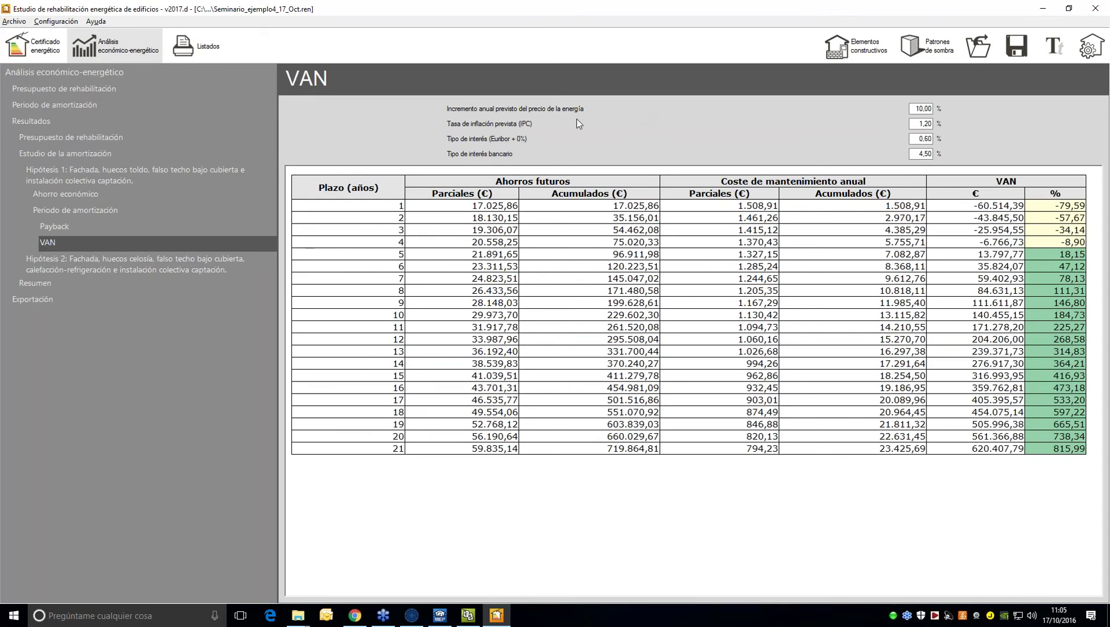
Step: Check Hipótesis 2's amortization data and the results summary comparing both hypotheses
{"action": "left_click", "coordinate": [75, 263]}
{"action": "left_click", "coordinate": [67, 219]}
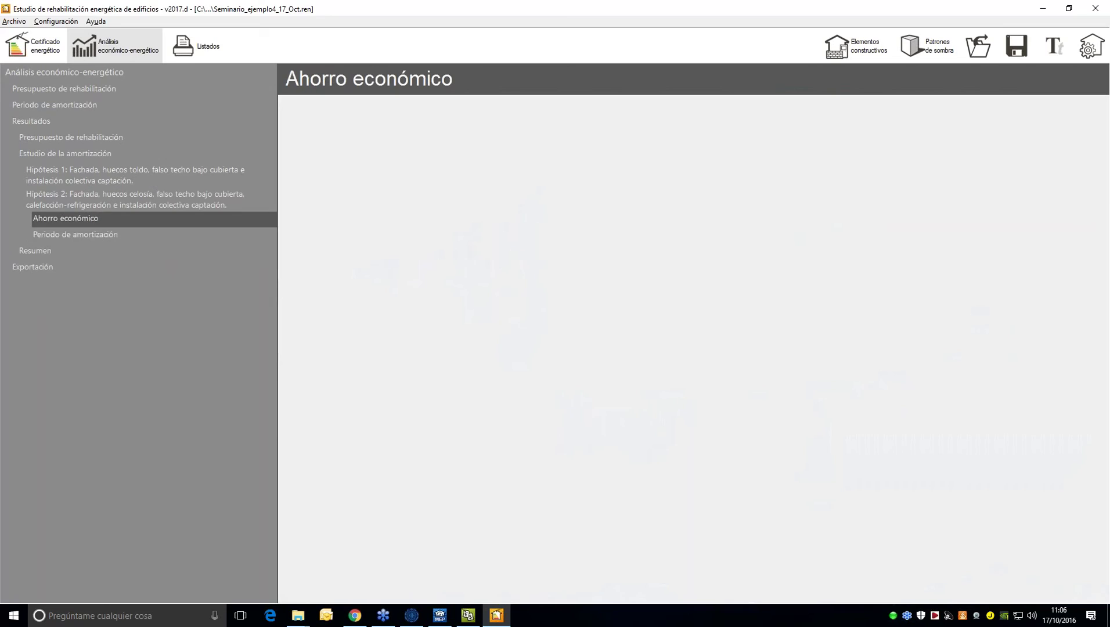
{"action": "left_click", "coordinate": [76, 234]}
{"action": "left_click", "coordinate": [52, 252]}
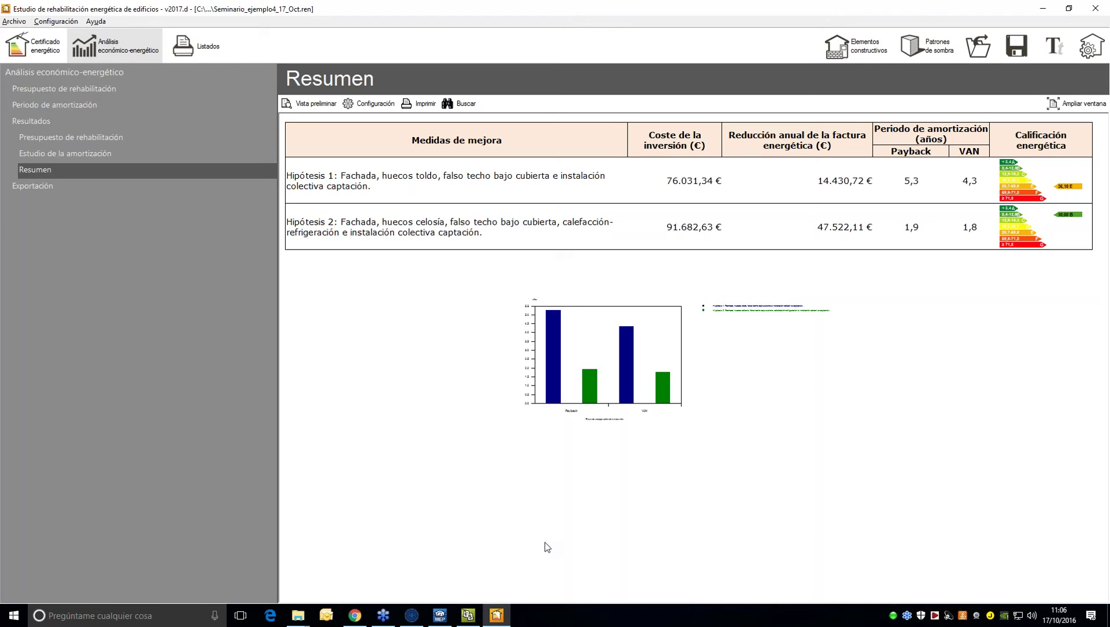
Step: Switch to CYPECAD MEP and look over the MEP programs in the CYPE 2017 launcher, returning to the Planta 2 plan
{"action": "left_click", "coordinate": [450, 621]}
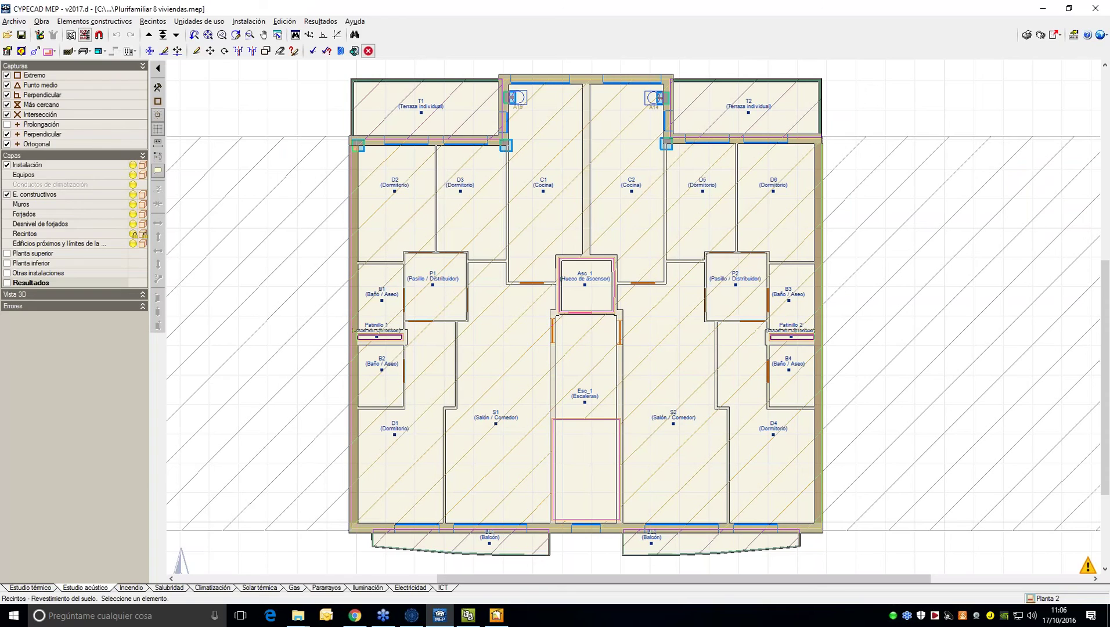
{"action": "left_click", "coordinate": [934, 615]}
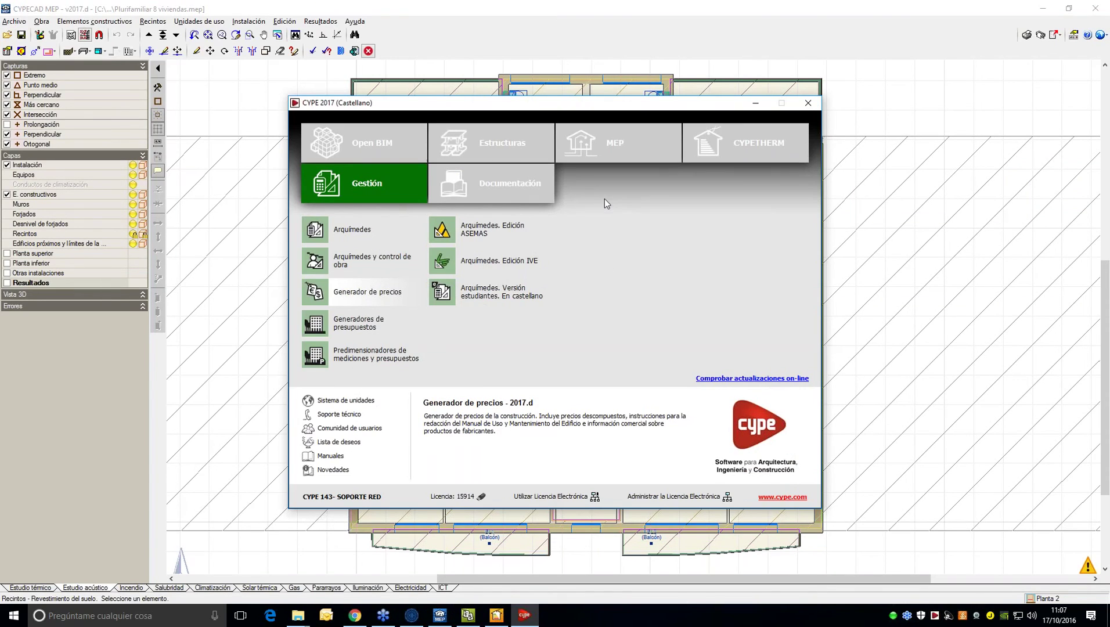
{"action": "left_click", "coordinate": [629, 141]}
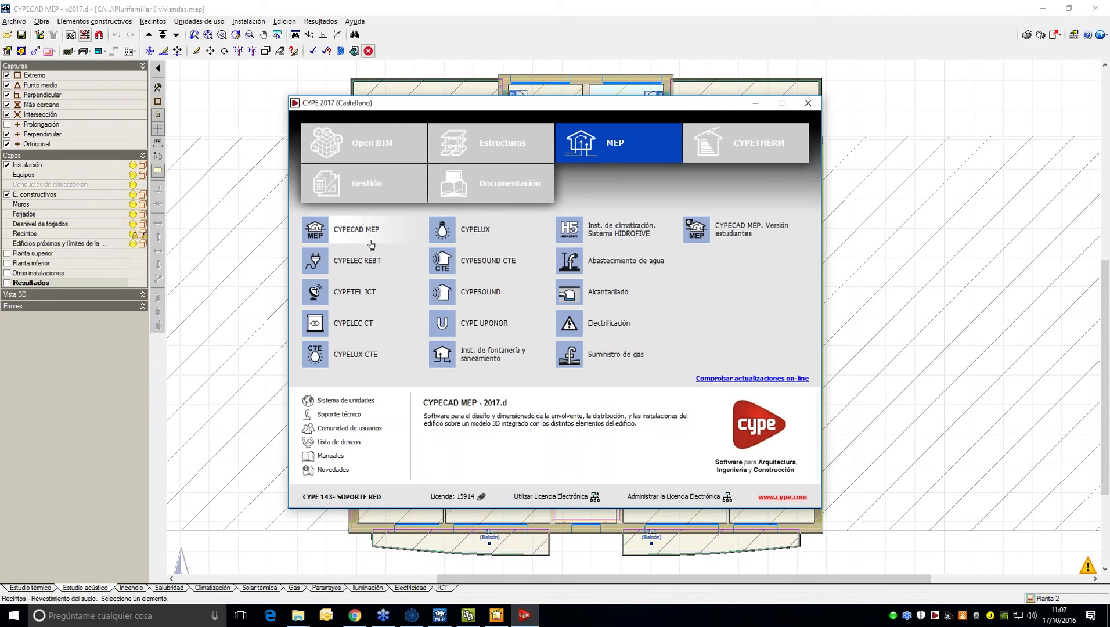
{"action": "left_click", "coordinate": [907, 198]}
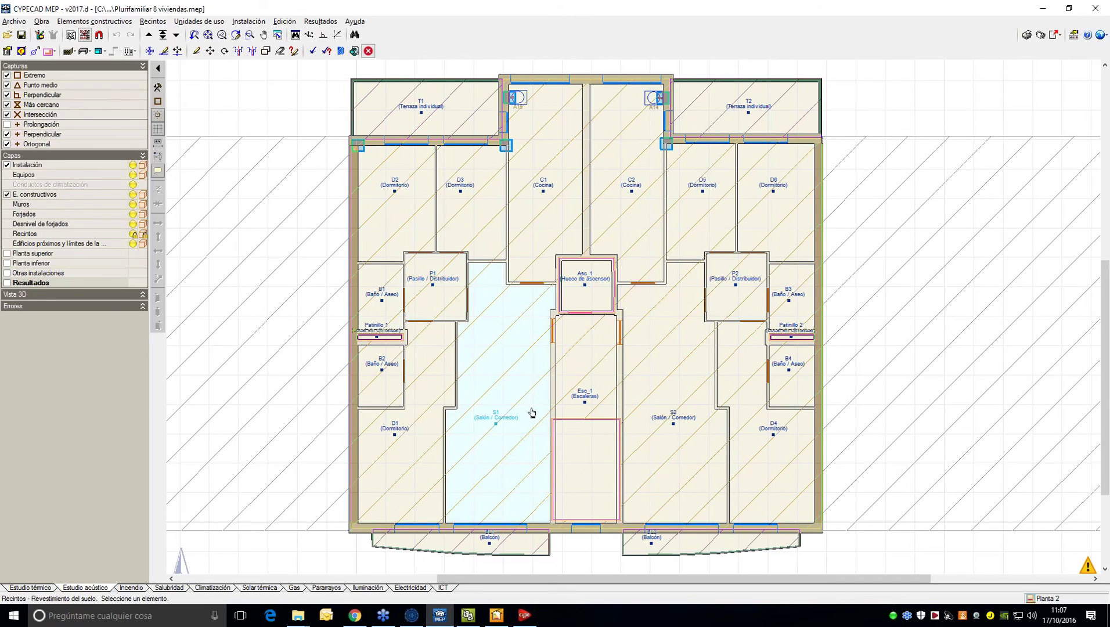
Step: Open the floor covering of living room S1 and examine the interior flooring types offered by the Generador de Precios without changing Tipo 2
{"action": "left_click", "coordinate": [160, 23]}
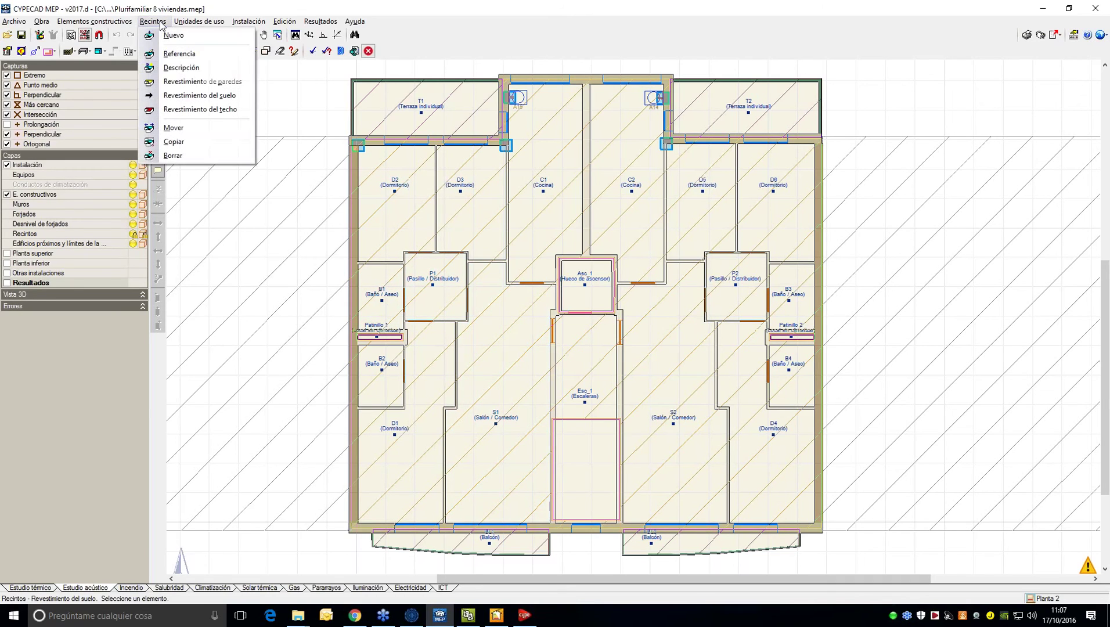
{"action": "left_click", "coordinate": [189, 95]}
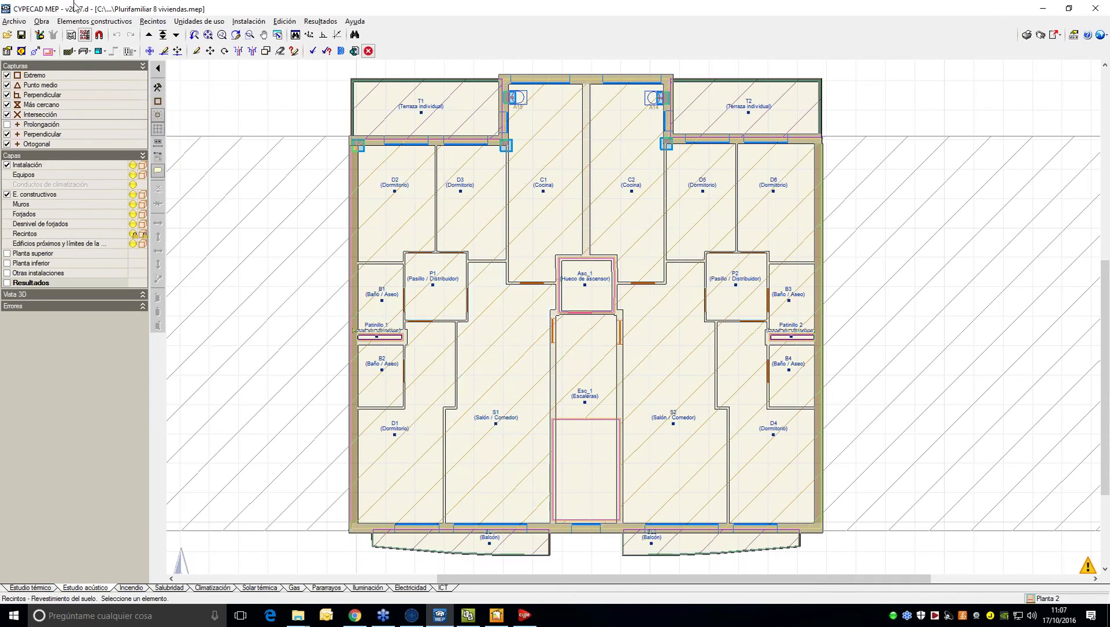
{"action": "left_click", "coordinate": [522, 339]}
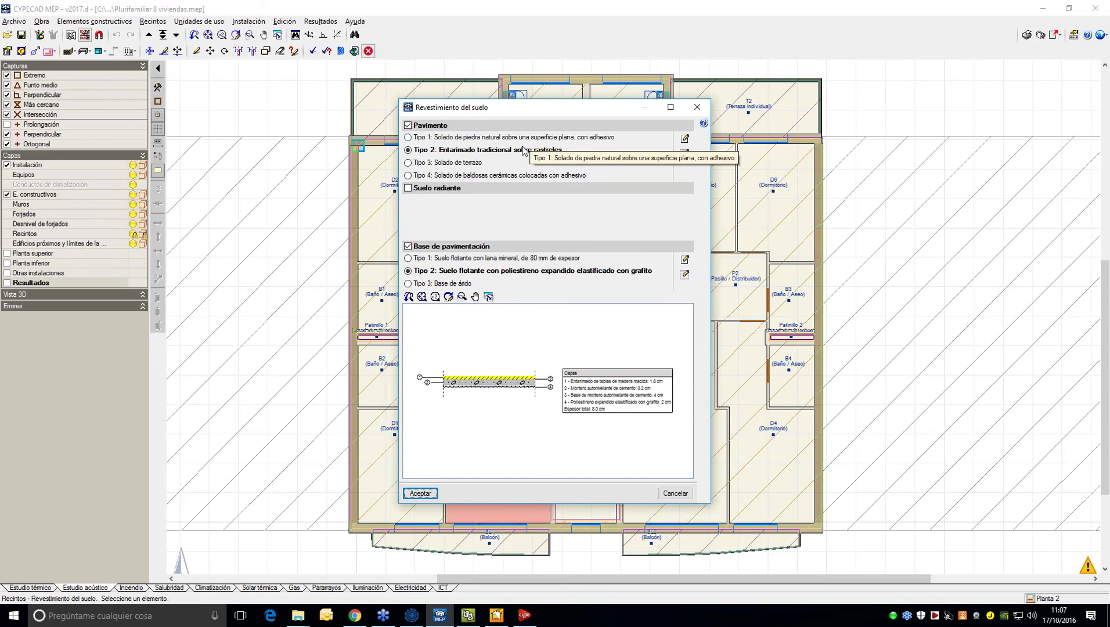
{"action": "left_click", "coordinate": [684, 153]}
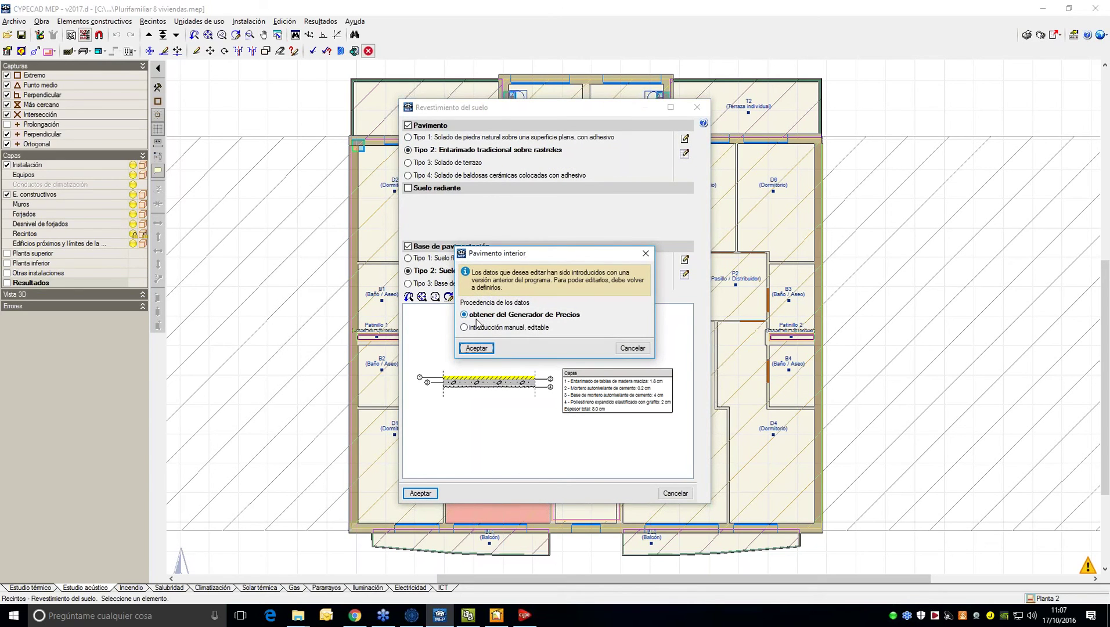
{"action": "left_click", "coordinate": [482, 351]}
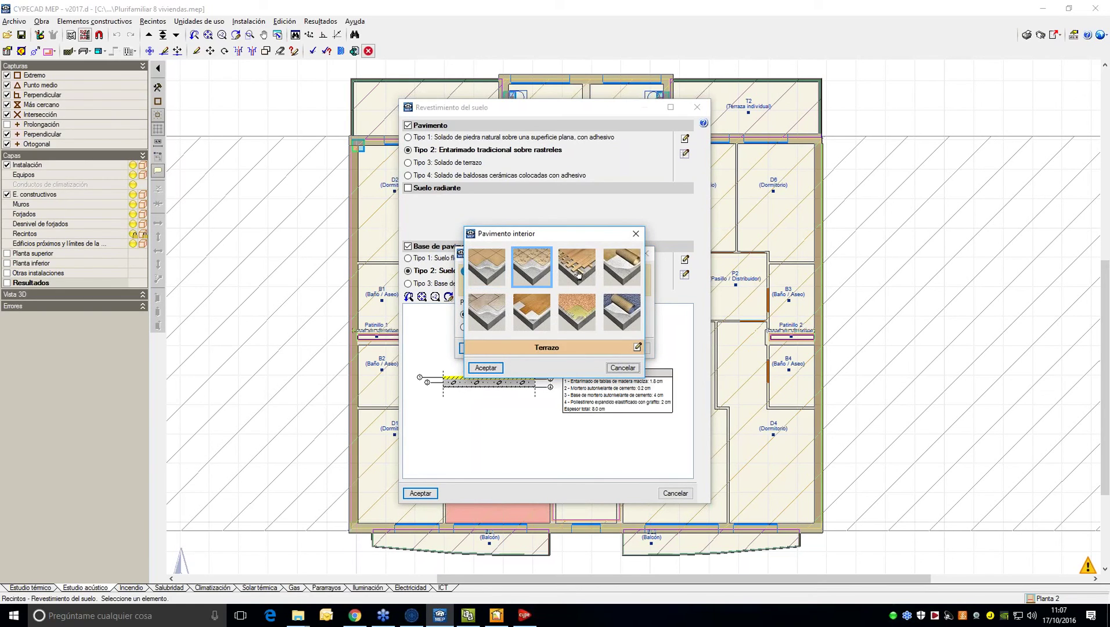
{"action": "key", "text": "Left"}
{"action": "key", "text": "Left"}
{"action": "left_click", "coordinate": [640, 235]}
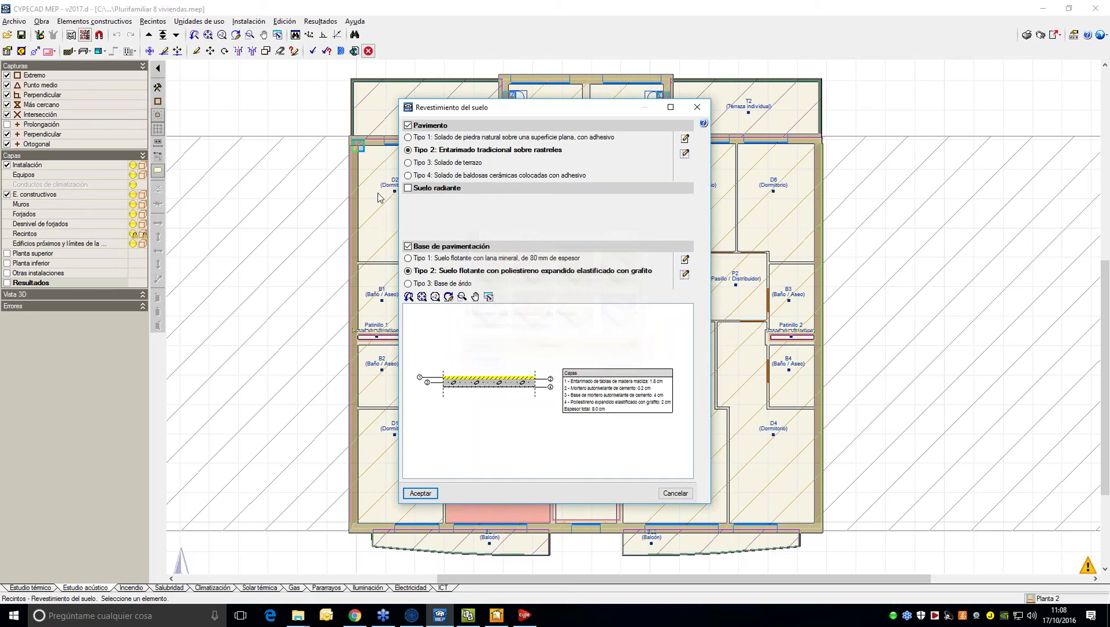
Step: Choose the 80 mm mineral wool floating floor as S1's paving base and examine the Generador de Precios mortar and insulation options
{"action": "left_click", "coordinate": [408, 188]}
{"action": "left_click", "coordinate": [409, 189]}
{"action": "left_click", "coordinate": [436, 259]}
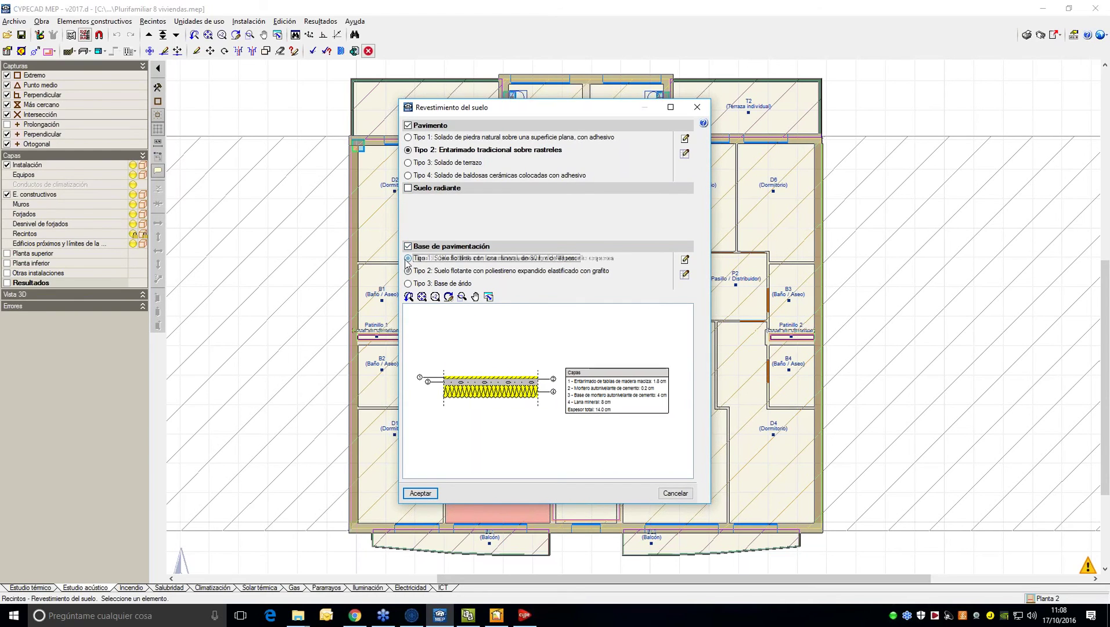
{"action": "left_click", "coordinate": [685, 260]}
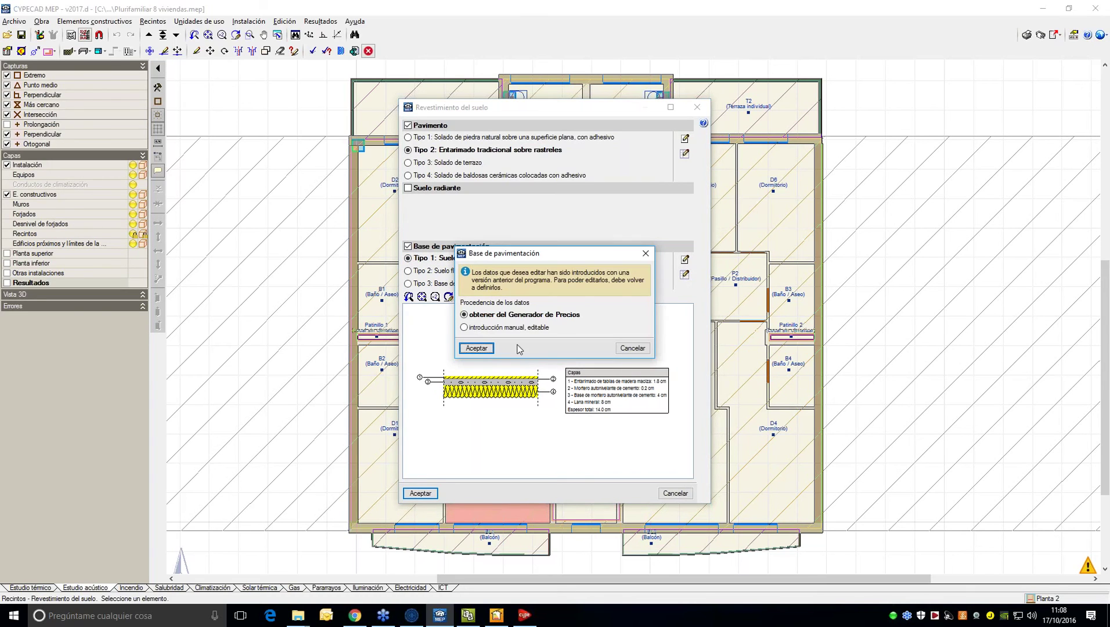
{"action": "left_click", "coordinate": [477, 348]}
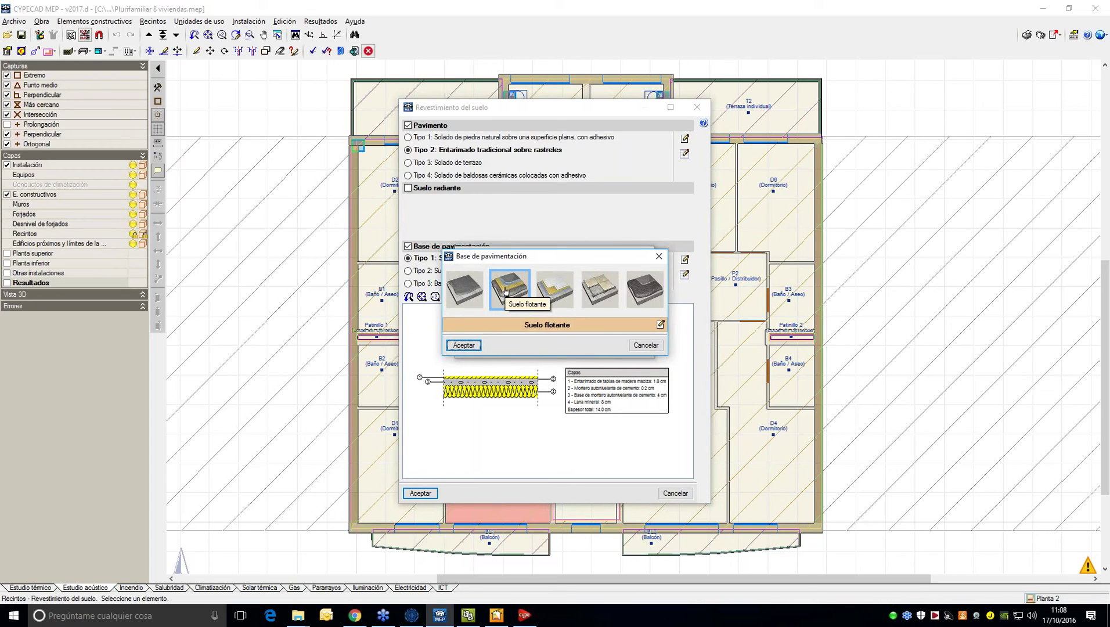
{"action": "left_click", "coordinate": [660, 324]}
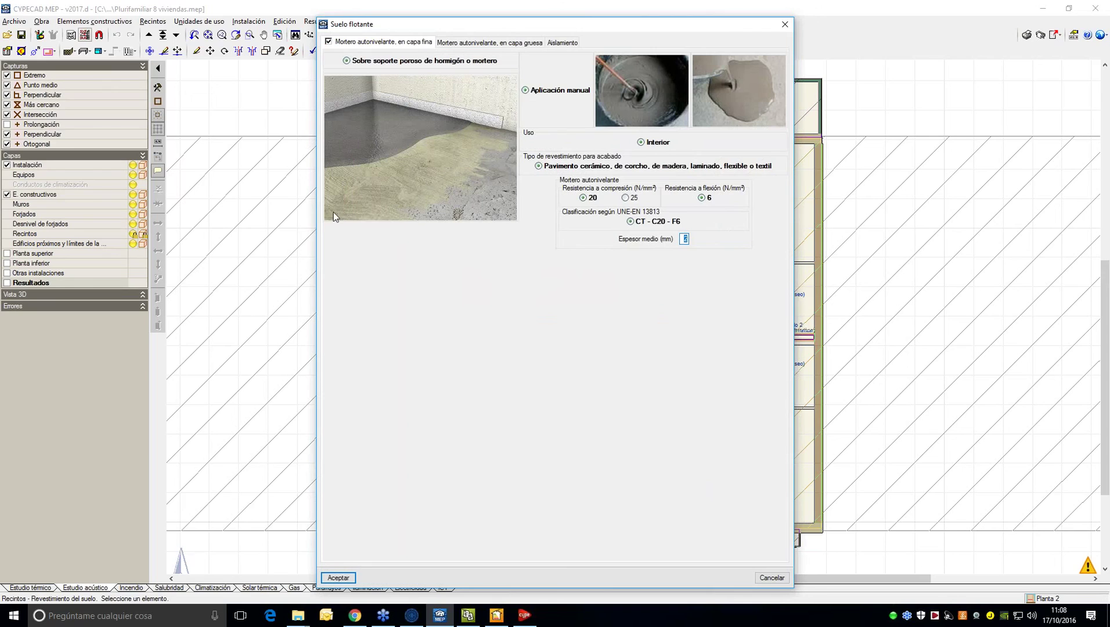
{"action": "left_click", "coordinate": [495, 43]}
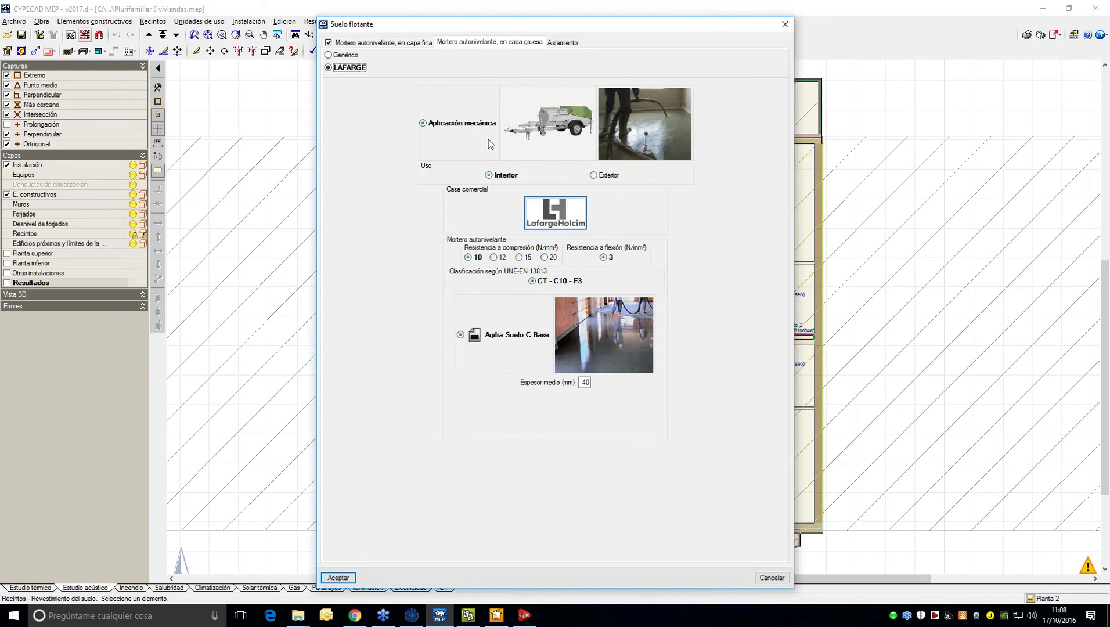
{"action": "left_click", "coordinate": [562, 43]}
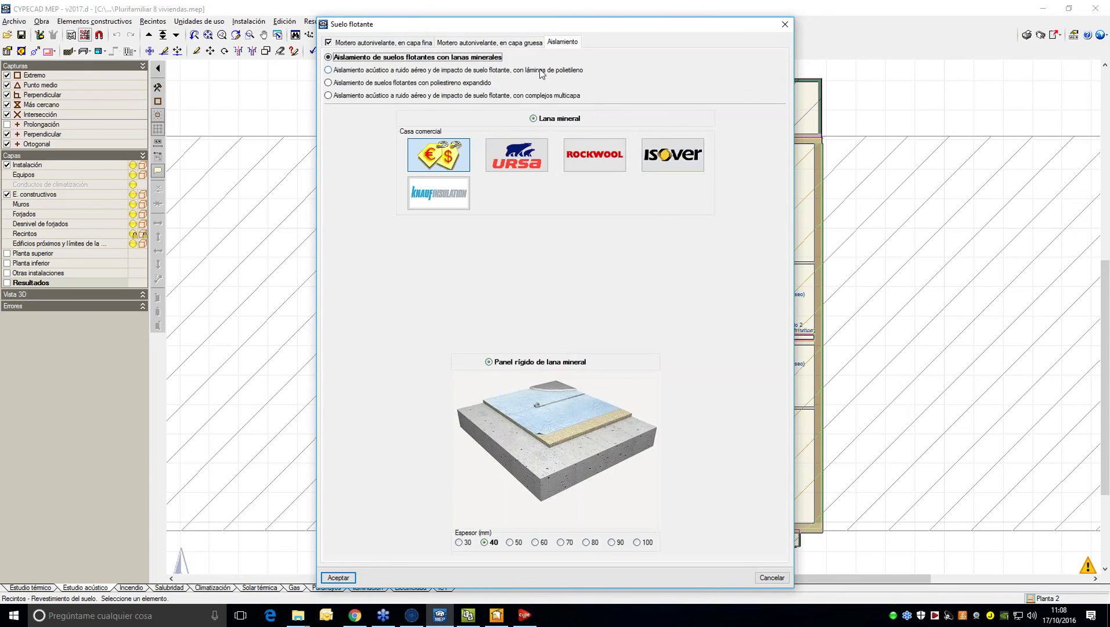
Step: Try polyethylene sheet insulation TROCELLEN HIS 13MM DLw 28dB with overlapped placement, discarding all floor covering changes
{"action": "left_click", "coordinate": [360, 67]}
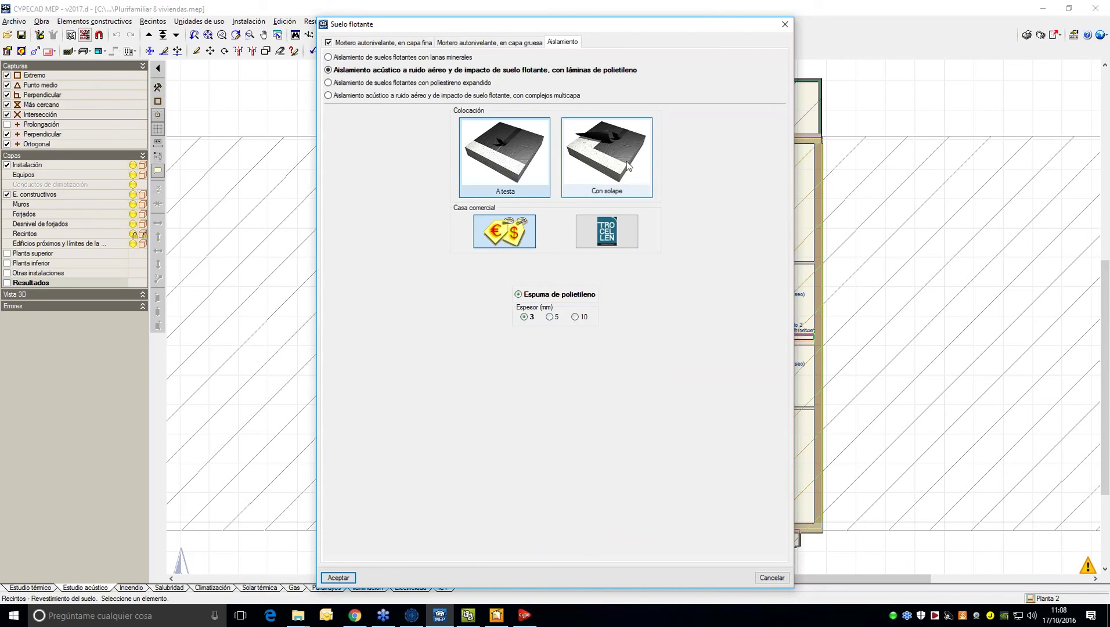
{"action": "left_click", "coordinate": [618, 235]}
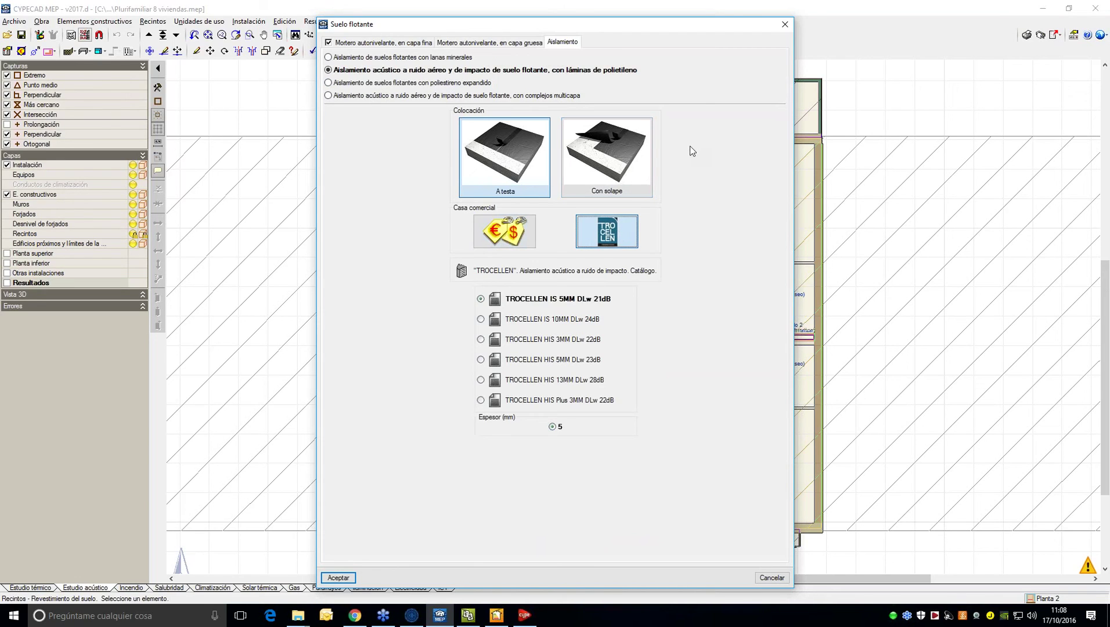
{"action": "left_click", "coordinate": [561, 381]}
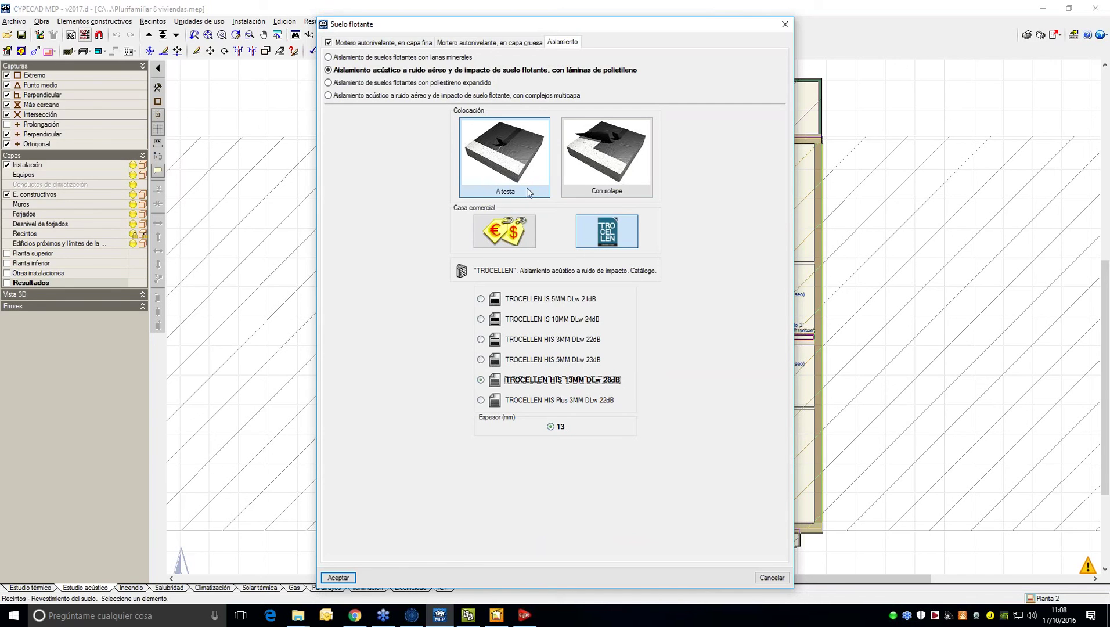
{"action": "left_click", "coordinate": [614, 177]}
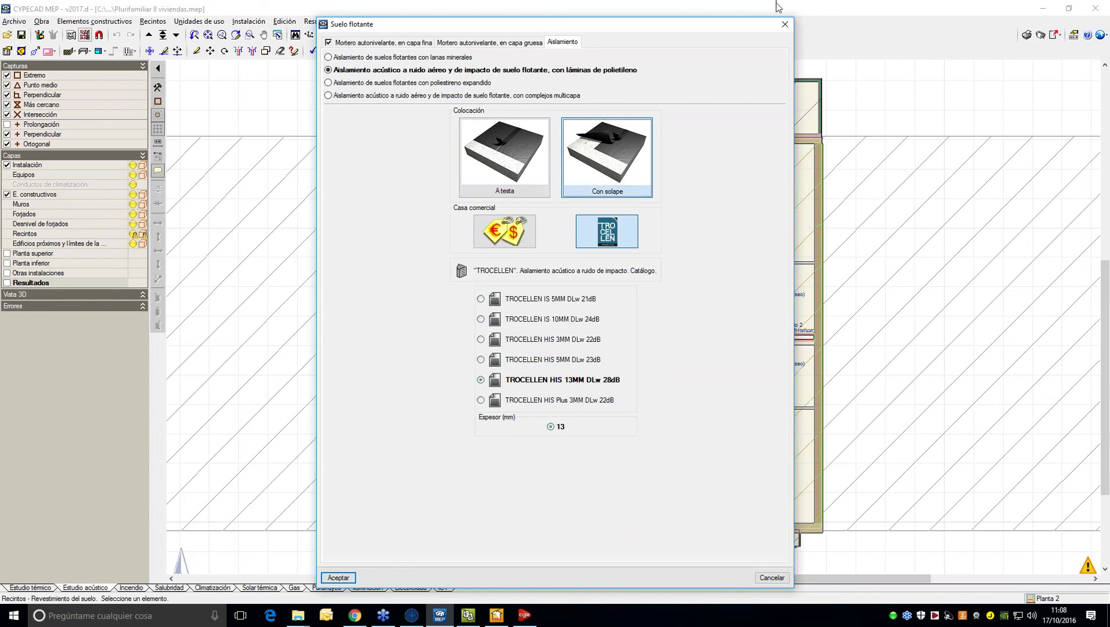
{"action": "left_click", "coordinate": [784, 25]}
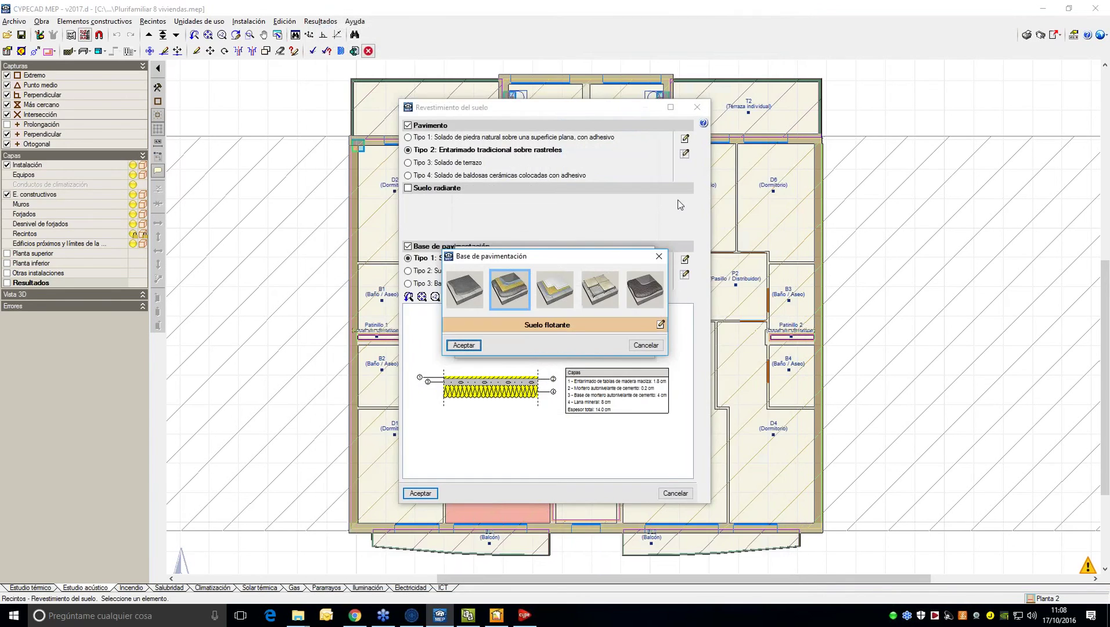
{"action": "left_click", "coordinate": [658, 259]}
{"action": "left_click", "coordinate": [697, 107]}
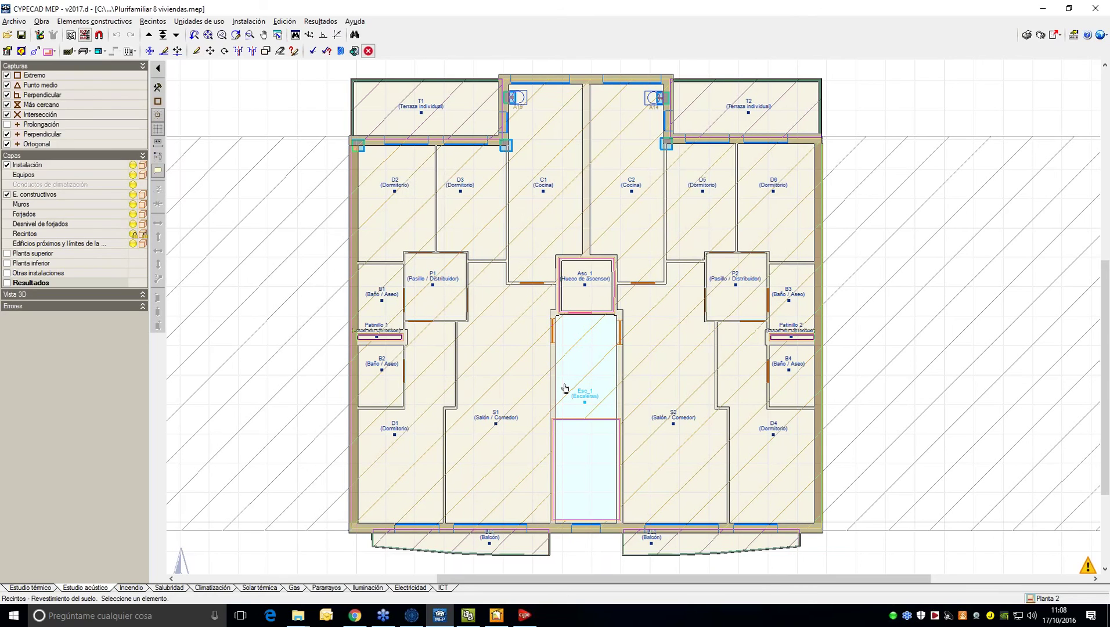
Step: Calculate the acoustic study and review the CTE DB HR noise protection compliance report, comparing project and required insulation values
{"action": "left_click", "coordinate": [320, 21]}
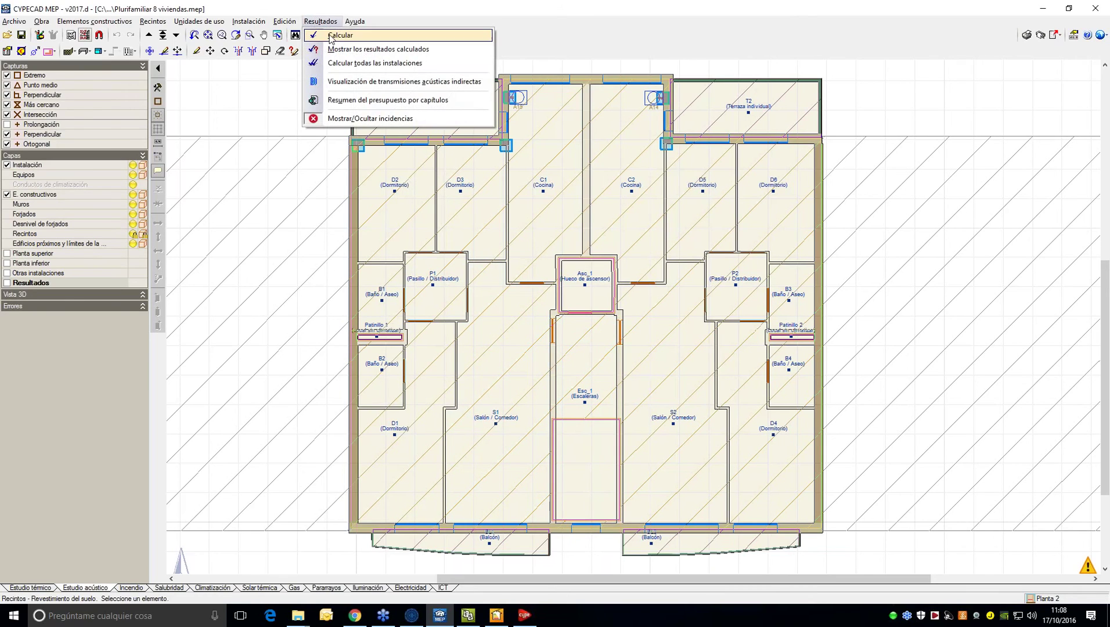
{"action": "left_click", "coordinate": [333, 36]}
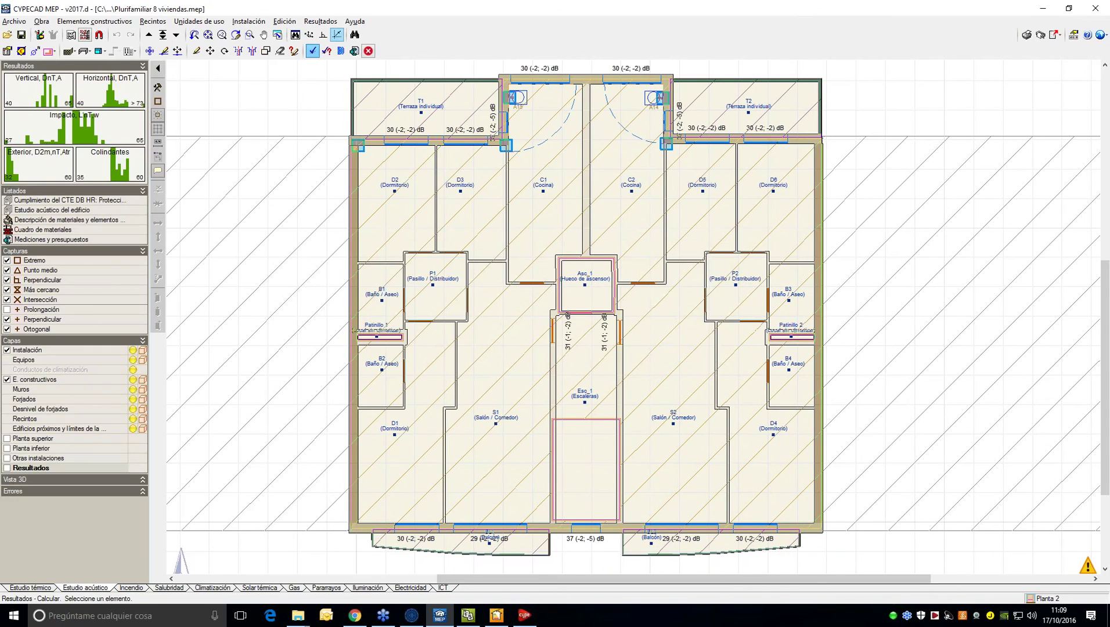
{"action": "left_click", "coordinate": [60, 202]}
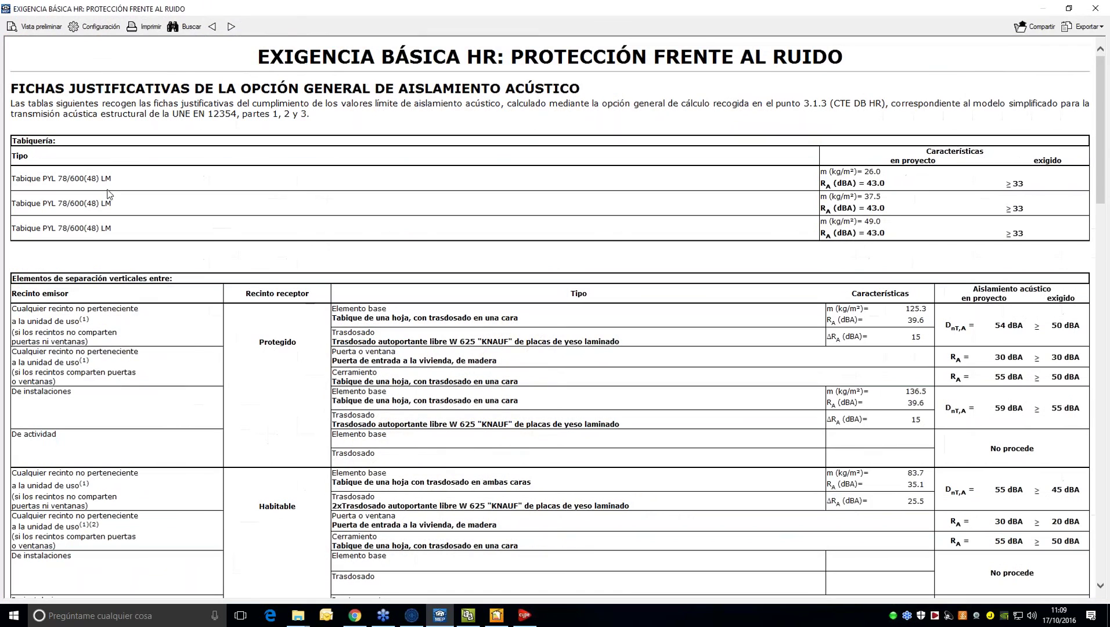
{"action": "scroll", "coordinate": [1030, 221], "scroll_direction": "down", "scroll_amount": 8}
{"action": "scroll", "coordinate": [1030, 221], "scroll_direction": "up", "scroll_amount": 5}
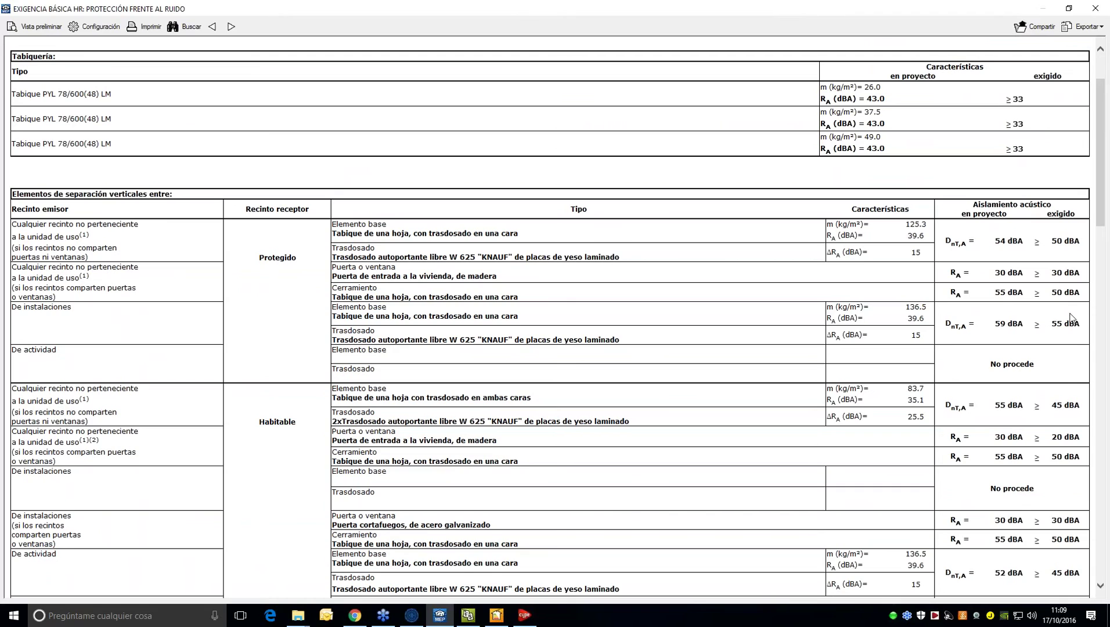
{"action": "scroll", "coordinate": [1071, 414], "scroll_direction": "down", "scroll_amount": 15}
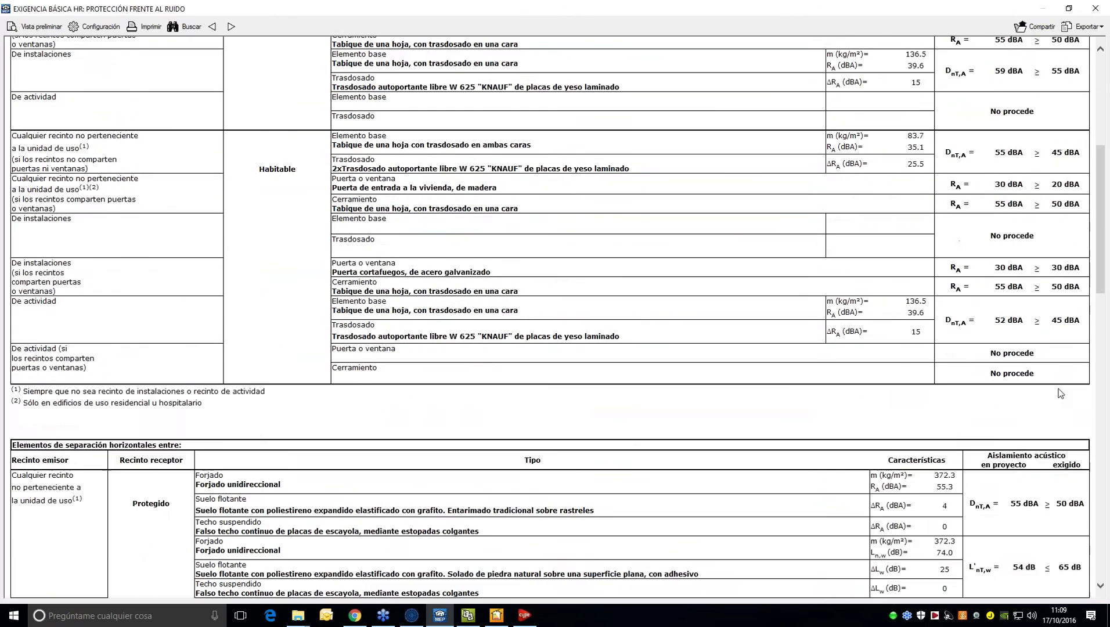
{"action": "scroll", "coordinate": [1059, 394], "scroll_direction": "down", "scroll_amount": 5}
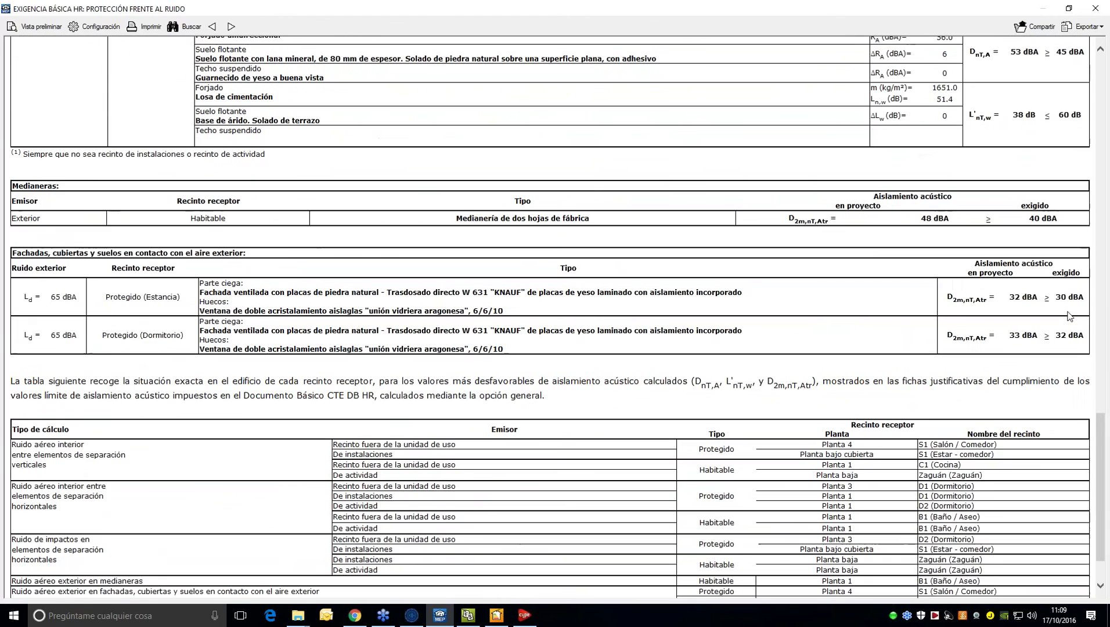
{"action": "left_click", "coordinate": [1095, 9]}
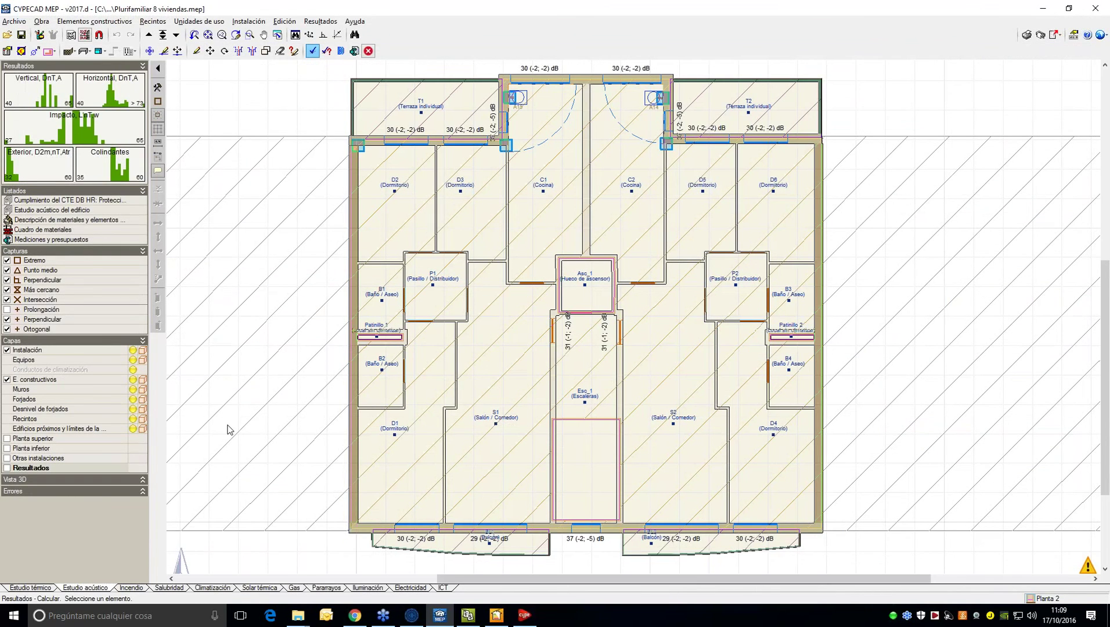
Step: Switch to the Generador de Precios website in Chrome and open its manufacturers list
{"action": "left_click", "coordinate": [467, 615]}
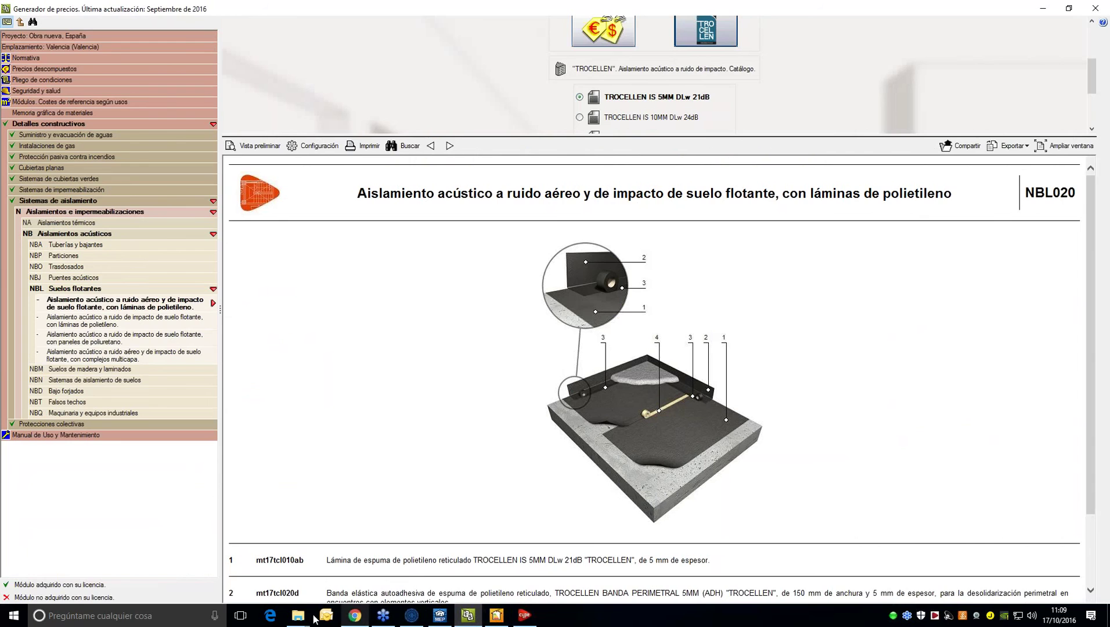
{"action": "left_click", "coordinate": [363, 607]}
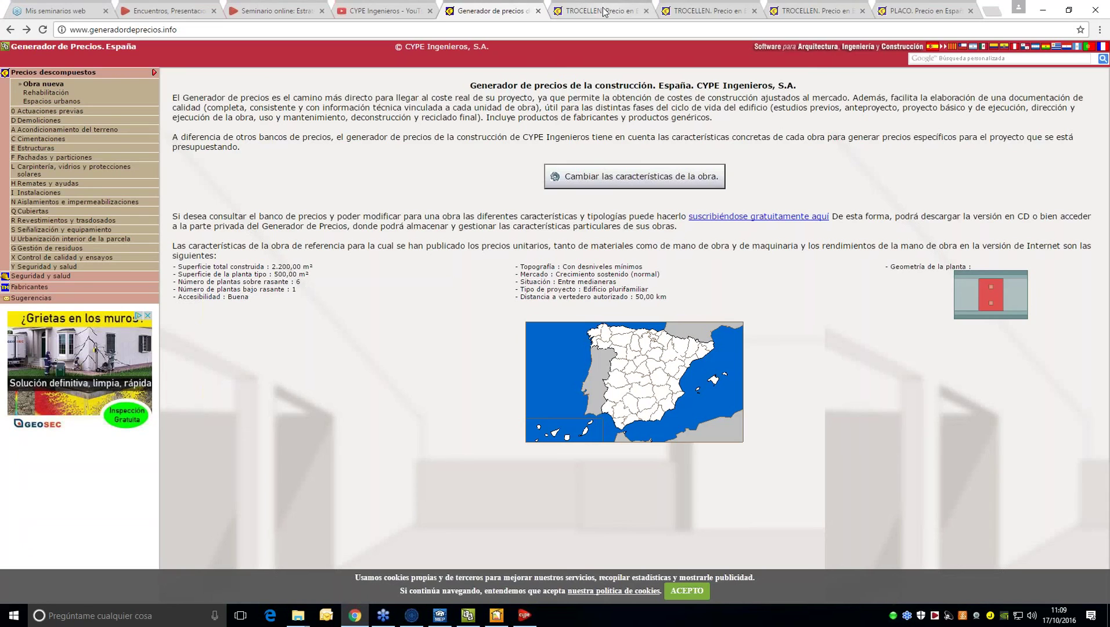
{"action": "left_click", "coordinate": [20, 288]}
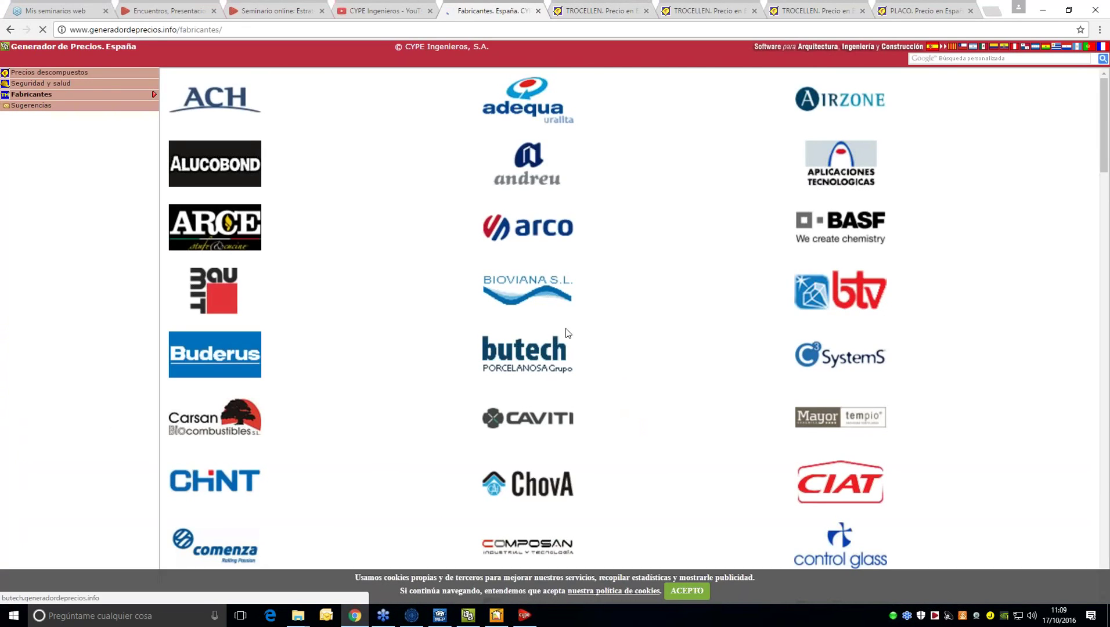
Step: Find TROCELLEN among the manufacturers and open its acoustic insulation section under Aislamientos e impermeabilizaciones for new construction
{"action": "scroll", "coordinate": [636, 365], "scroll_direction": "down", "scroll_amount": 6}
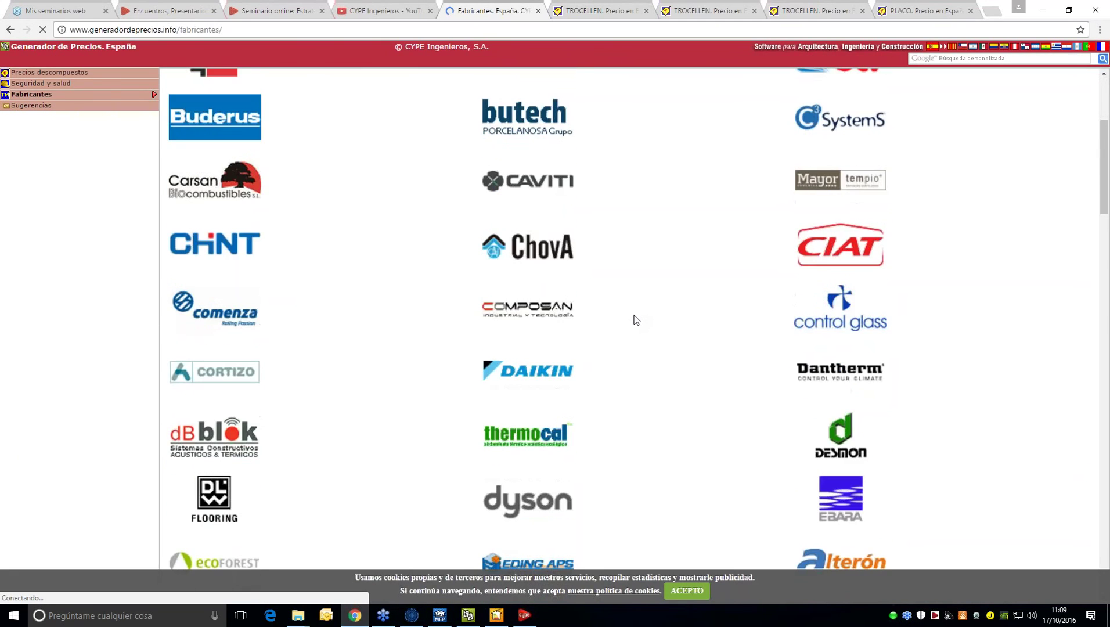
{"action": "scroll", "coordinate": [638, 321], "scroll_direction": "down", "scroll_amount": 11}
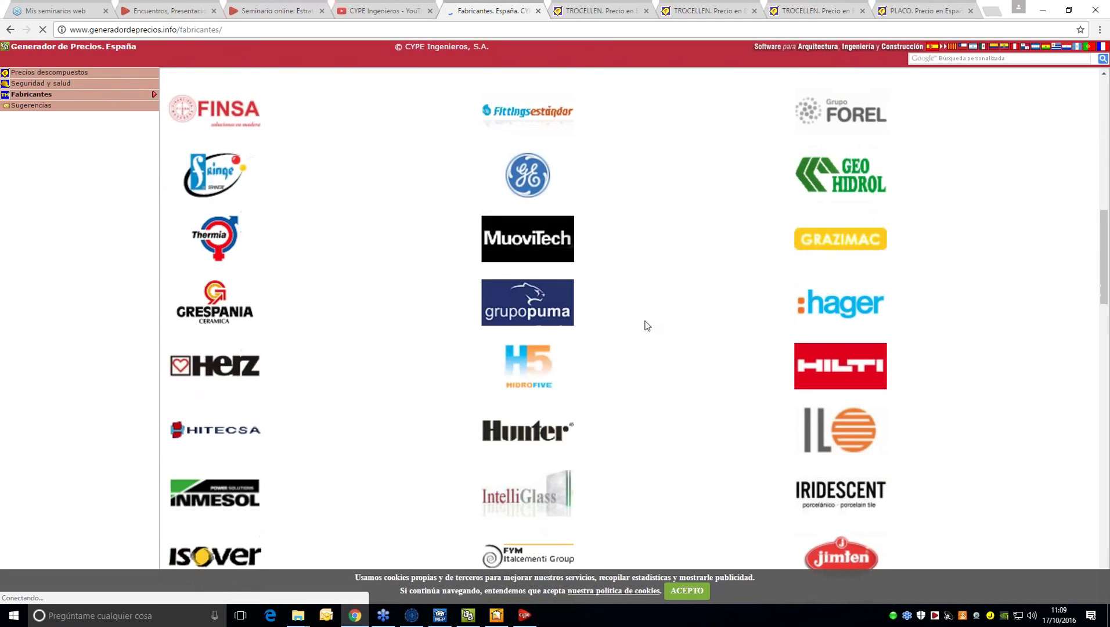
{"action": "scroll", "coordinate": [654, 328], "scroll_direction": "down", "scroll_amount": 14}
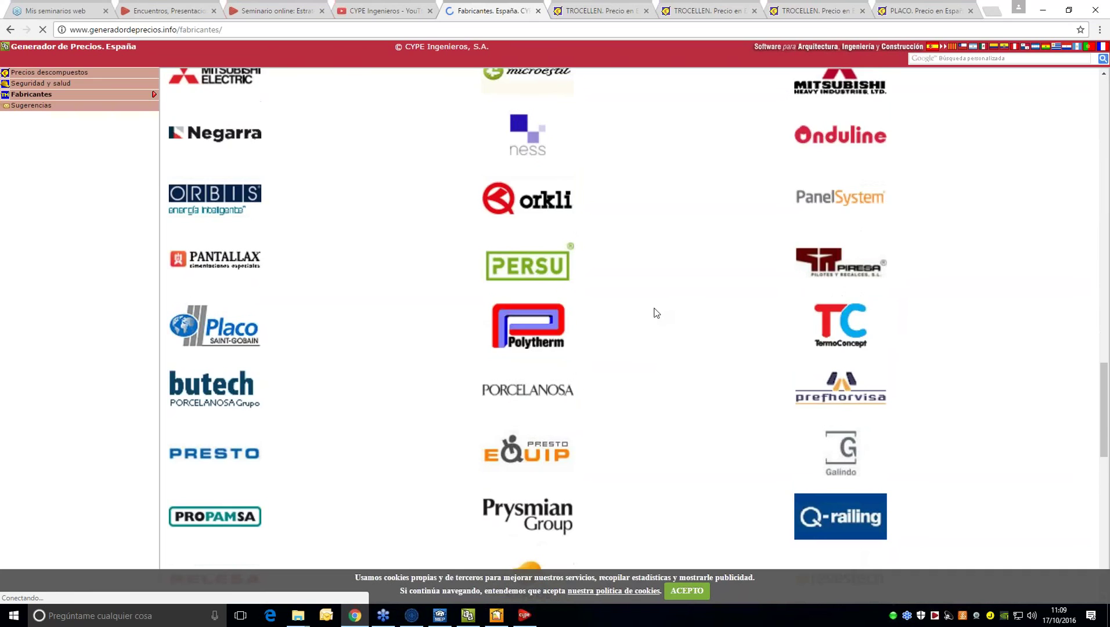
{"action": "scroll", "coordinate": [656, 314], "scroll_direction": "up", "scroll_amount": 3}
{"action": "scroll", "coordinate": [654, 313], "scroll_direction": "up", "scroll_amount": 1}
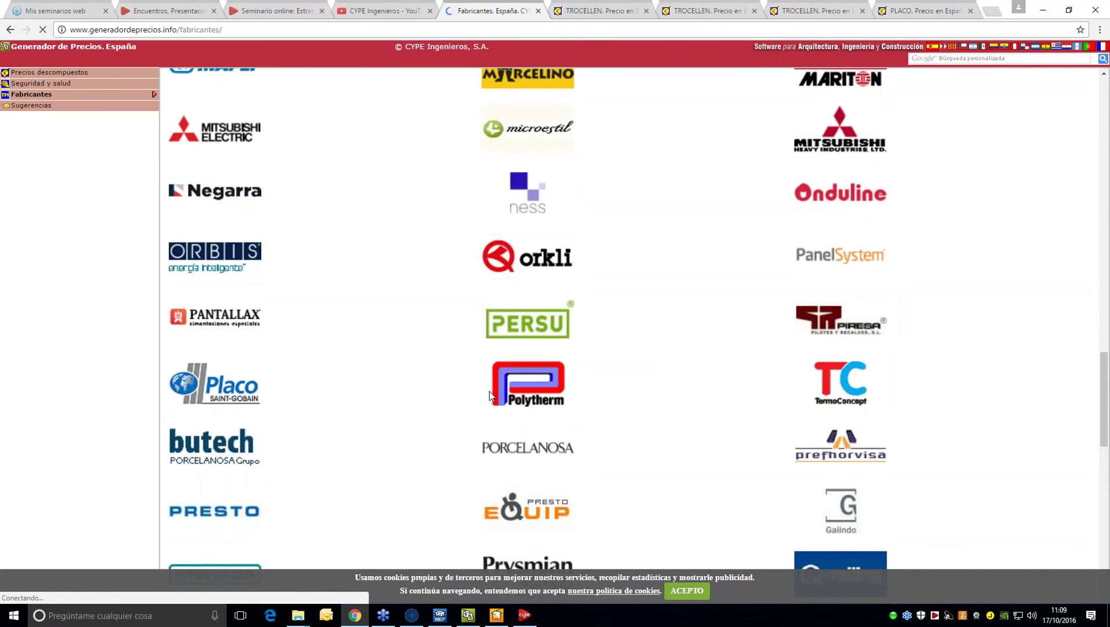
{"action": "scroll", "coordinate": [939, 354], "scroll_direction": "down", "scroll_amount": 14}
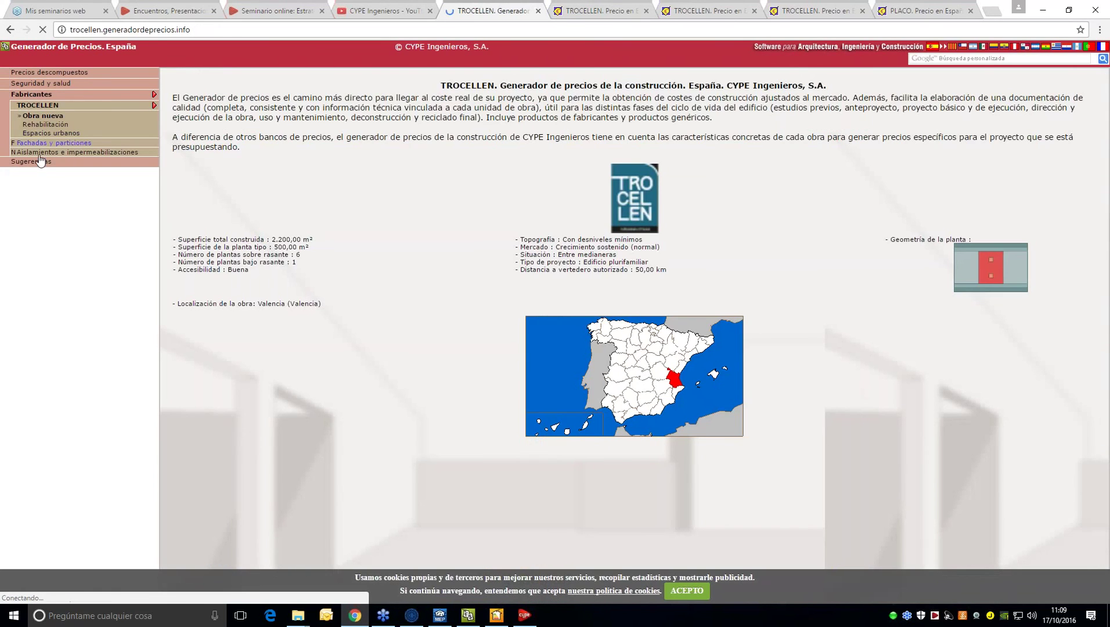
{"action": "left_click", "coordinate": [39, 153]}
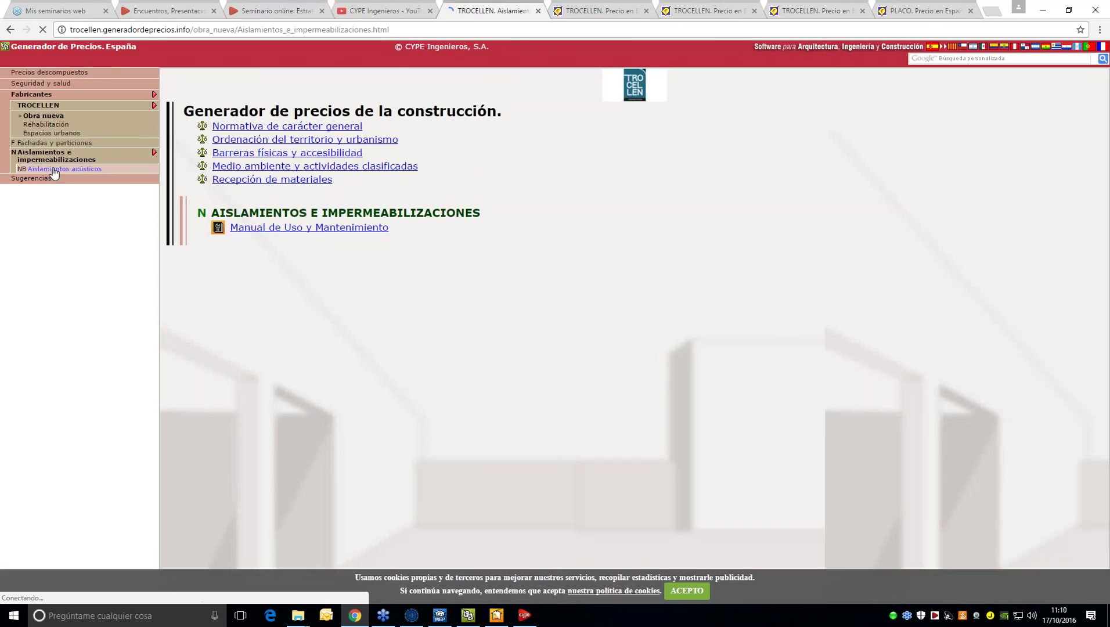
{"action": "left_click", "coordinate": [54, 170]}
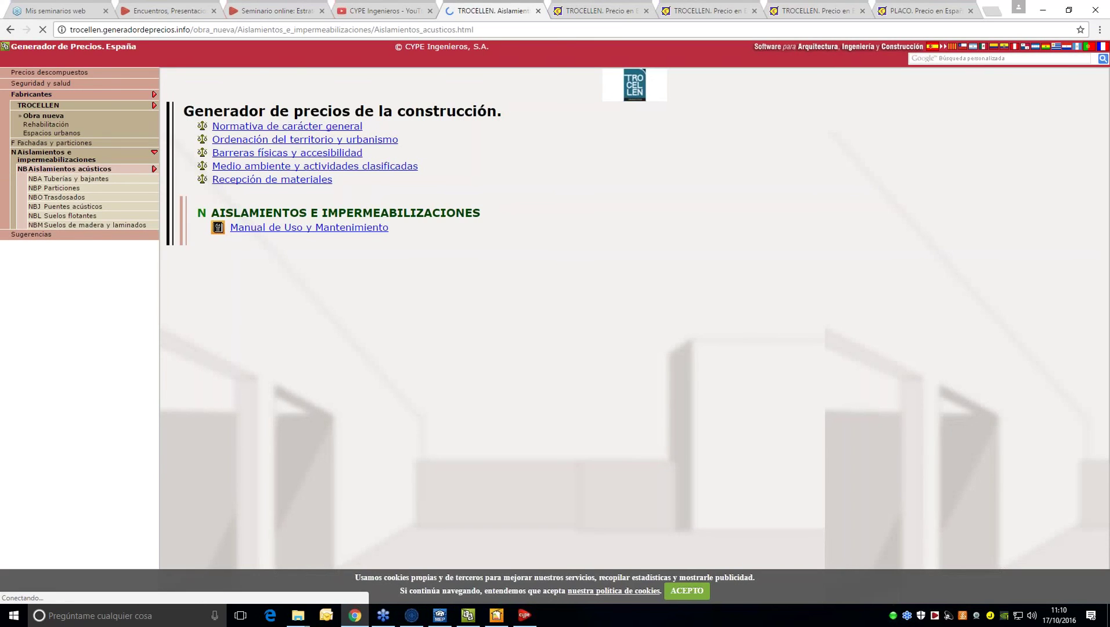